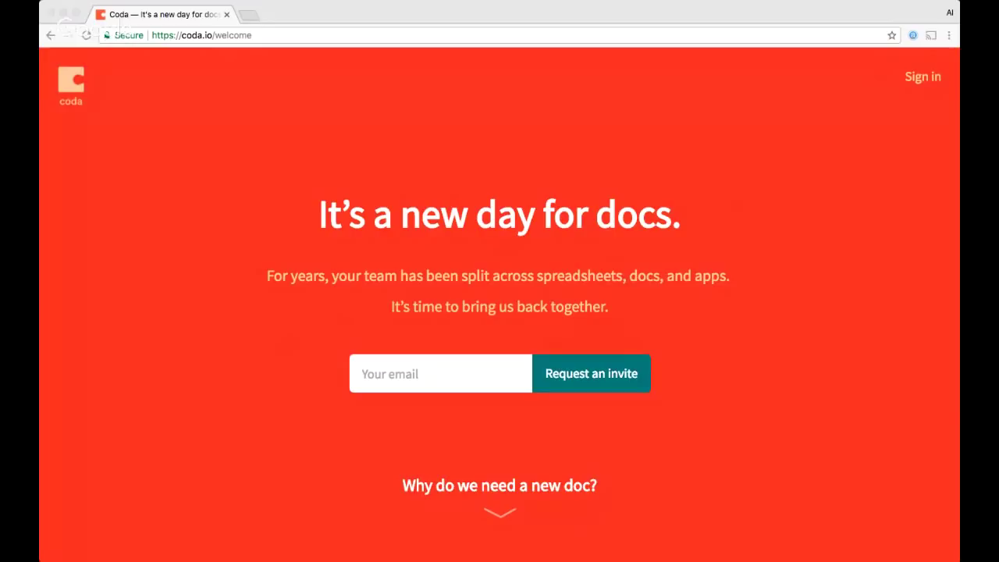
Read through the coda.io welcome page, from the opening headline to the product feature sections.
{"action": "left_click", "coordinate": [338, 282]}
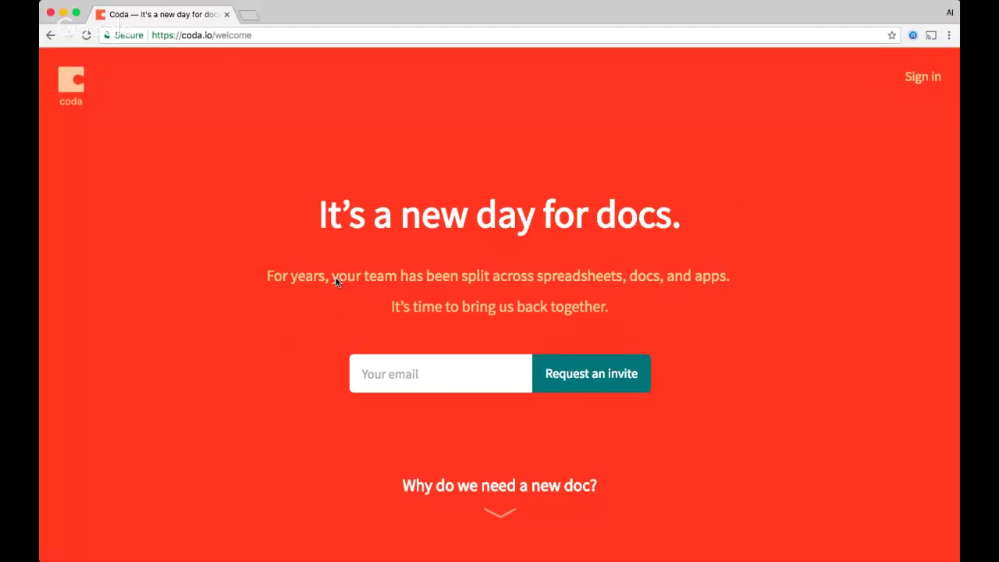
{"action": "scroll", "coordinate": [337, 282], "scroll_direction": "down", "scroll_amount": 5}
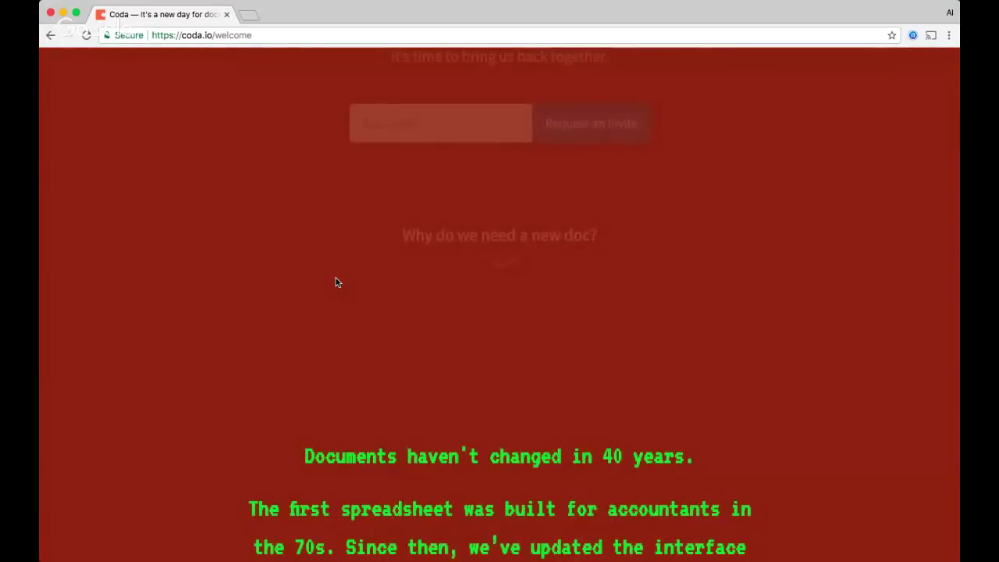
{"action": "scroll", "coordinate": [336, 282], "scroll_direction": "down", "scroll_amount": 5}
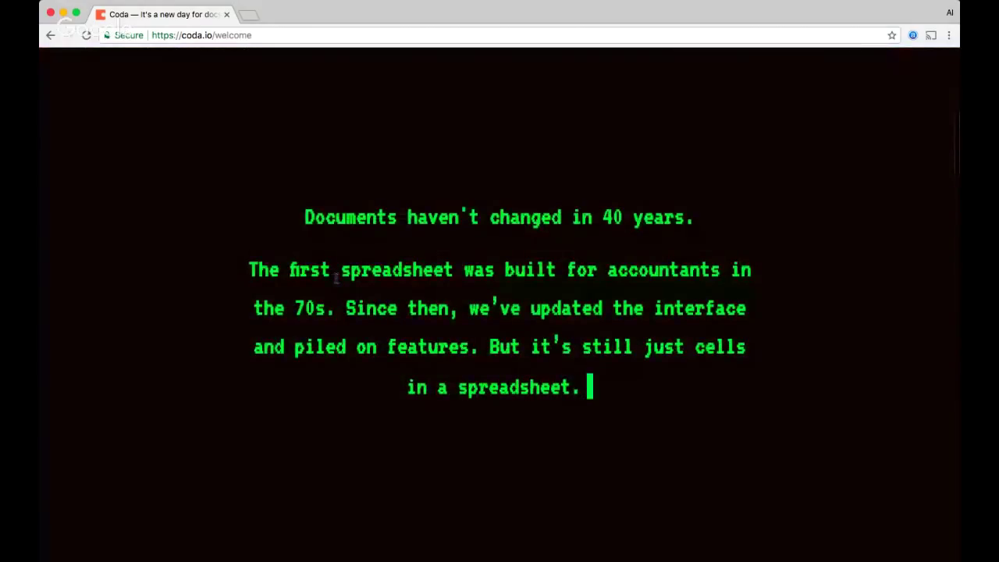
{"action": "scroll", "coordinate": [335, 278], "scroll_direction": "down", "scroll_amount": 1}
{"action": "scroll", "coordinate": [335, 278], "scroll_direction": "down", "scroll_amount": 4}
{"action": "scroll", "coordinate": [336, 281], "scroll_direction": "down", "scroll_amount": 1}
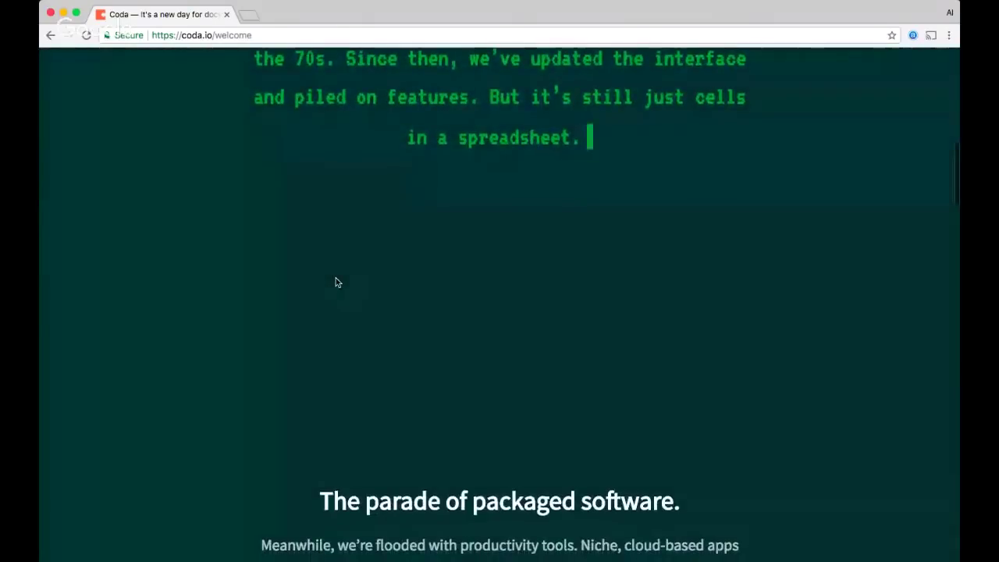
{"action": "scroll", "coordinate": [336, 282], "scroll_direction": "down", "scroll_amount": 2}
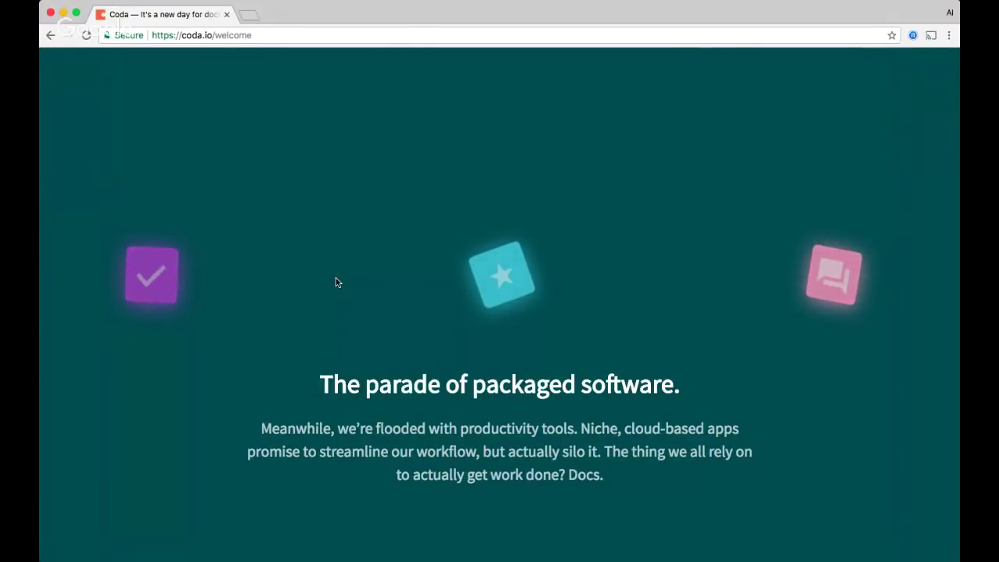
{"action": "scroll", "coordinate": [335, 282], "scroll_direction": "up", "scroll_amount": 10}
{"action": "scroll", "coordinate": [336, 281], "scroll_direction": "down", "scroll_amount": 5}
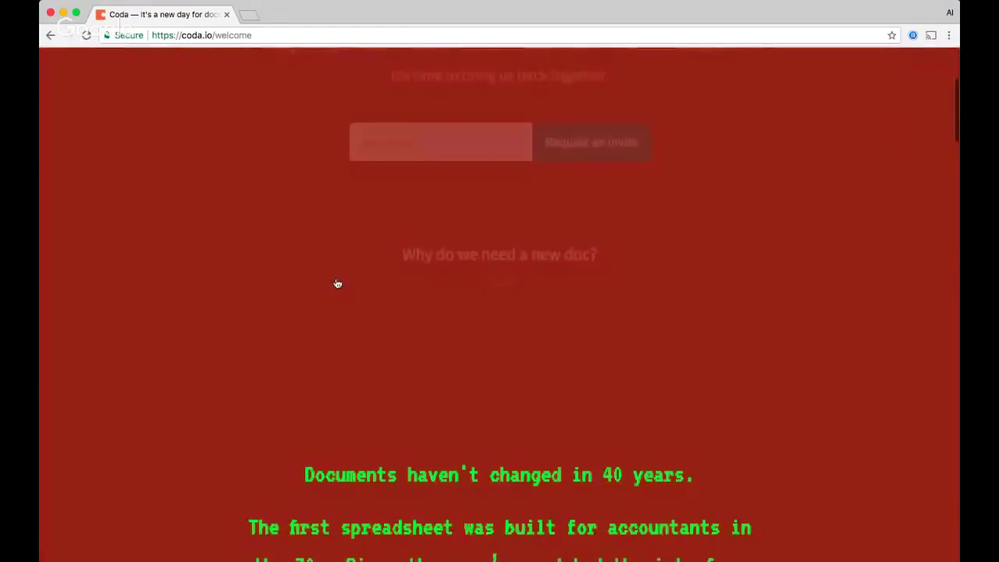
{"action": "scroll", "coordinate": [337, 284], "scroll_direction": "down", "scroll_amount": 1}
{"action": "scroll", "coordinate": [337, 283], "scroll_direction": "down", "scroll_amount": 10}
{"action": "scroll", "coordinate": [336, 282], "scroll_direction": "down", "scroll_amount": 5}
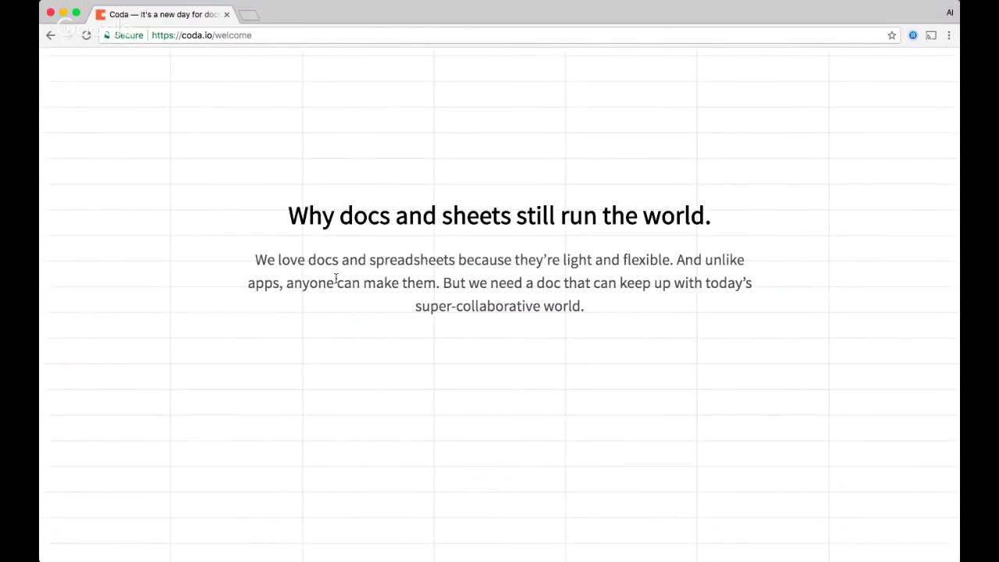
{"action": "scroll", "coordinate": [336, 279], "scroll_direction": "down", "scroll_amount": 5}
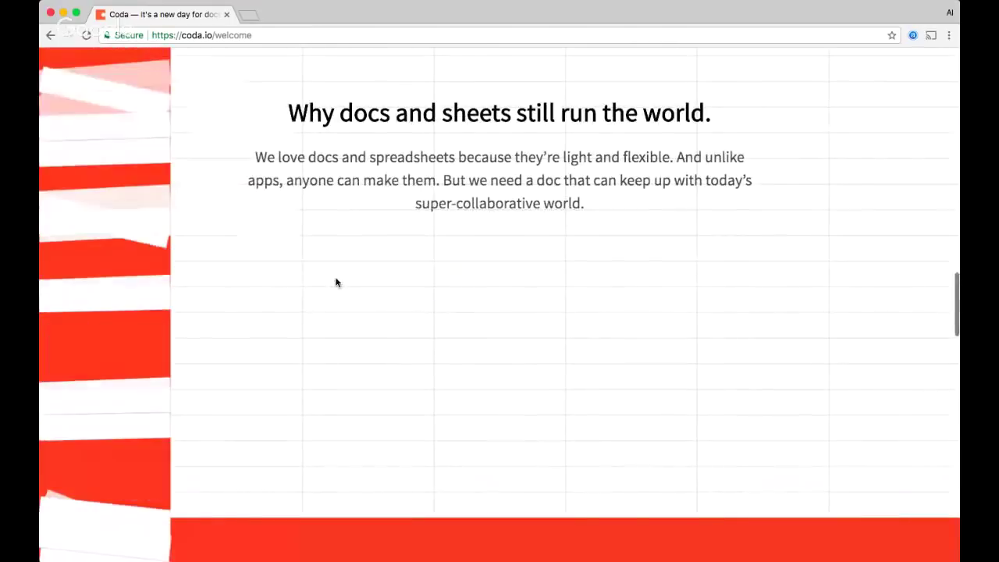
{"action": "scroll", "coordinate": [337, 283], "scroll_direction": "down", "scroll_amount": 10}
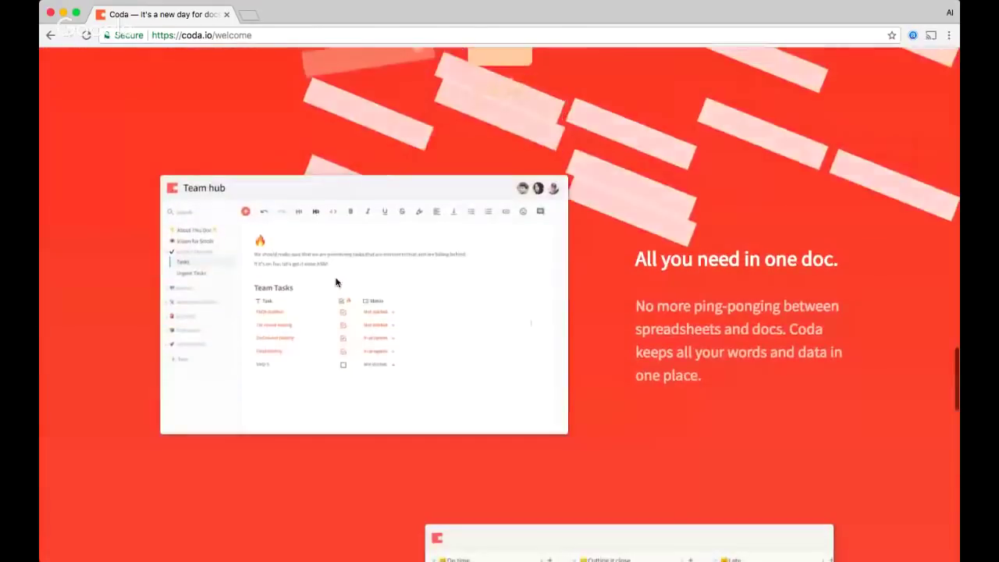
{"action": "scroll", "coordinate": [336, 280], "scroll_direction": "down", "scroll_amount": 15}
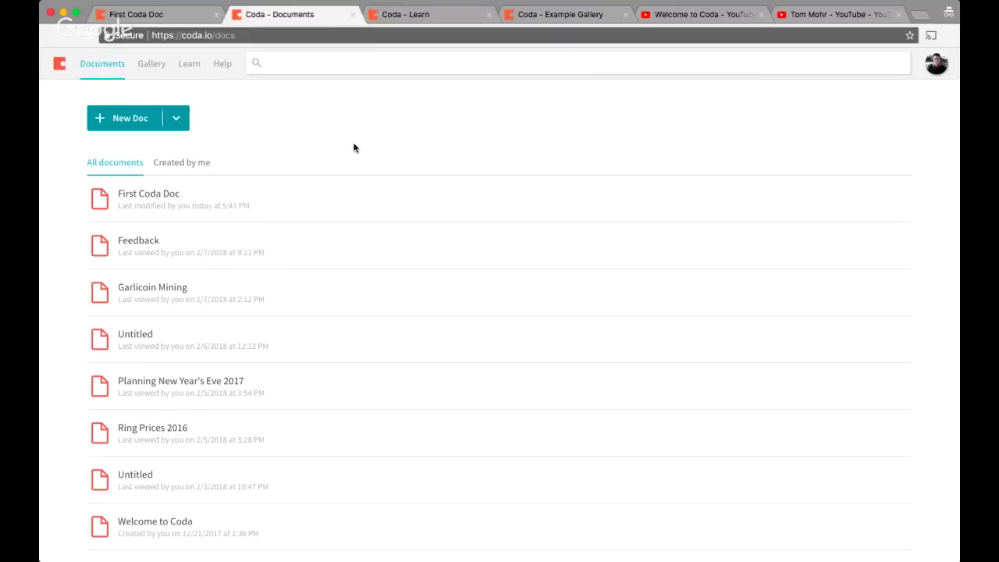
Look over the documents list, and switch to First Coda Doc with its section list collapsed.
{"action": "scroll", "coordinate": [353, 149], "scroll_direction": "down", "scroll_amount": 5}
{"action": "scroll", "coordinate": [353, 148], "scroll_direction": "up", "scroll_amount": 5}
{"action": "left_click", "coordinate": [188, 16]}
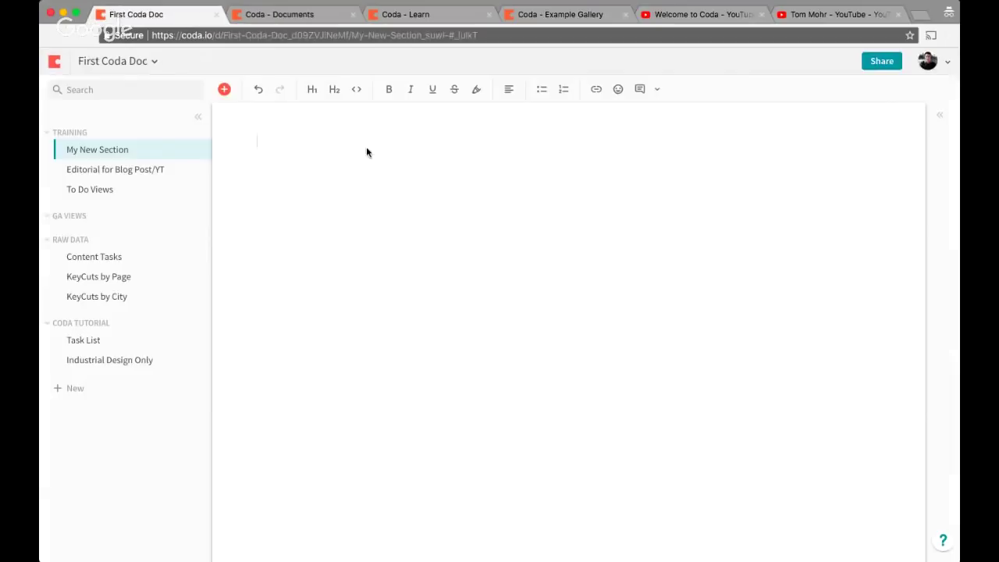
{"action": "left_click", "coordinate": [198, 116]}
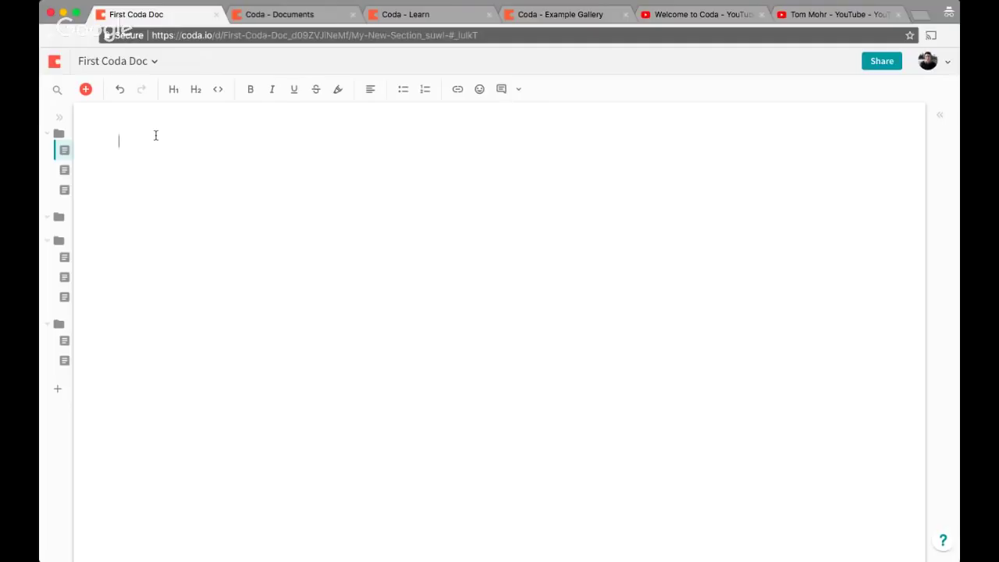
Write "Hello we are presenting a demo of Coda.io" in the empty section My New Section.
{"action": "type", "text": "Hello we are presenting a demo oc"}
{"action": "key", "text": "BackSpace"}
{"action": "key", "text": "BackSpace"}
{"action": "type", "text": "f Co"}
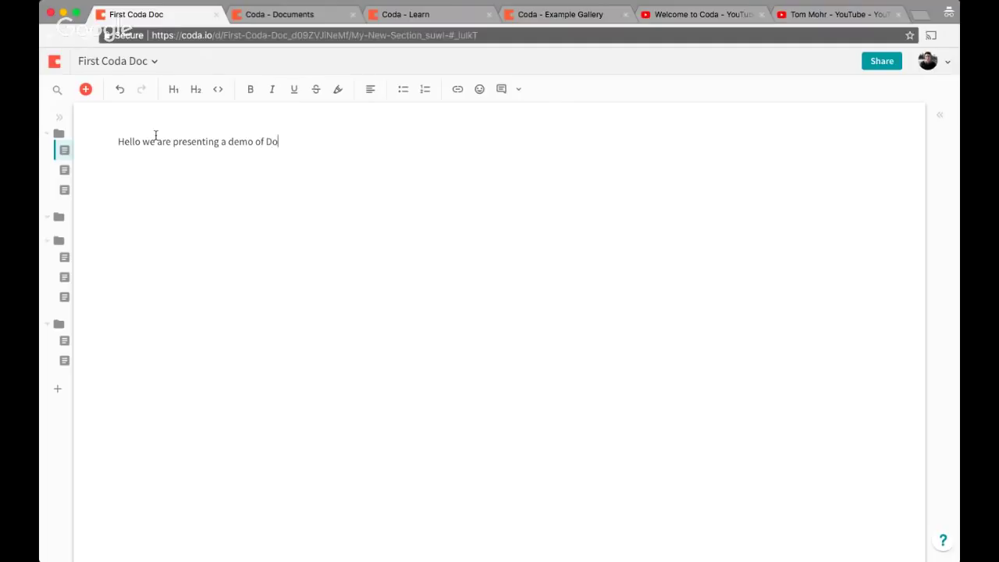
{"action": "type", "text": "da.io"}
Try Heading 1, Heading 2, bold and italic formatting on the whole sentence, returning it to plain text.
{"action": "key", "text": "super+a"}
{"action": "left_click", "coordinate": [173, 92]}
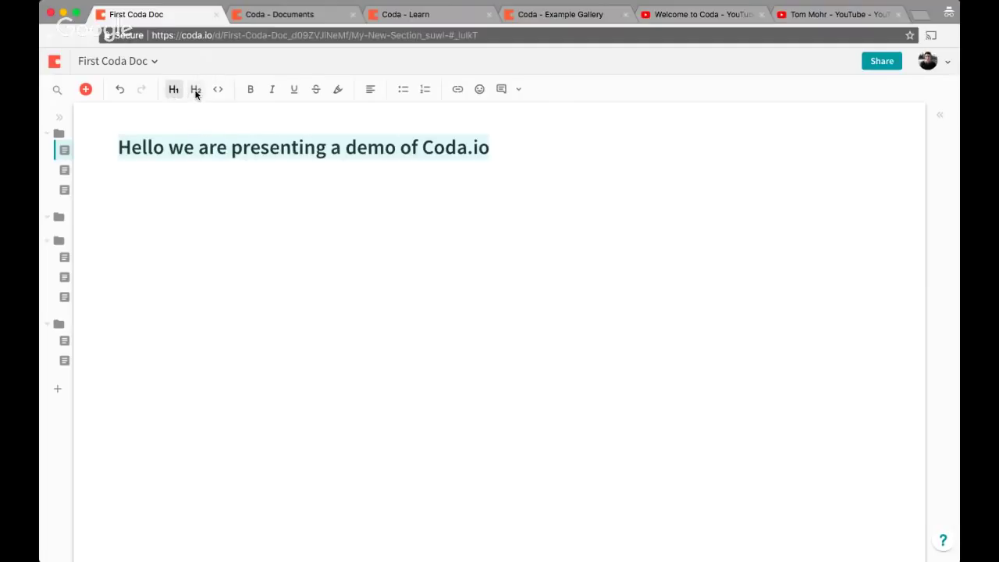
{"action": "left_click", "coordinate": [193, 93]}
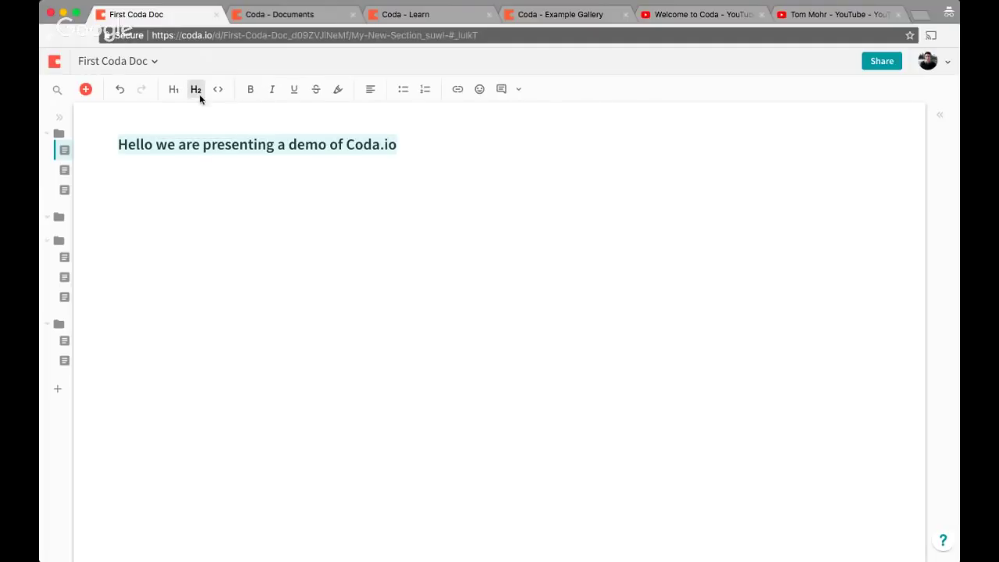
{"action": "left_click", "coordinate": [196, 91]}
{"action": "left_click", "coordinate": [250, 91]}
{"action": "left_click", "coordinate": [272, 92]}
{"action": "left_click", "coordinate": [251, 91]}
{"action": "left_click", "coordinate": [270, 91]}
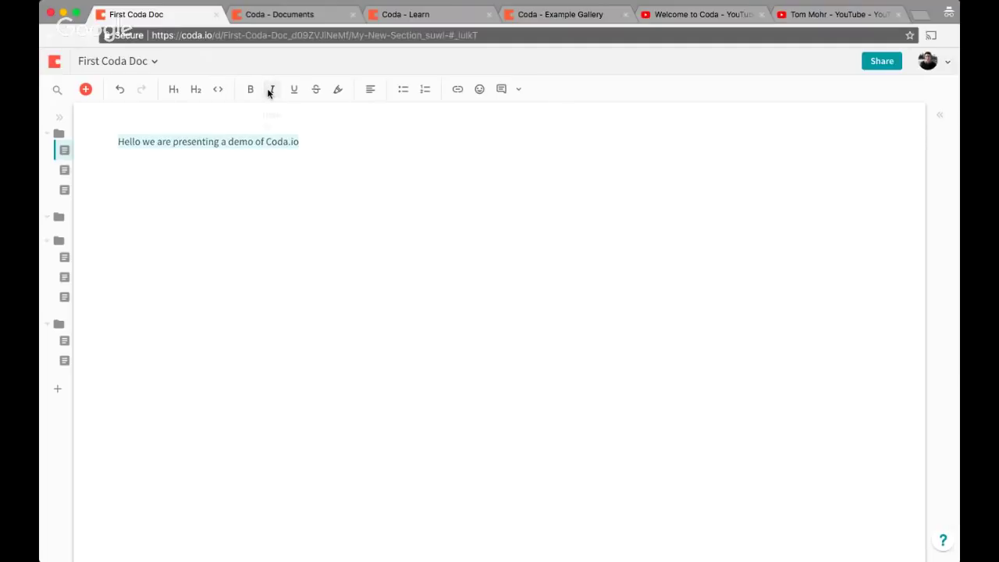
Turn Coda.io at the end of the sentence into a link and insert a grimacing face emoji after it.
{"action": "left_click", "coordinate": [386, 132]}
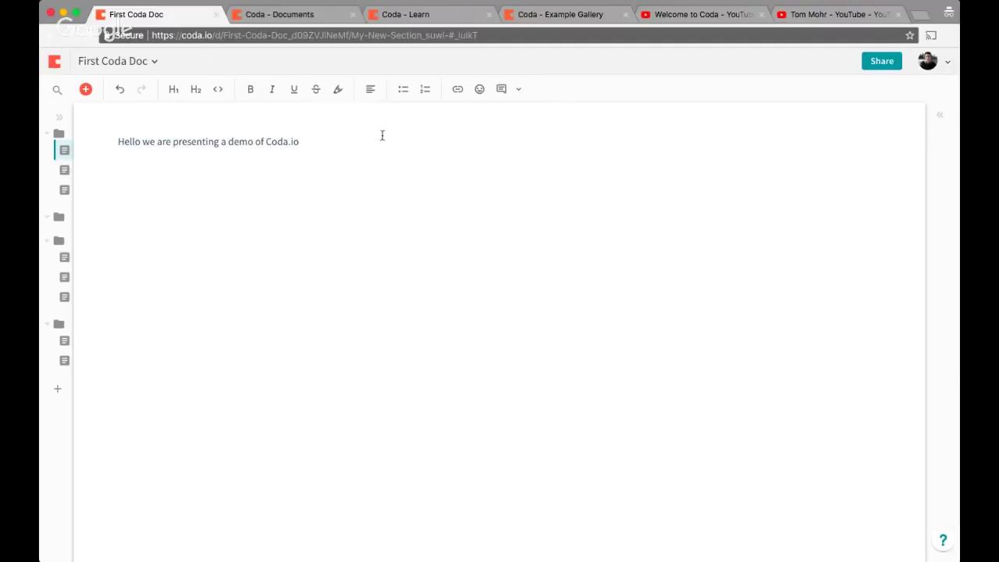
{"action": "left_click", "coordinate": [480, 90]}
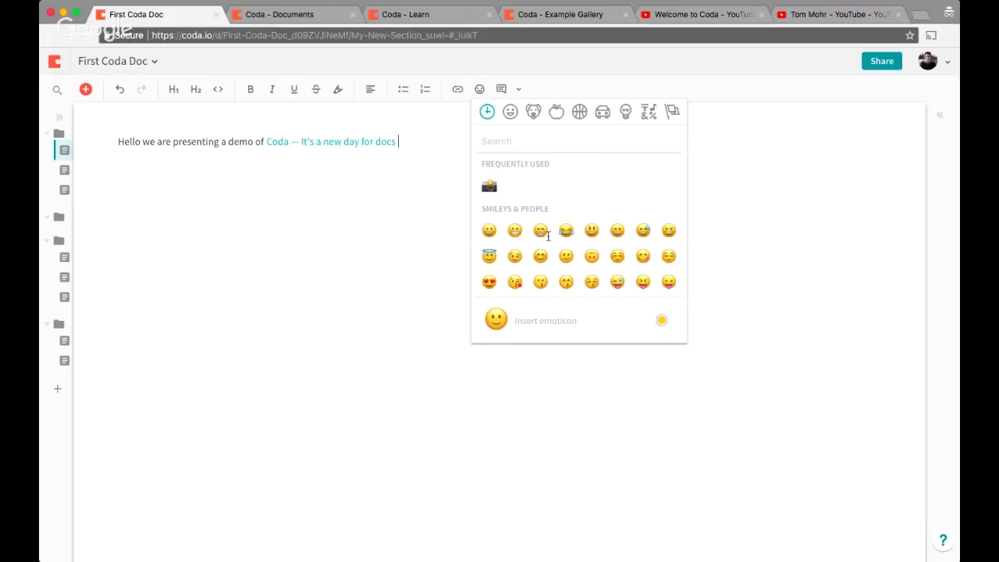
{"action": "key", "text": "Escape"}
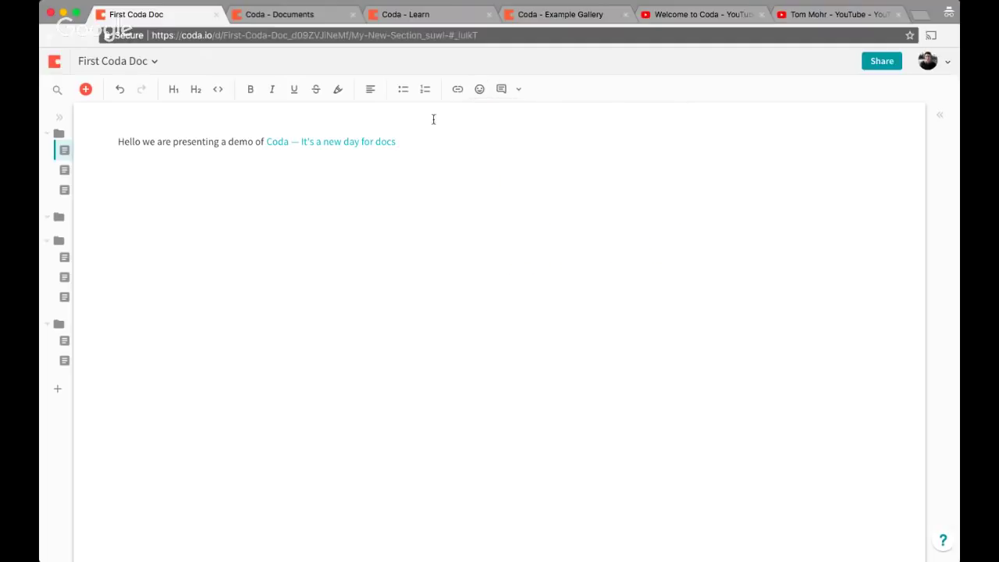
{"action": "left_click", "coordinate": [479, 89]}
{"action": "left_click", "coordinate": [515, 231]}
Delete the Coda link before the emoji and re-enter it as coda.io.
{"action": "left_click_drag", "start_coordinate": [266, 148], "coordinate": [396, 144]}
{"action": "key", "text": "BackSpace"}
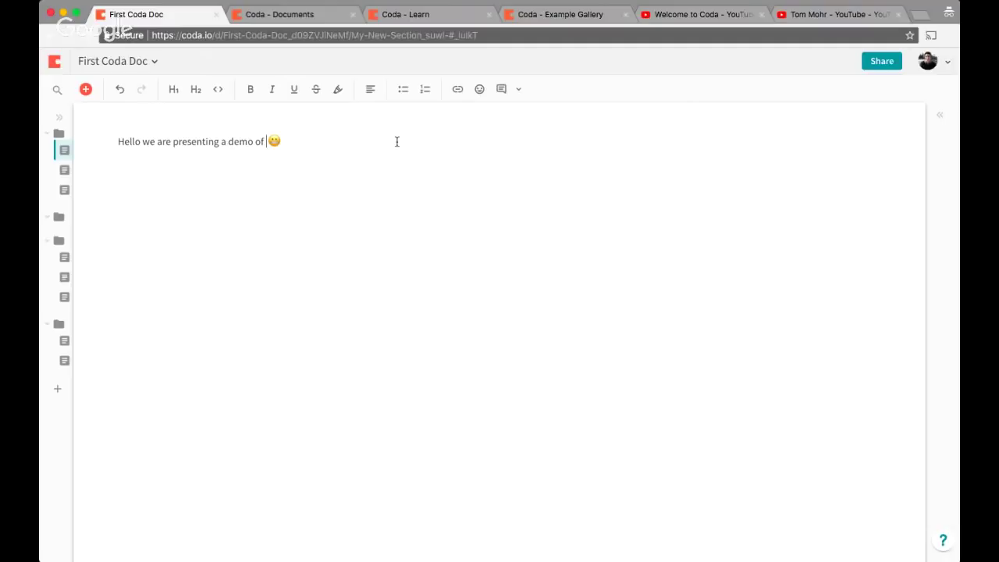
{"action": "type", "text": "coda.io"}
{"action": "mouse_move", "coordinate": [364, 144]}
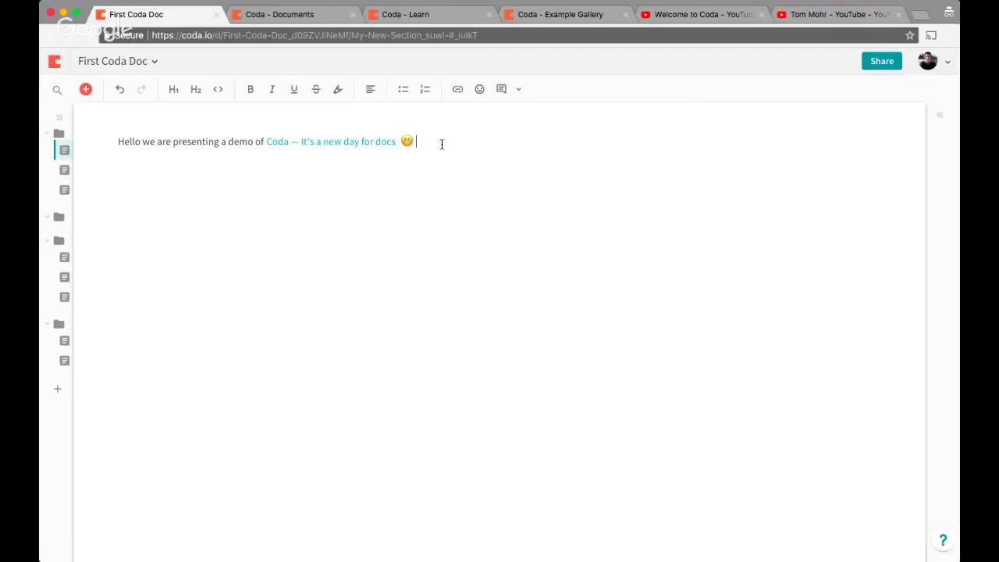
{"action": "type", "text": "http://www.e"}
{"action": "key", "text": "BackSpace"}
{"action": "type", "text": "www.escpn"}
{"action": "key", "text": "BackSpace"}
{"action": "key", "text": "BackSpace"}
{"action": "key", "text": "BackSpace"}
{"action": "type", "text": "pn.com"}
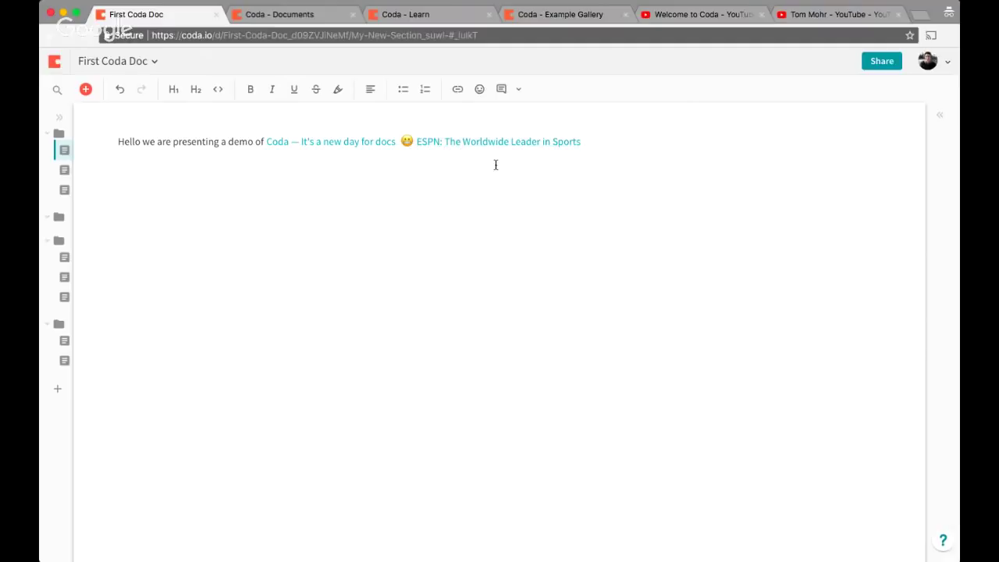
Insert a new blank table on a new line below the sentence.
{"action": "mouse_move", "coordinate": [500, 145]}
{"action": "key", "text": "Return"}
{"action": "left_click", "coordinate": [86, 89]}
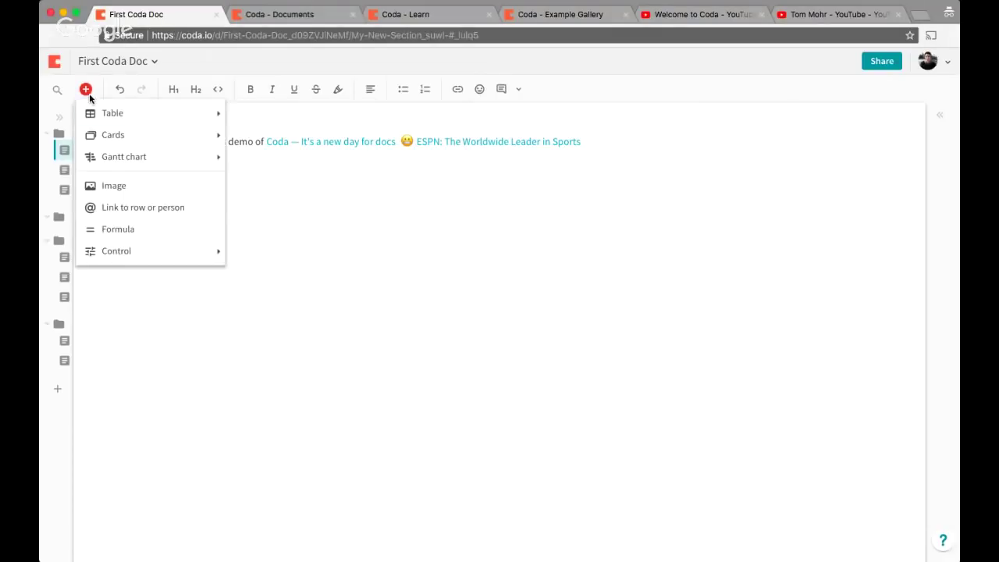
{"action": "mouse_move", "coordinate": [102, 114]}
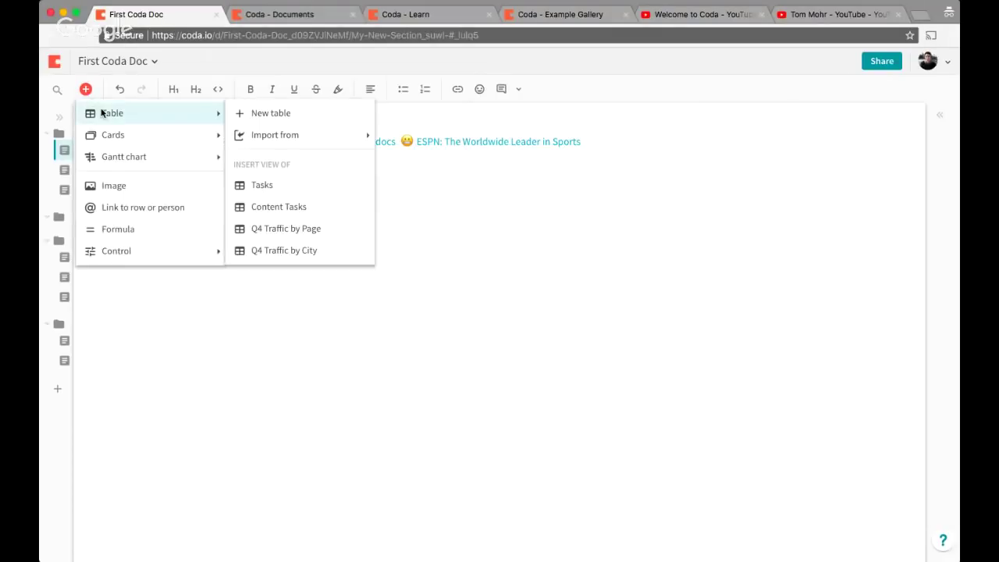
{"action": "left_click", "coordinate": [251, 113]}
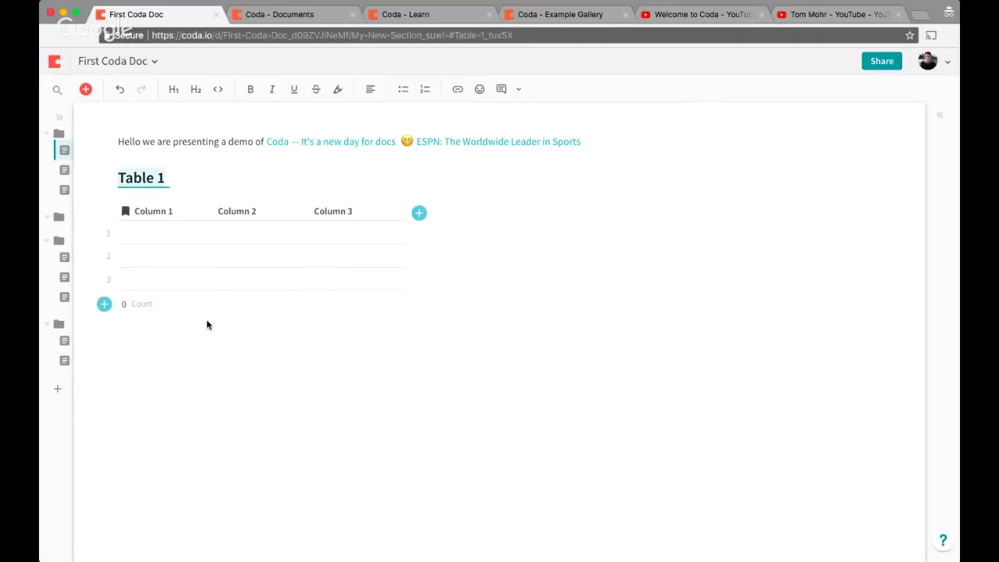
Name the new table "My First Table".
{"action": "type", "text": "My Fi"}
{"action": "key", "text": "BackSpace"}
{"action": "key", "text": "BackSpace"}
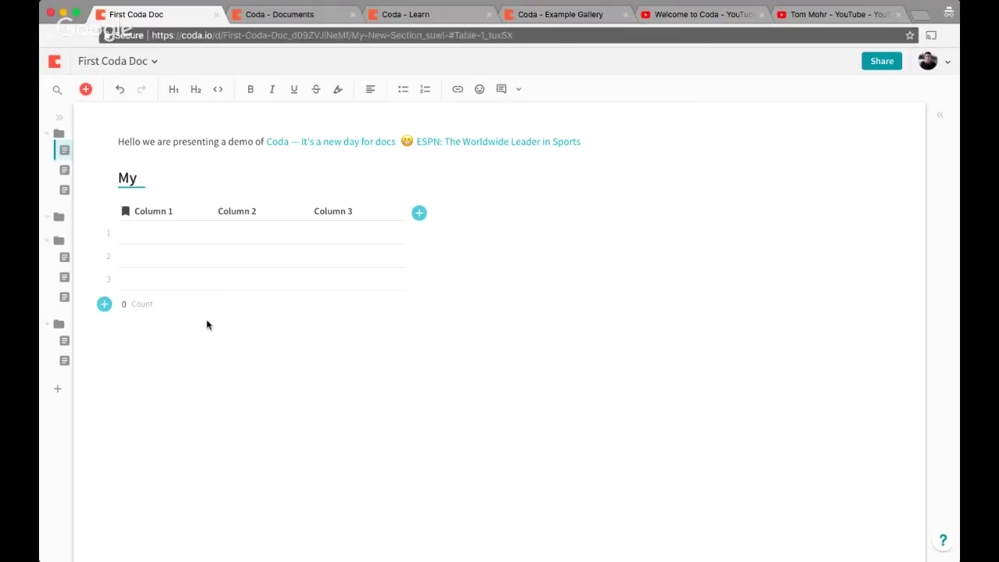
{"action": "type", "text": "First Tabl"}
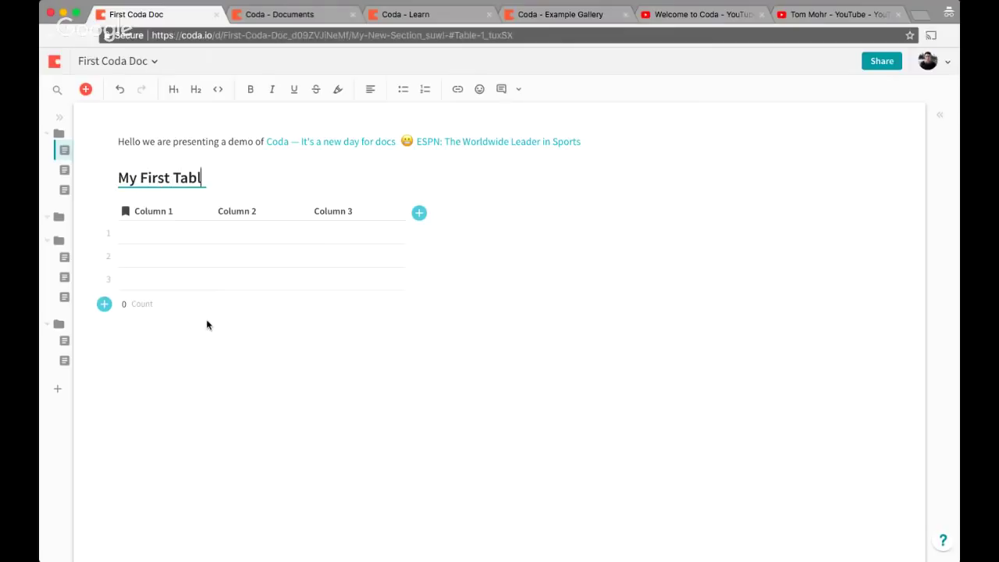
{"action": "type", "text": "e"}
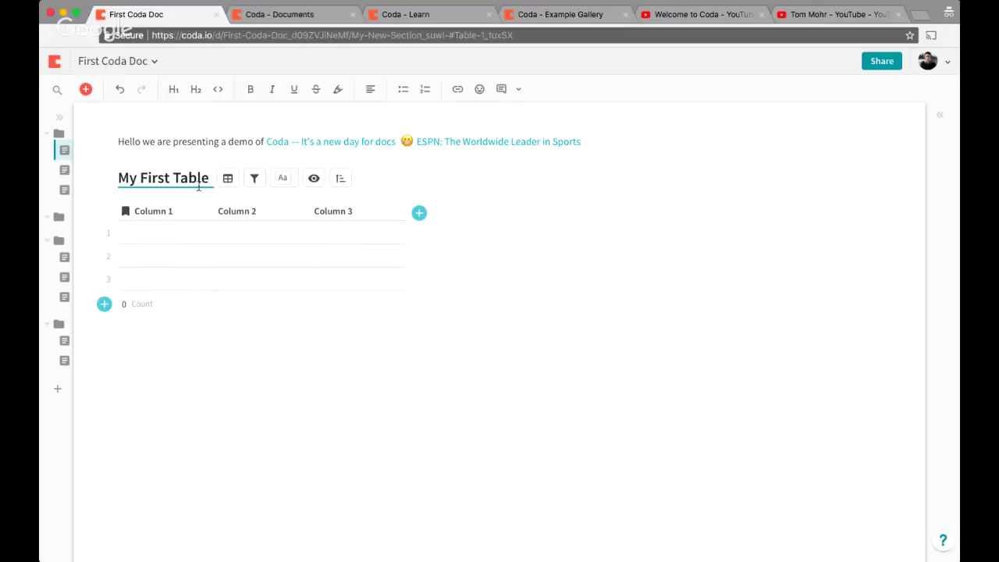
{"action": "left_click", "coordinate": [246, 228]}
Examine how the table's three column headers, individual cells and the table as a whole can be selected.
{"action": "left_click", "coordinate": [141, 216]}
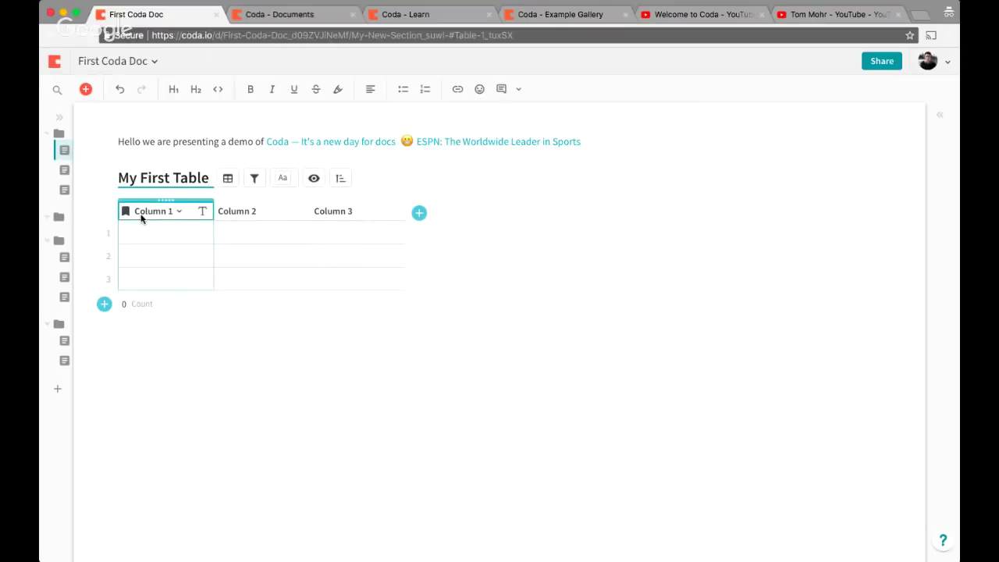
{"action": "left_click", "coordinate": [220, 219]}
{"action": "left_click", "coordinate": [362, 220]}
{"action": "left_click", "coordinate": [164, 255]}
{"action": "left_click", "coordinate": [164, 233]}
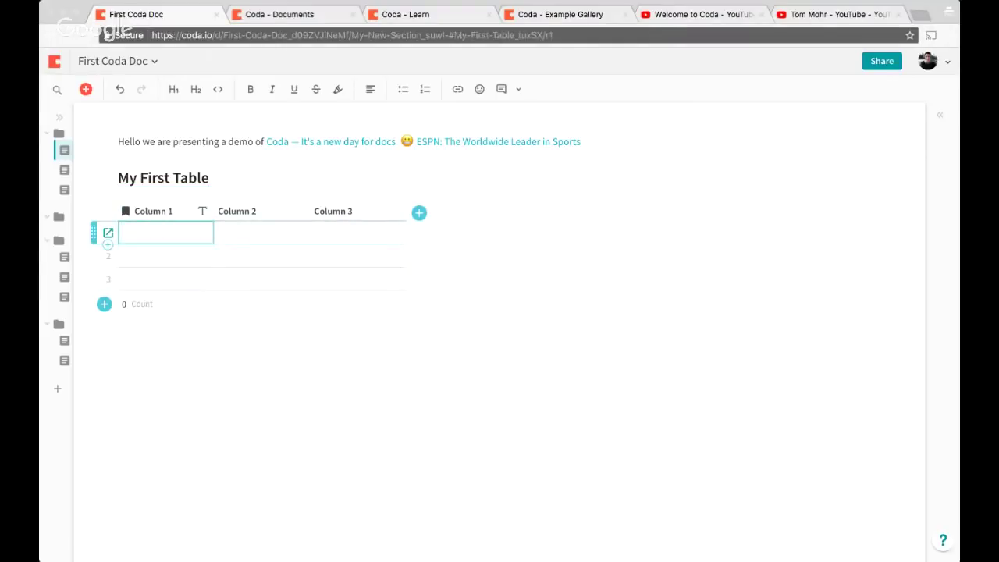
{"action": "key", "text": "Escape"}
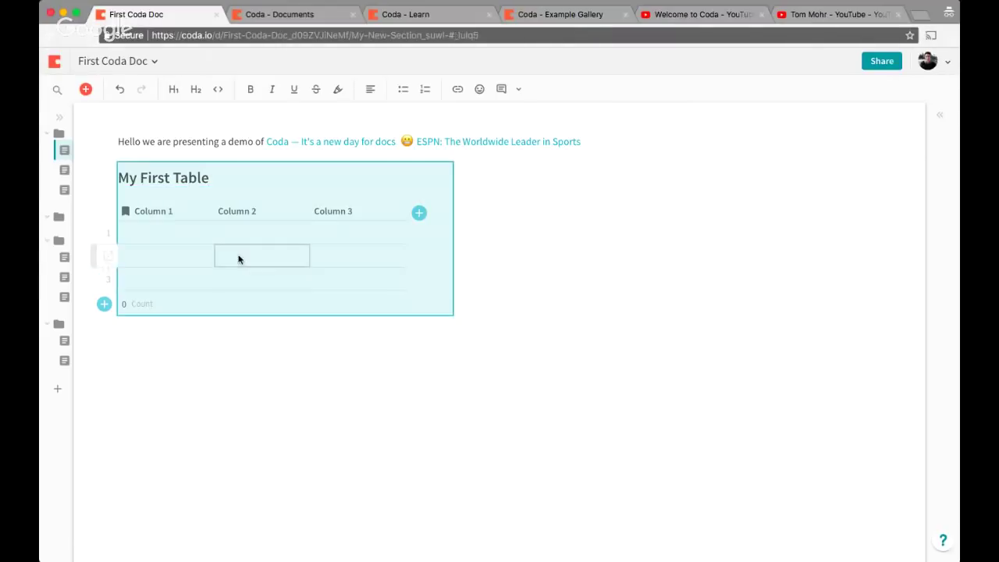
{"action": "left_click", "coordinate": [165, 227]}
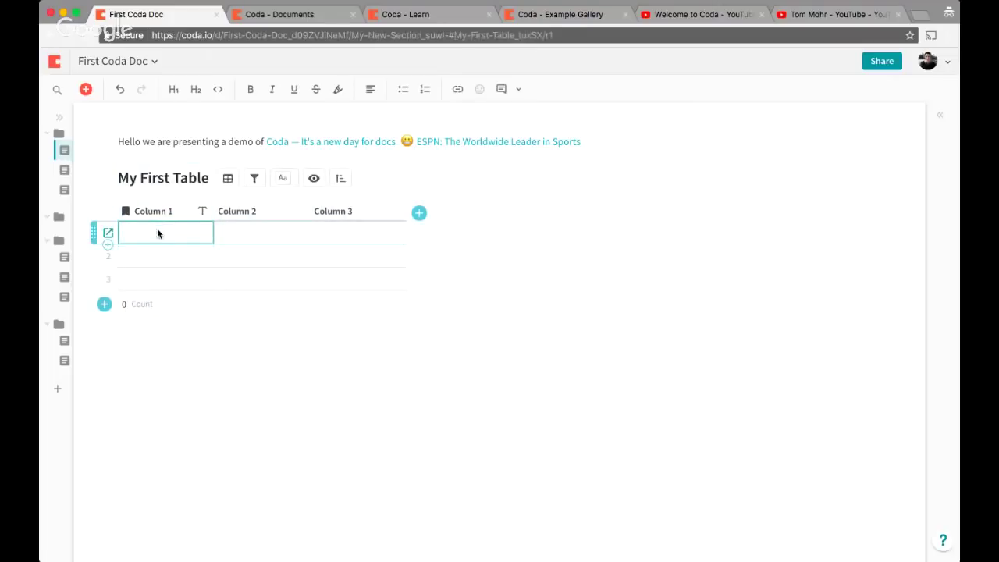
{"action": "left_click", "coordinate": [270, 264]}
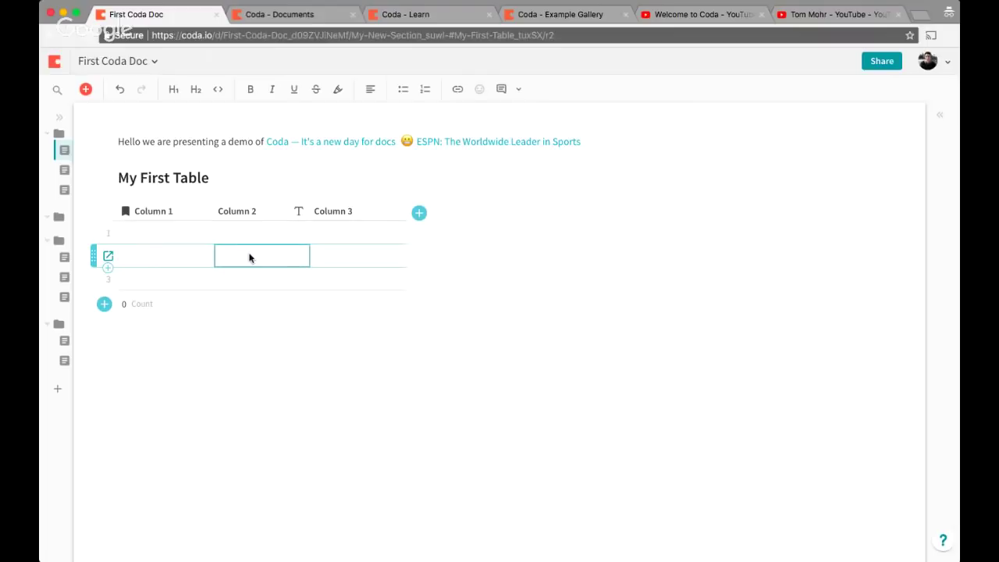
Start a column formula from the second-row cell of Column 2 and discard it.
{"action": "left_click", "coordinate": [243, 255]}
{"action": "type", "text": "="}
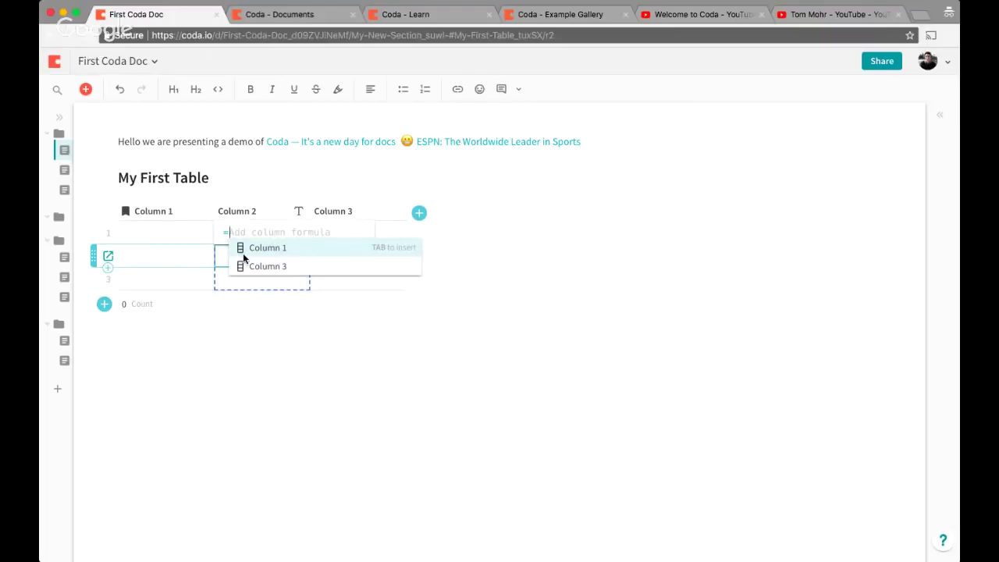
{"action": "key", "text": "BackSpace"}
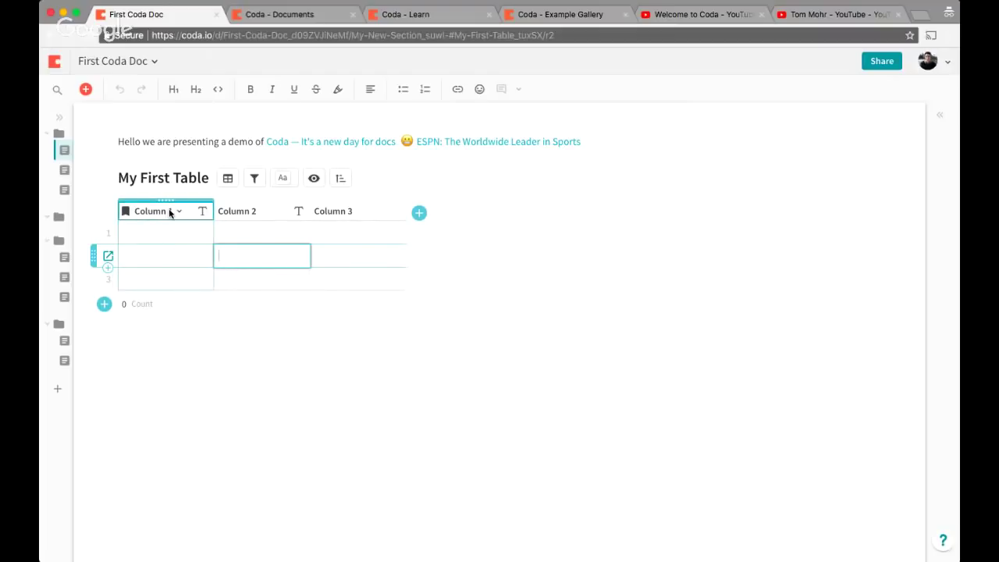
Rename the table's first column "Customer ID" and its second column "Customer Name".
{"action": "left_click", "coordinate": [258, 212]}
{"action": "left_click", "coordinate": [151, 211]}
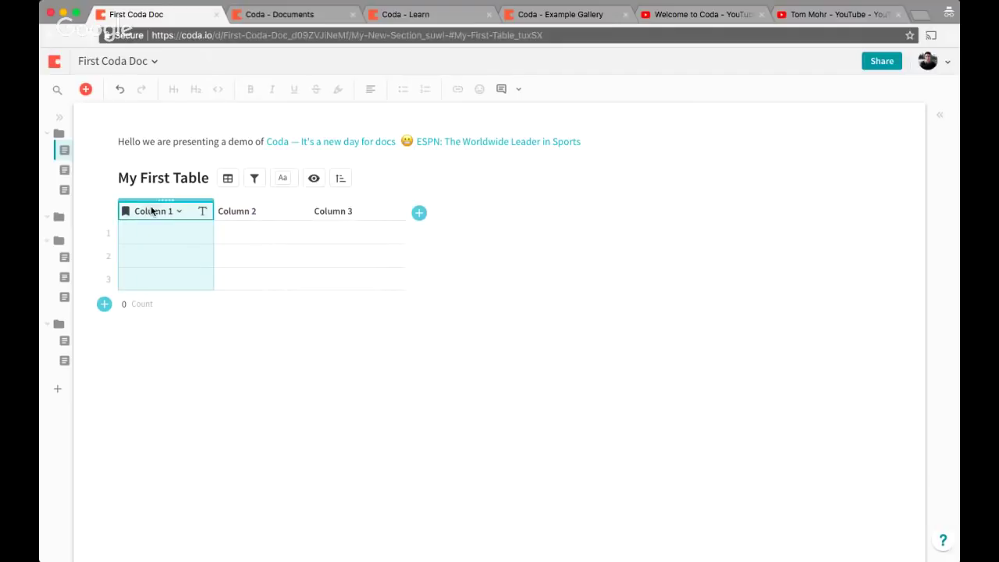
{"action": "left_click", "coordinate": [152, 209]}
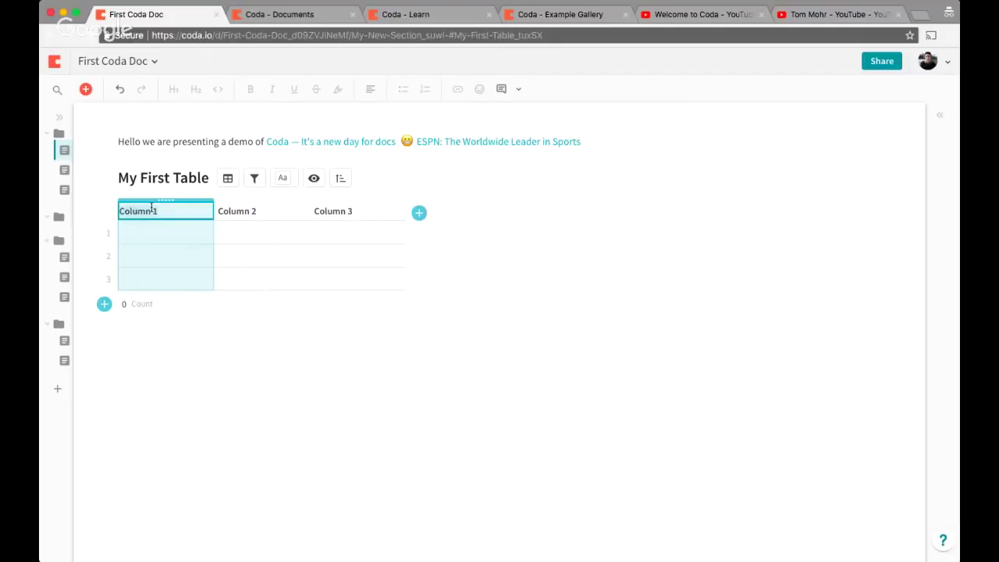
{"action": "type", "text": "Customer ID"}
{"action": "key", "text": "Tab"}
{"action": "left_click", "coordinate": [254, 214]}
{"action": "type", "text": "Customer Name"}
Rename the third column "Location".
{"action": "left_click", "coordinate": [353, 212]}
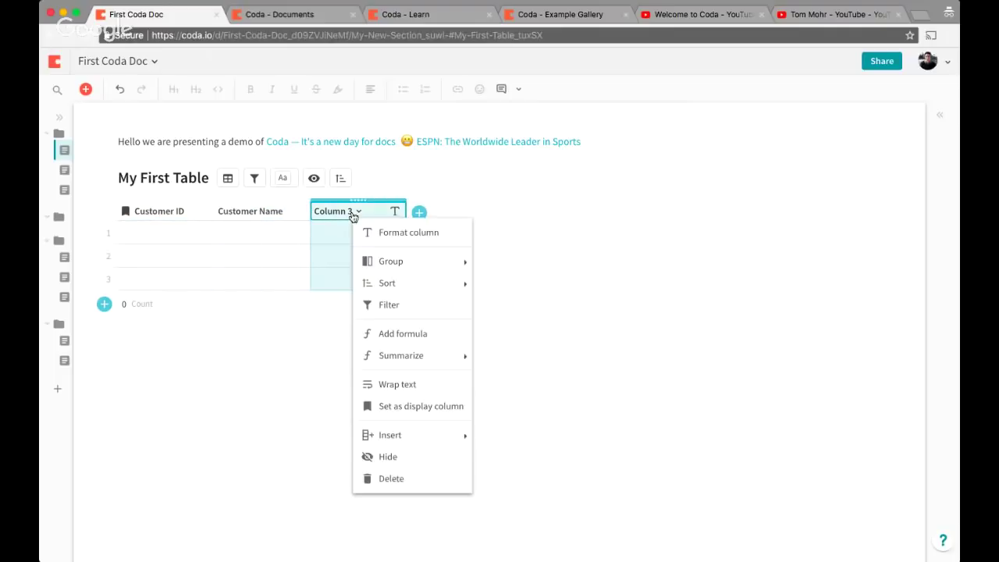
{"action": "left_click", "coordinate": [341, 216]}
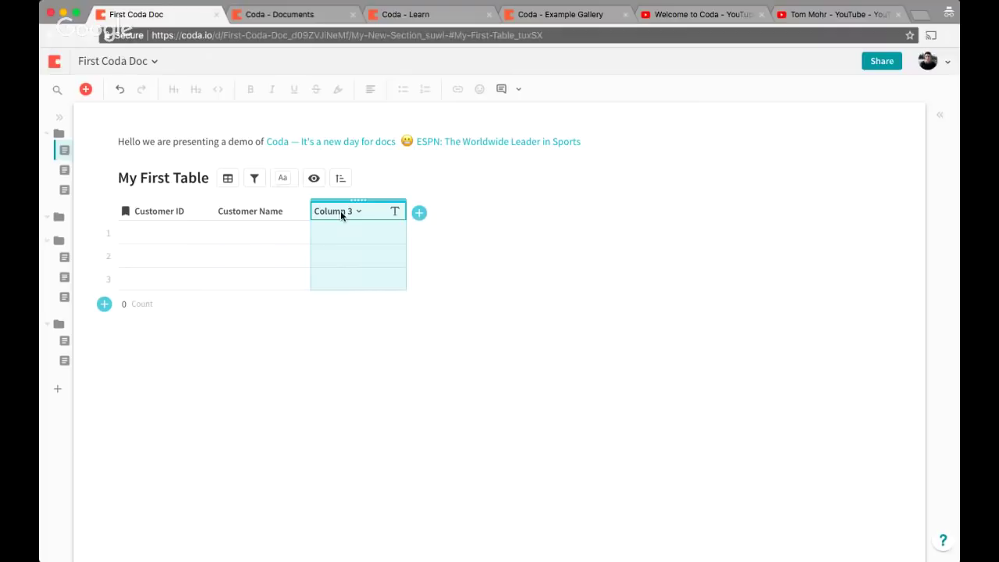
{"action": "left_click", "coordinate": [341, 212]}
{"action": "type", "text": "Location"}
{"action": "key", "text": "Return"}
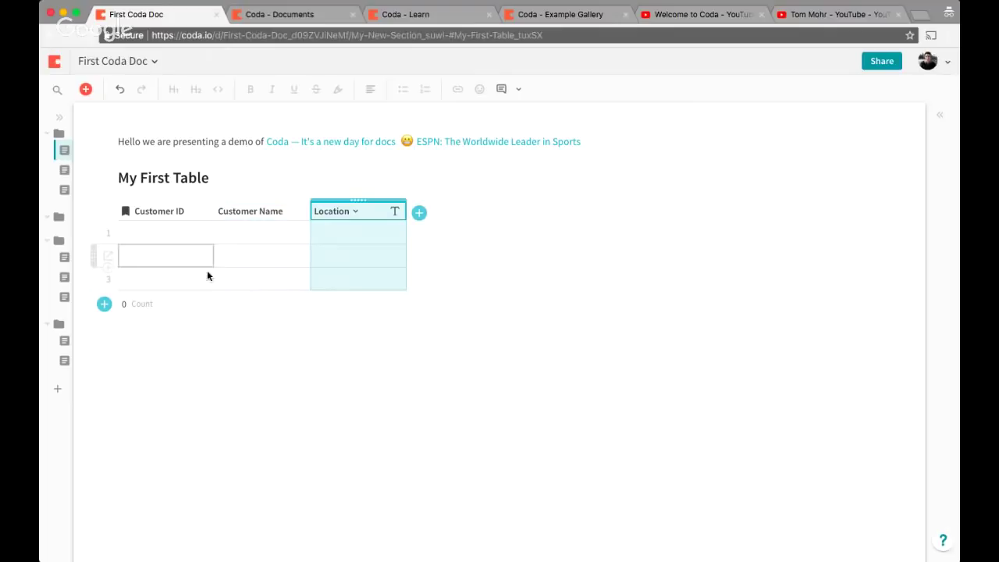
{"action": "left_click", "coordinate": [154, 238]}
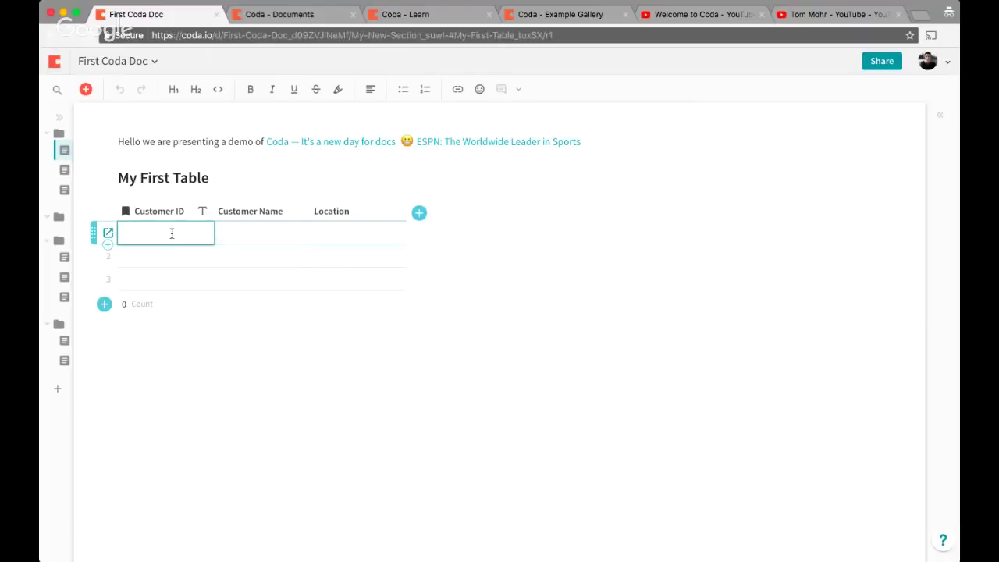
{"action": "left_click", "coordinate": [286, 237]}
{"action": "left_click", "coordinate": [355, 255]}
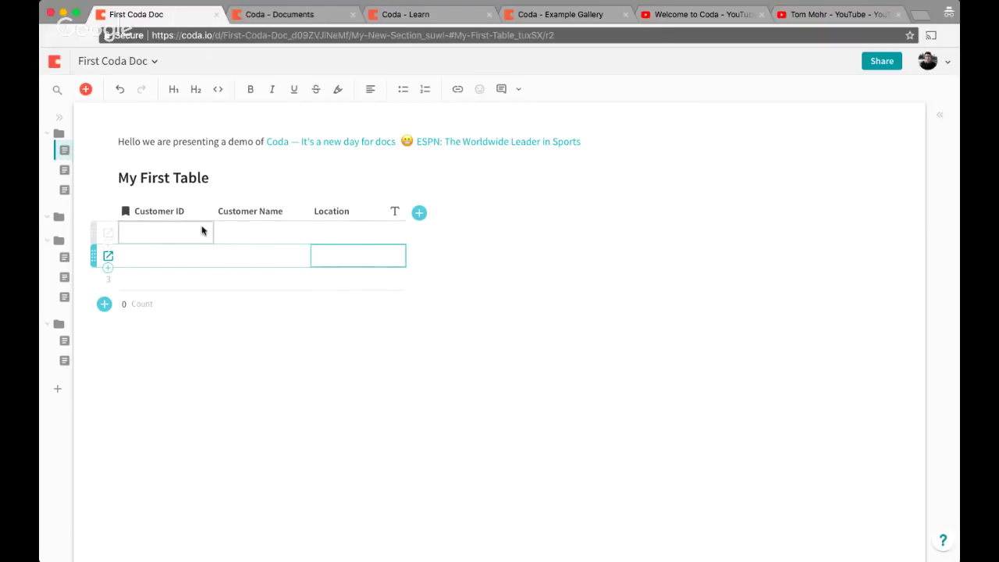
{"action": "left_click", "coordinate": [363, 384]}
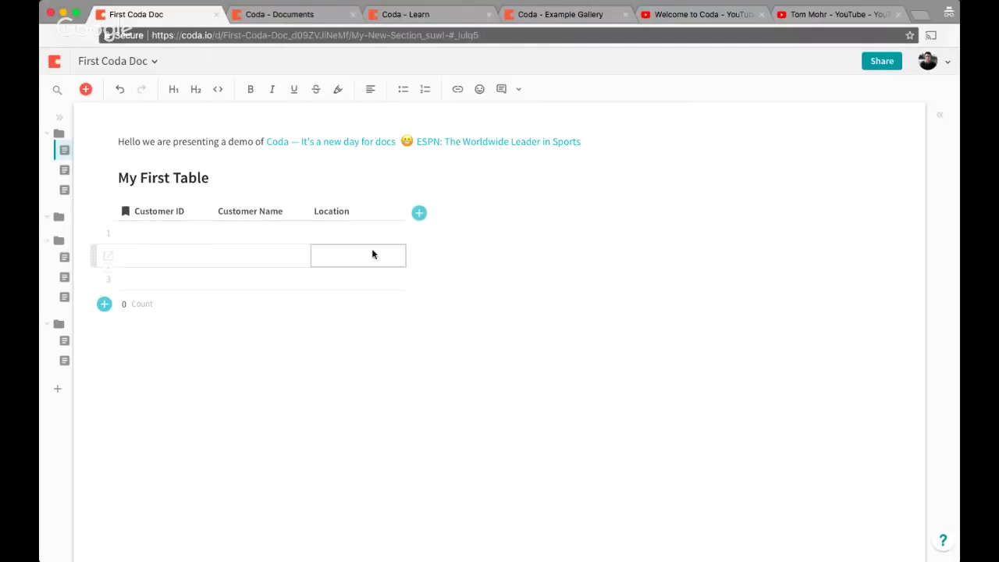
Add a Number column after Location and name it "Price".
{"action": "left_click", "coordinate": [421, 217]}
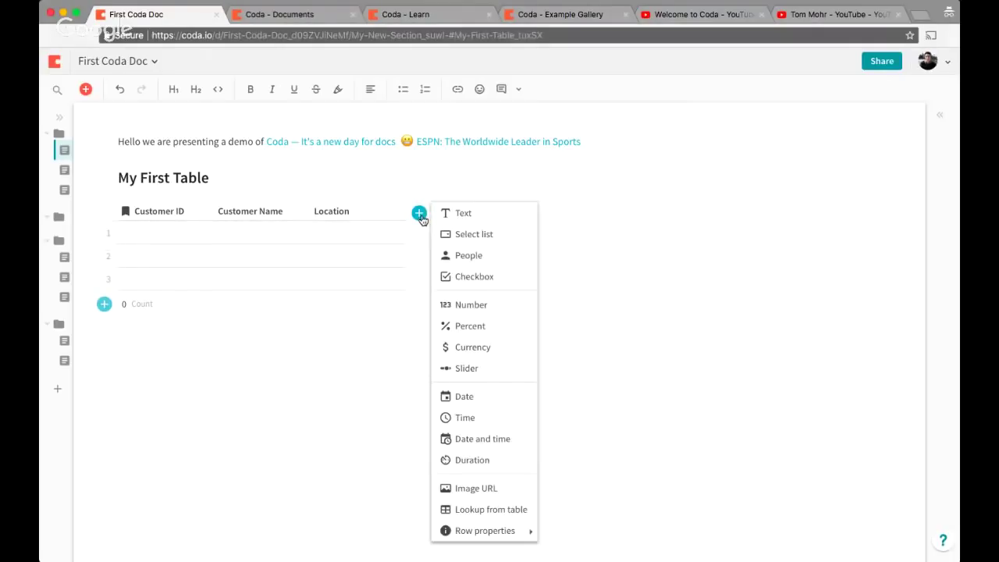
{"action": "left_click", "coordinate": [408, 234]}
{"action": "left_click", "coordinate": [418, 214]}
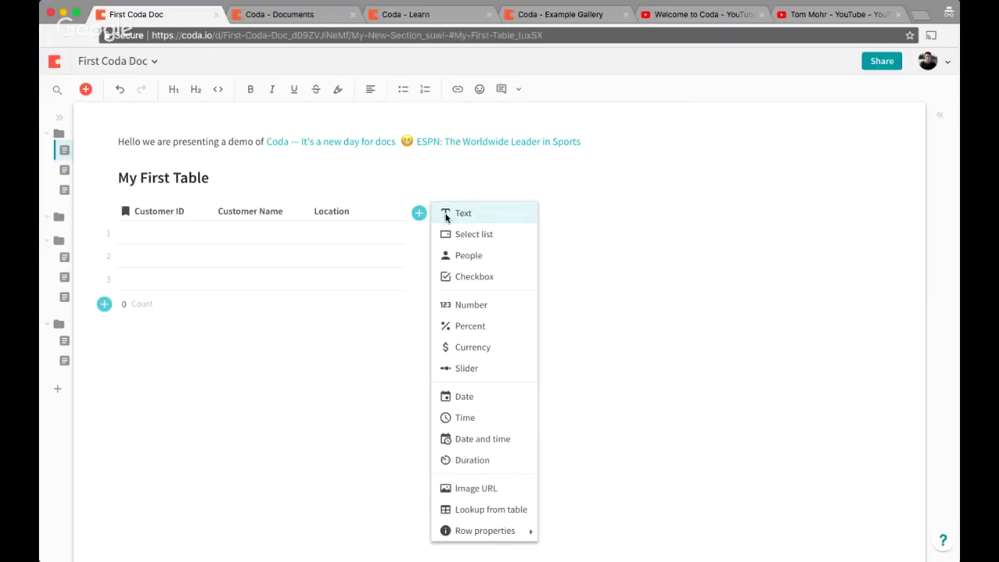
{"action": "left_click", "coordinate": [484, 303]}
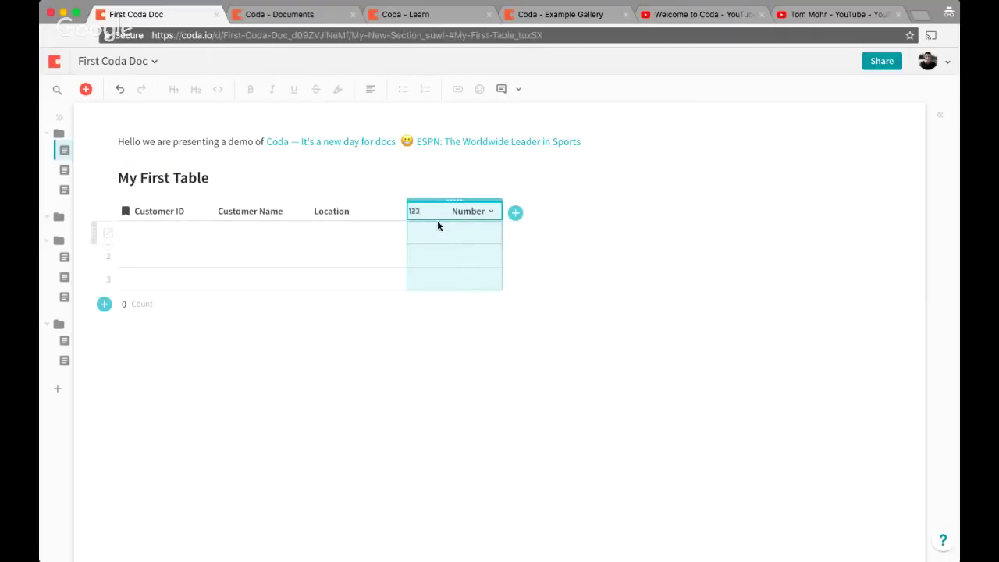
{"action": "left_click", "coordinate": [437, 233]}
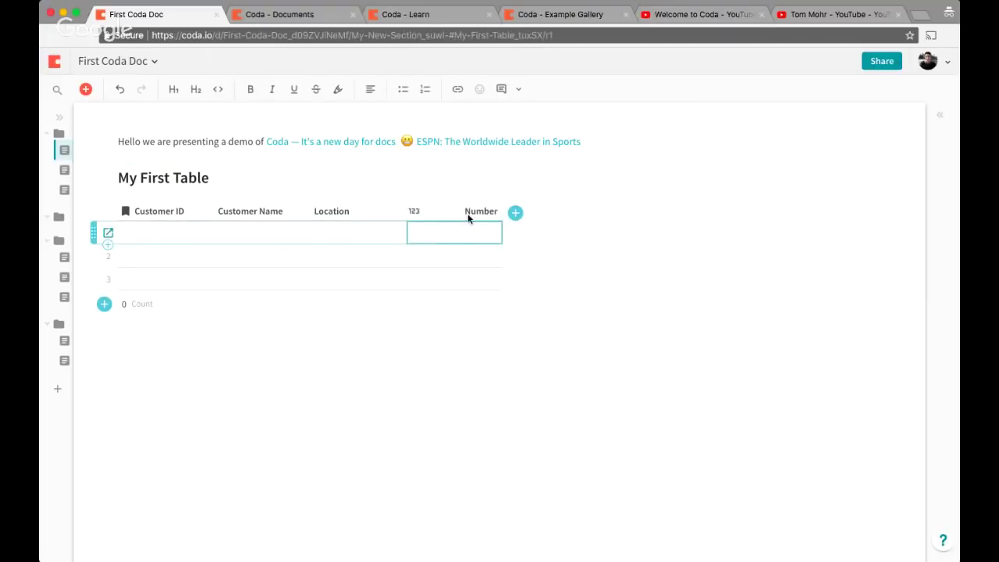
{"action": "double_click", "coordinate": [469, 215]}
{"action": "type", "text": "Price"}
{"action": "key", "text": "Return"}
Add another Number column after Price and name it "Quantity".
{"action": "left_click", "coordinate": [515, 212]}
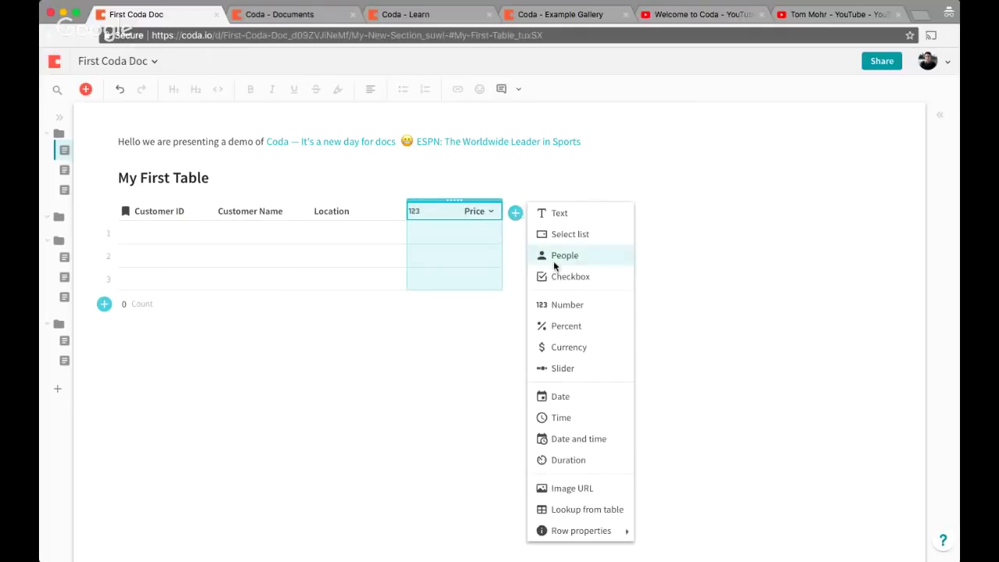
{"action": "left_click", "coordinate": [567, 305]}
{"action": "double_click", "coordinate": [553, 211]}
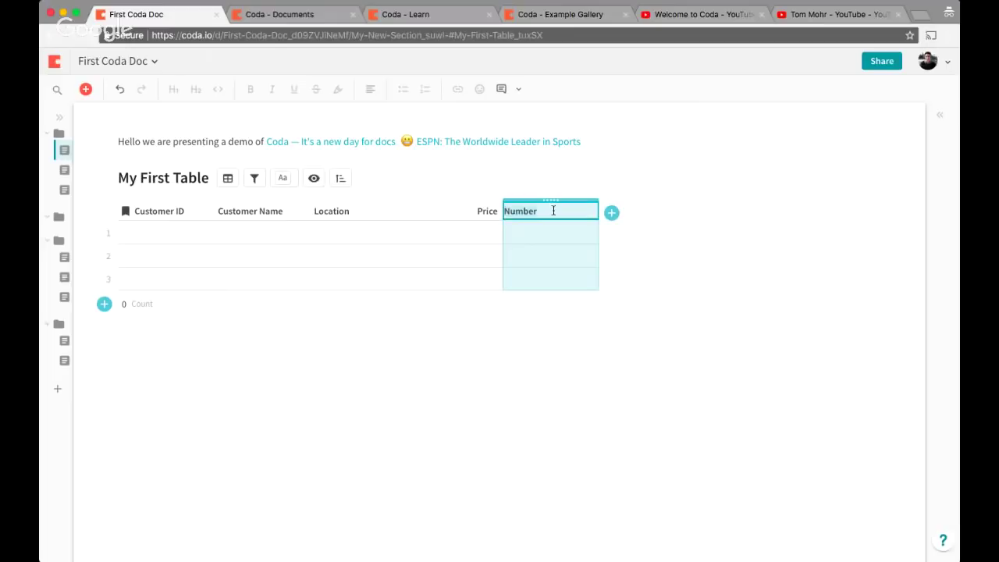
{"action": "type", "text": "Quant"}
{"action": "key", "text": "BackSpace"}
{"action": "key", "text": "BackSpace"}
{"action": "key", "text": "BackSpace"}
{"action": "key", "text": "BackSpace"}
{"action": "type", "text": "a"}
{"action": "key", "text": "BackSpace"}
{"action": "type", "text": "uantity"}
{"action": "key", "text": "Return"}
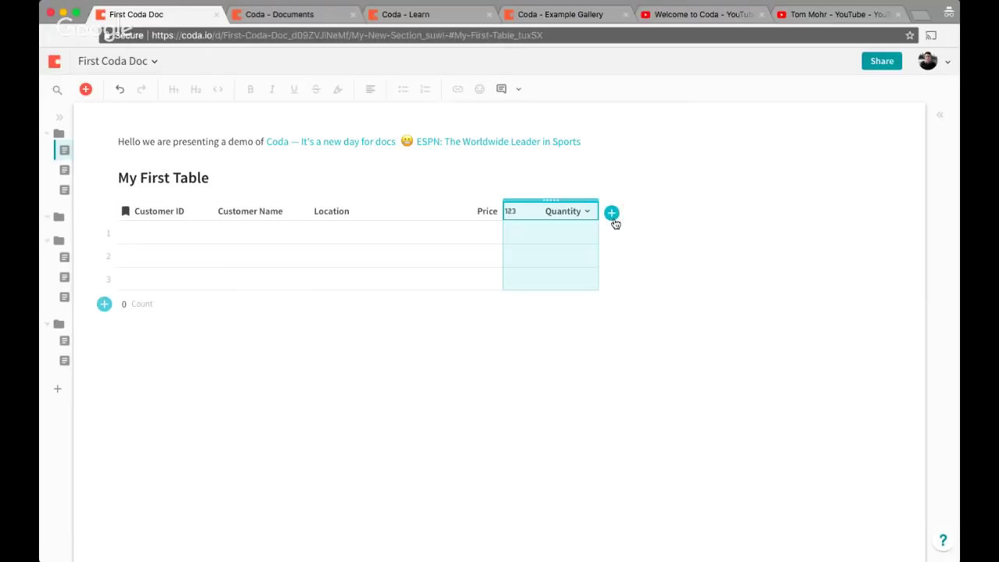
Add a Number column after Quantity and name it "Total Sales".
{"action": "mouse_move", "coordinate": [615, 225]}
{"action": "left_click", "coordinate": [666, 307]}
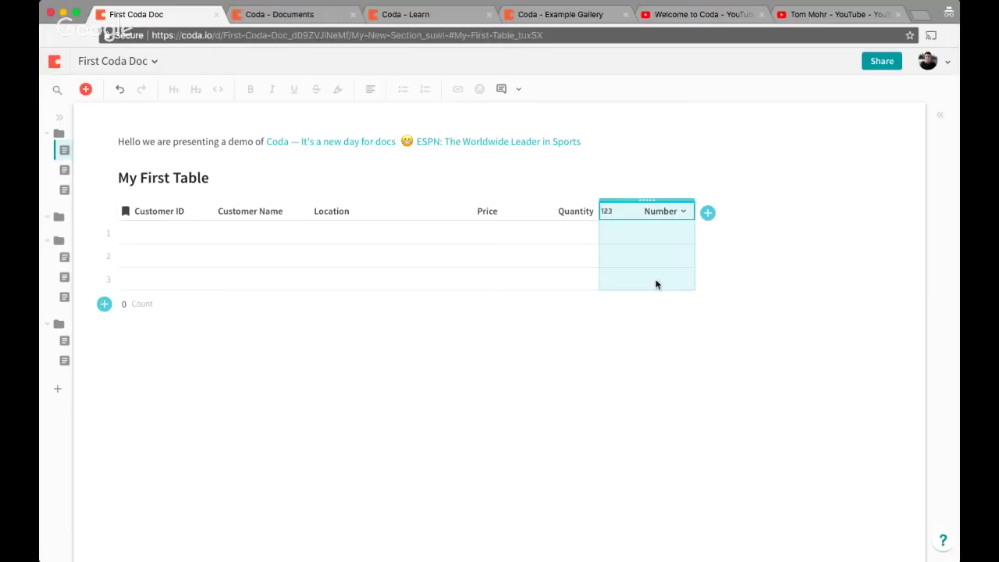
{"action": "double_click", "coordinate": [652, 211]}
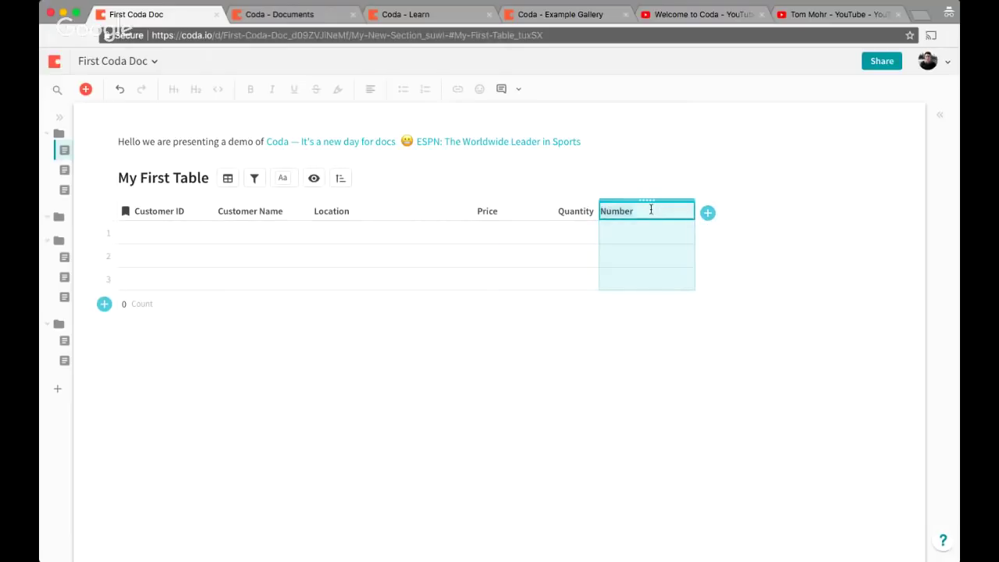
{"action": "type", "text": "Total Sales"}
{"action": "key", "text": "Return"}
Change the Price column's type from Number to Currency, using the Currency format.
{"action": "left_click", "coordinate": [483, 232]}
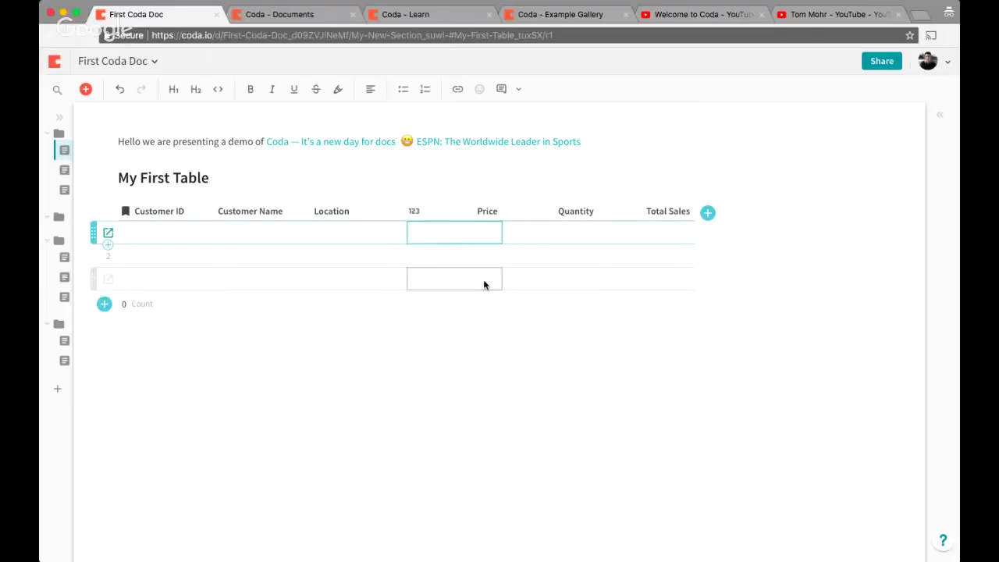
{"action": "left_click", "coordinate": [490, 211]}
{"action": "mouse_move", "coordinate": [538, 273]}
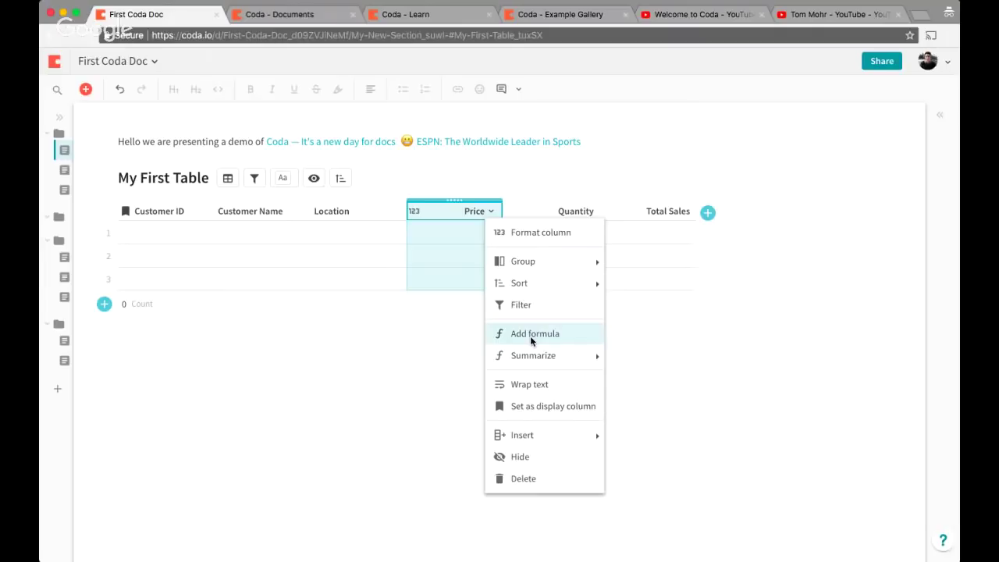
{"action": "left_click", "coordinate": [538, 233]}
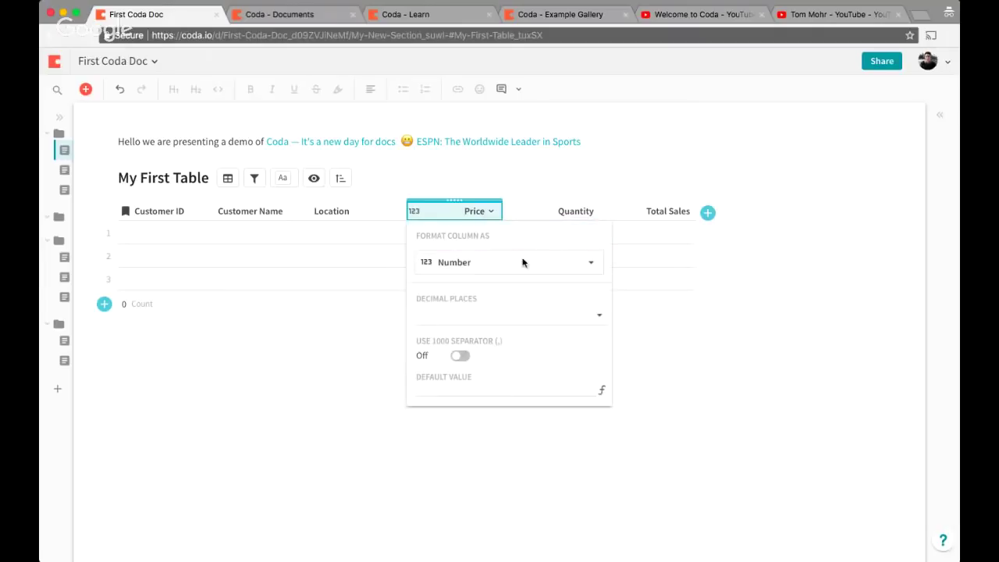
{"action": "left_click", "coordinate": [494, 261]}
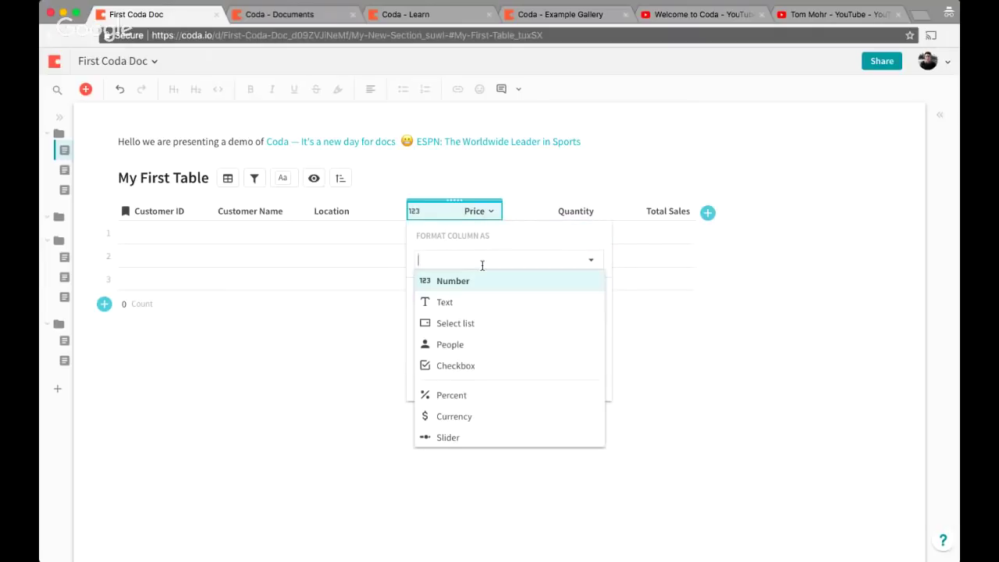
{"action": "left_click", "coordinate": [468, 416]}
{"action": "left_click", "coordinate": [441, 303]}
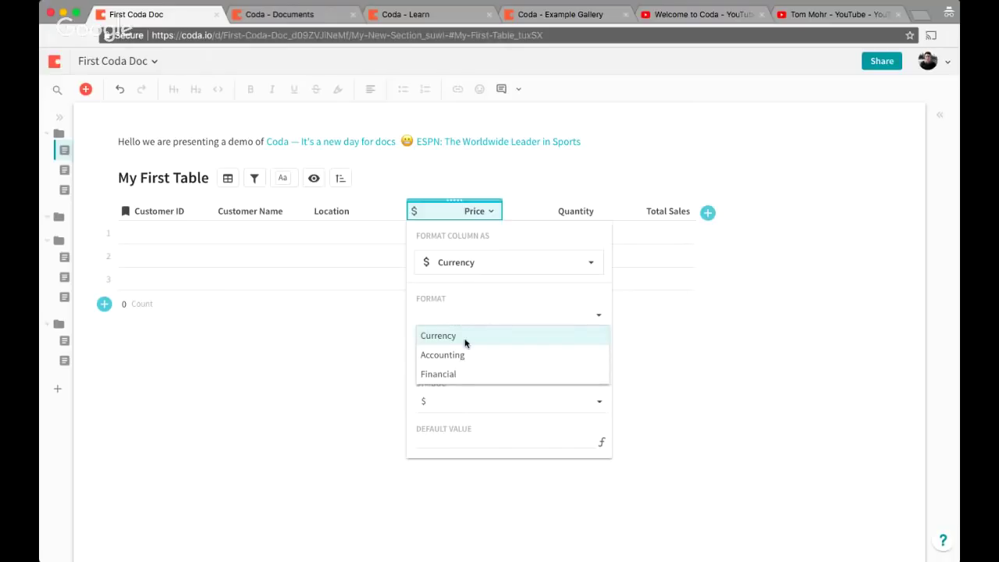
{"action": "left_click", "coordinate": [464, 337]}
{"action": "left_click", "coordinate": [664, 512]}
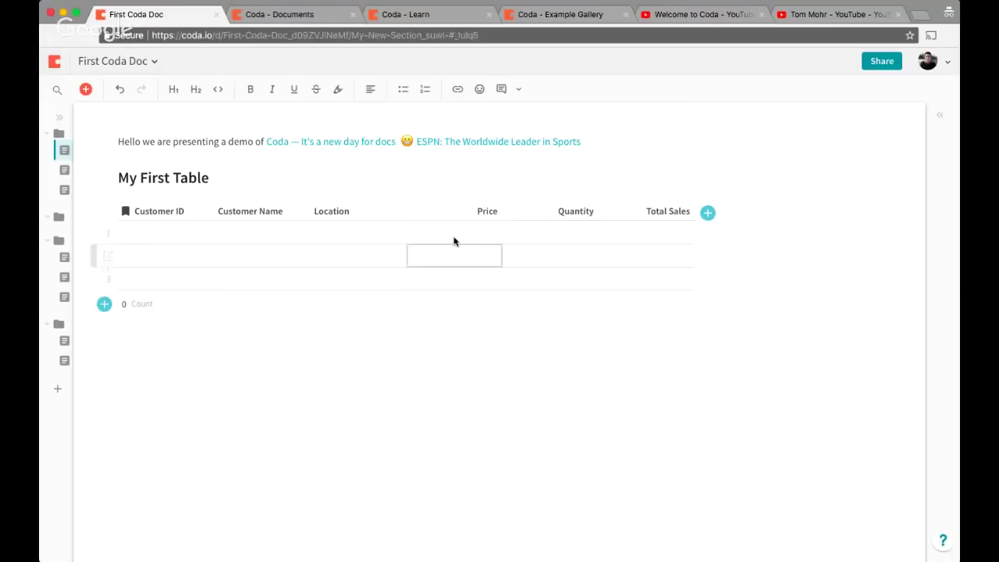
Enter the prices 10, 20 and 30 in the three rows of the Price column.
{"action": "left_click", "coordinate": [459, 228]}
{"action": "type", "text": "10"}
{"action": "key", "text": "Return"}
{"action": "type", "text": "20"}
{"action": "key", "text": "Return"}
{"action": "type", "text": "30"}
{"action": "key", "text": "Return"}
Fill the Quantity column's three rows with 5, 7 and 9.
{"action": "left_click", "coordinate": [568, 235]}
{"action": "type", "text": "5"}
{"action": "key", "text": "Return"}
{"action": "type", "text": "7"}
{"action": "key", "text": "Return"}
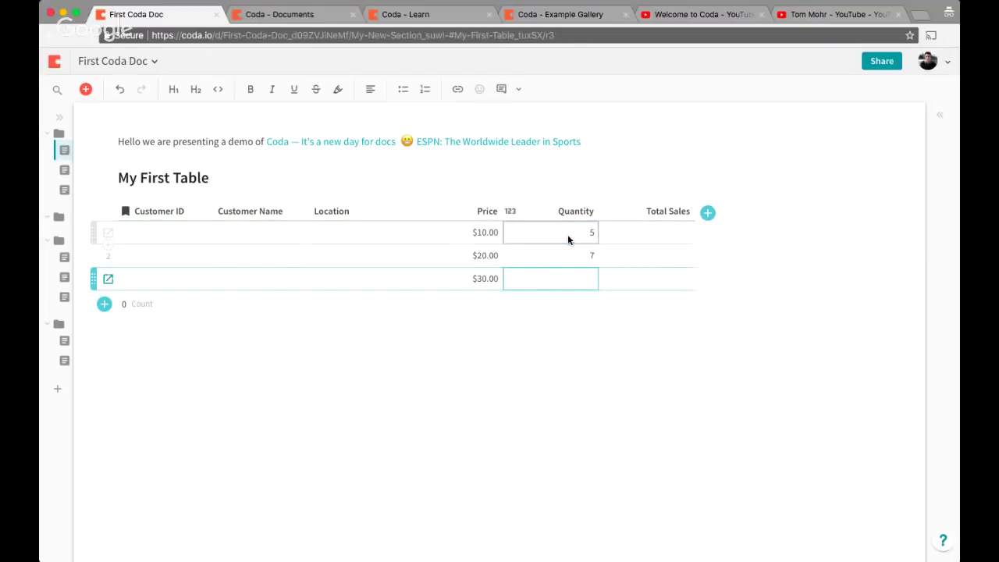
{"action": "type", "text": "9"}
{"action": "left_click", "coordinate": [624, 286]}
{"action": "left_click", "coordinate": [666, 231]}
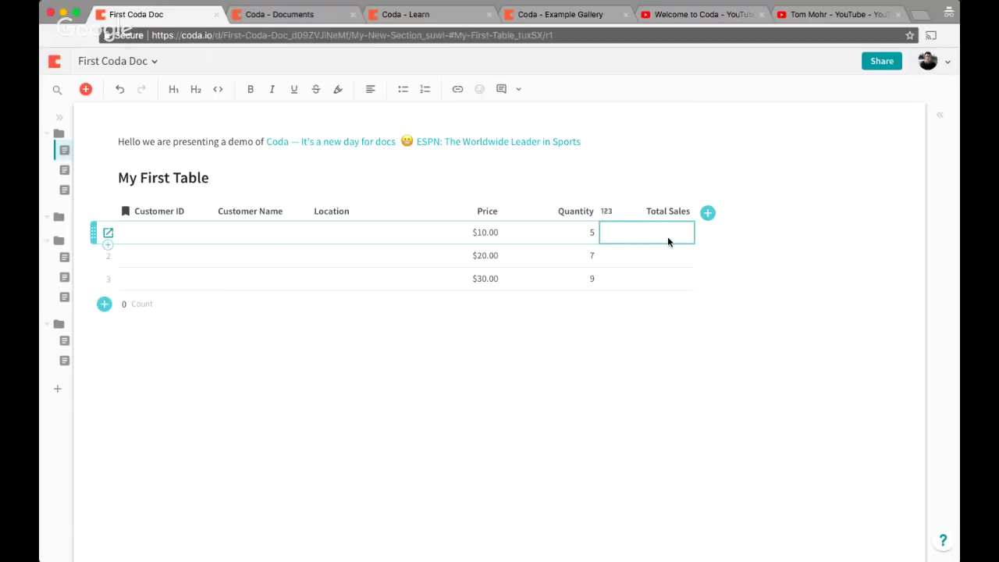
{"action": "double_click", "coordinate": [668, 239]}
{"action": "type", "text": "="}
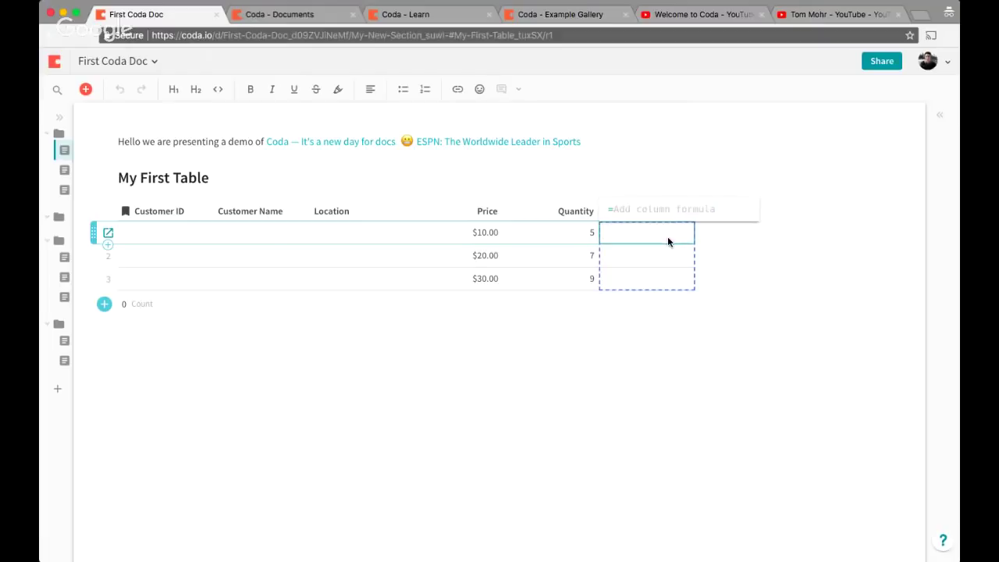
{"action": "left_click", "coordinate": [495, 233]}
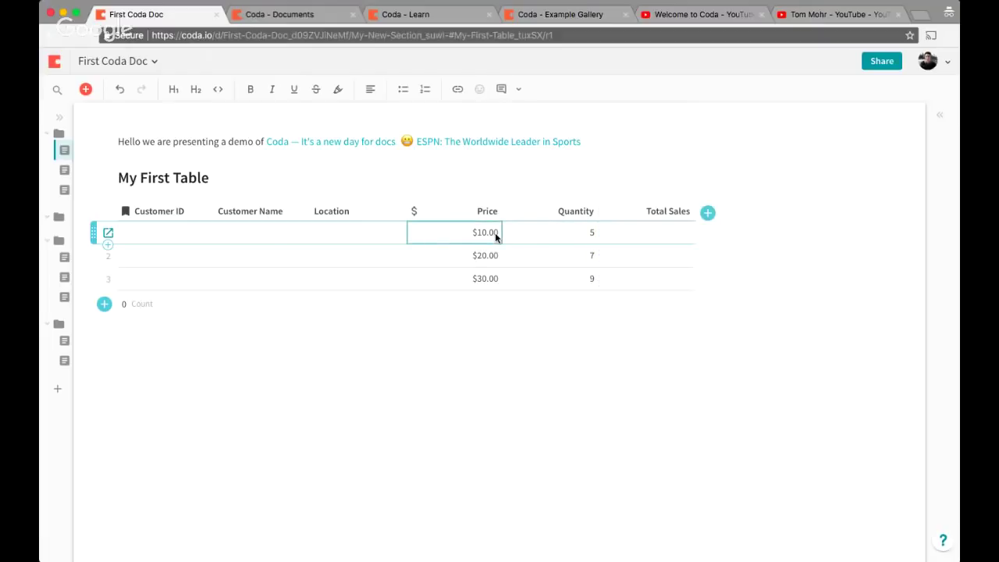
{"action": "left_click", "coordinate": [653, 237]}
{"action": "type", "text": "="}
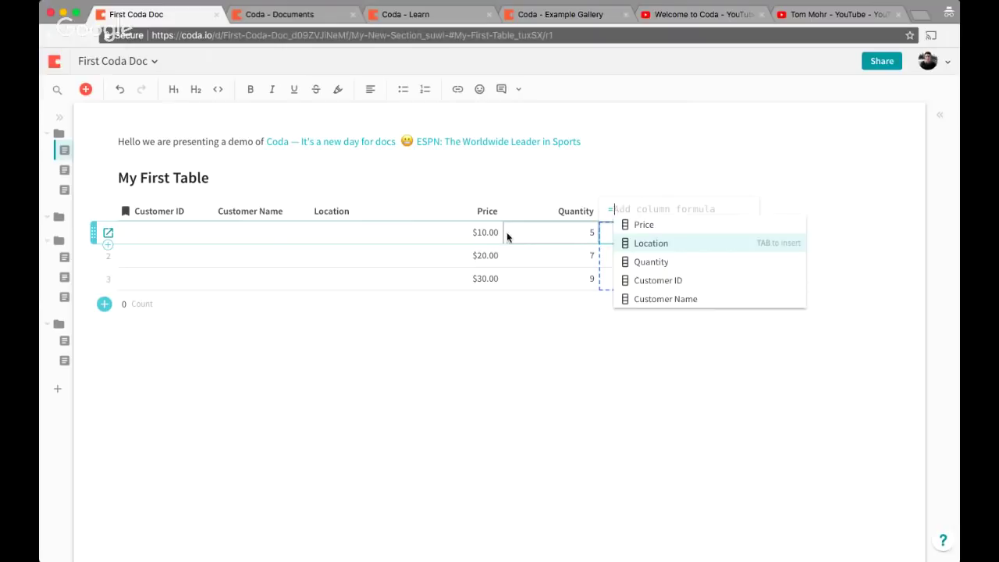
{"action": "left_click", "coordinate": [488, 234]}
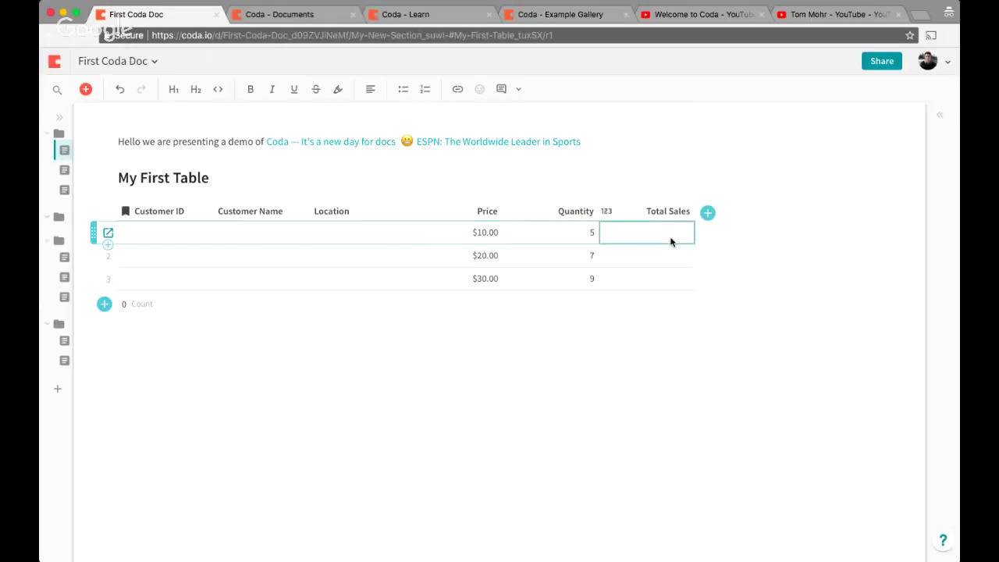
Give the Total Sales column the formula =price*quantity and check that it applies to the first and second rows.
{"action": "type", "text": "="}
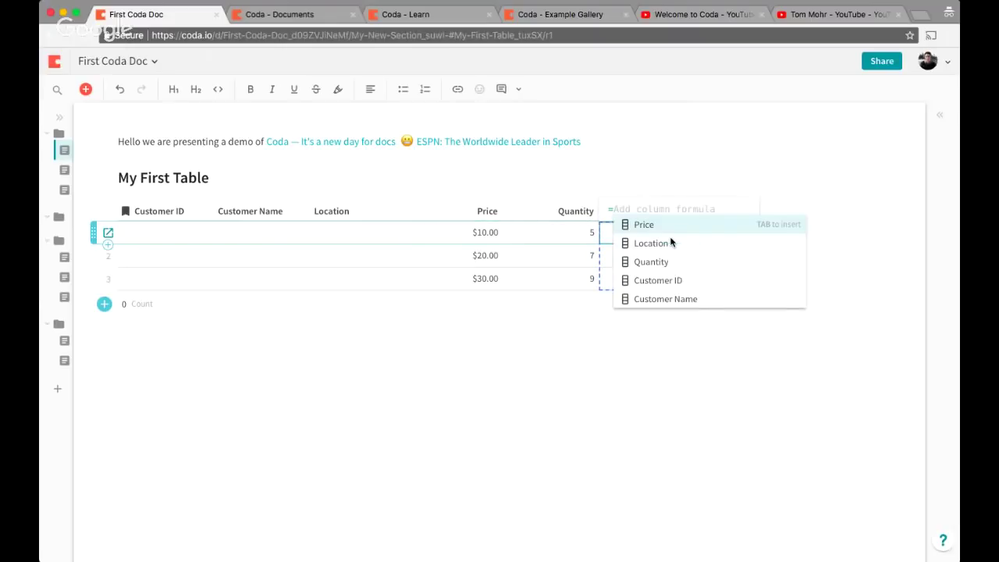
{"action": "type", "text": "price"}
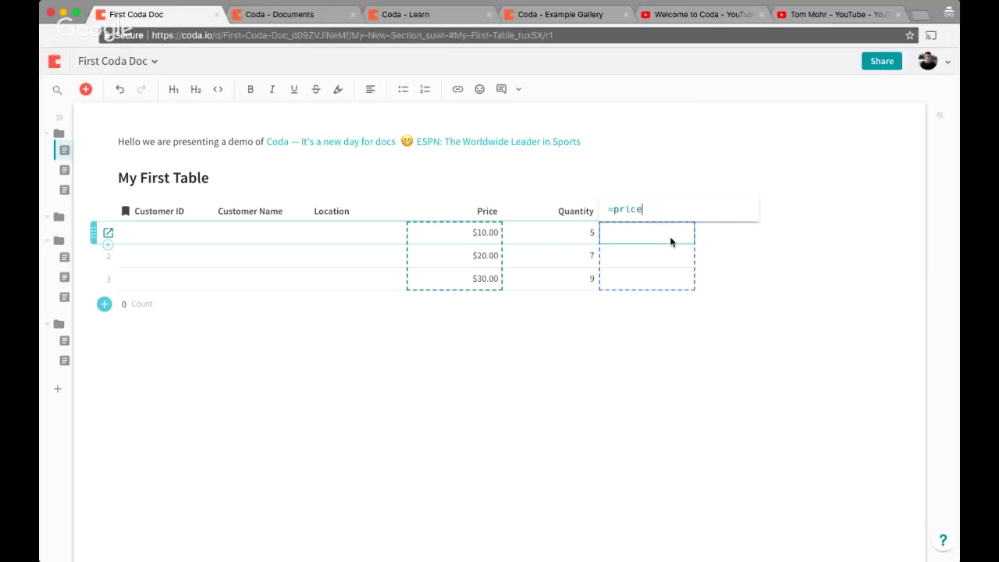
{"action": "type", "text": "*quantity"}
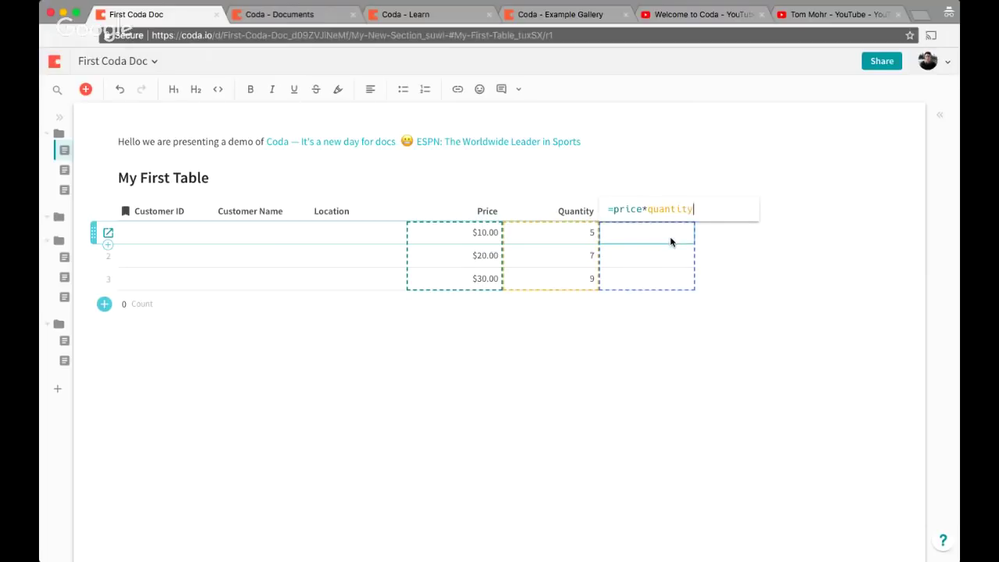
{"action": "key", "text": "Return"}
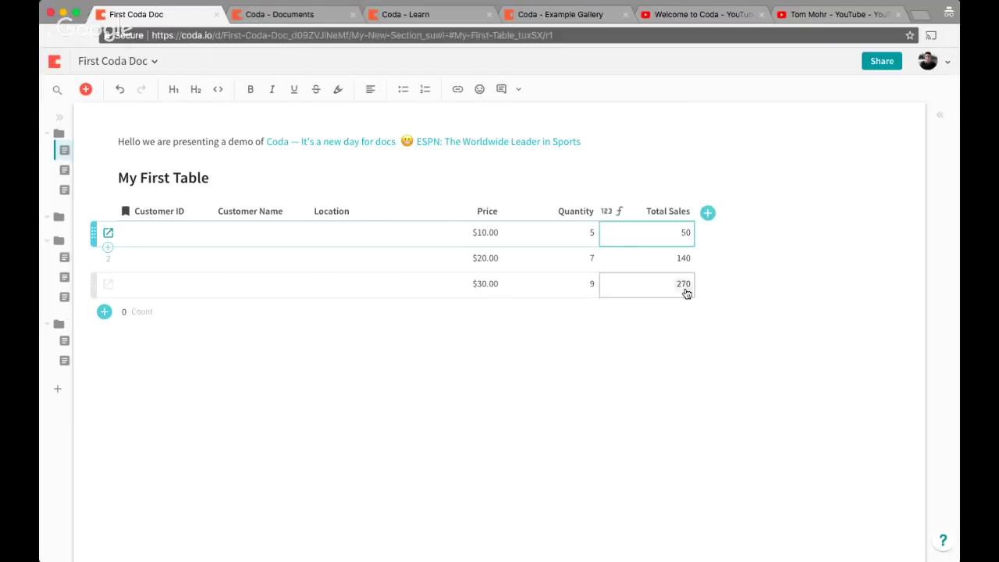
{"action": "mouse_move", "coordinate": [672, 233]}
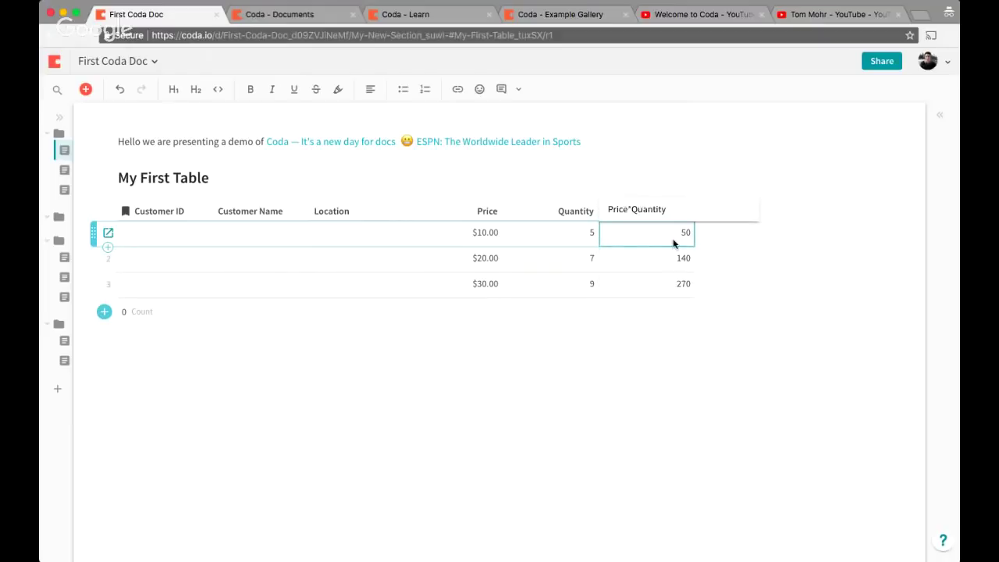
{"action": "left_click", "coordinate": [664, 259]}
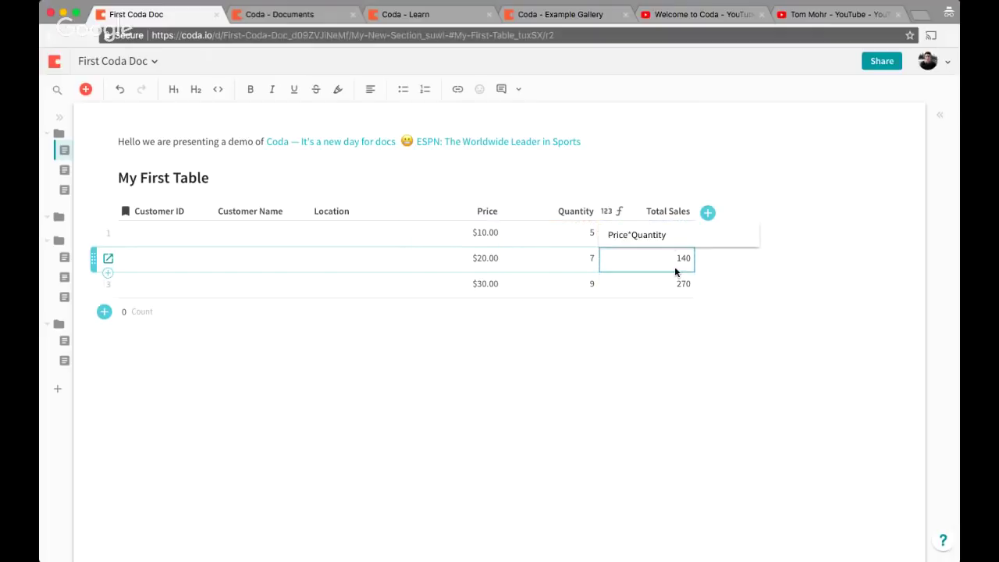
Switch to the Excel workbook and enter the headers Price, Quantity and Total Sales in cells E22 to G22, below the existing data.
{"action": "mouse_move", "coordinate": [611, 259]}
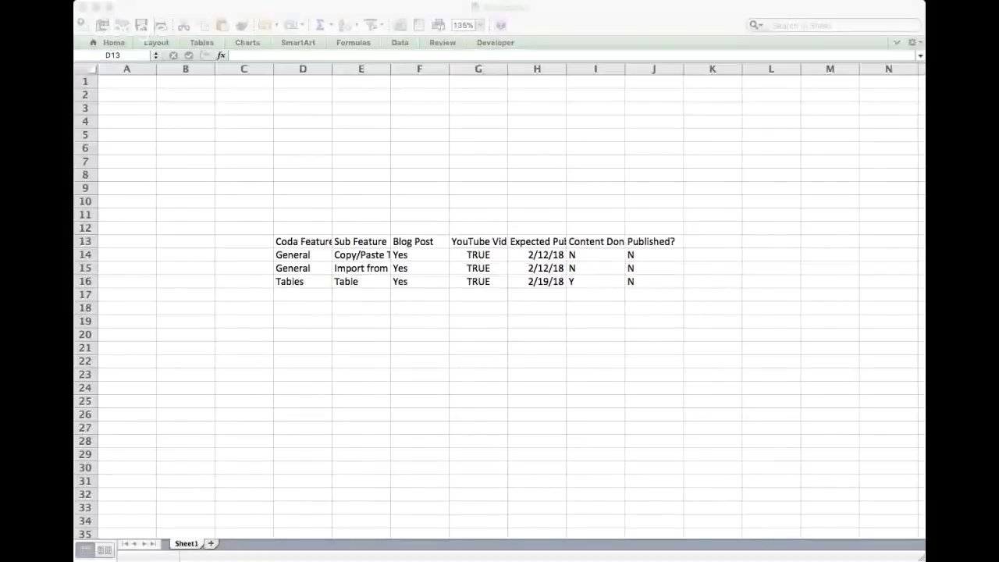
{"action": "left_click", "coordinate": [303, 348]}
{"action": "key", "text": "Down"}
{"action": "key", "text": "Down"}
{"action": "key", "text": "Down"}
{"action": "key", "text": "Down"}
{"action": "key", "text": "Down"}
{"action": "key", "text": "Down"}
{"action": "key", "text": "Down"}
{"action": "key", "text": "Down"}
{"action": "key", "text": "Down"}
{"action": "key", "text": "Down"}
{"action": "key", "text": "Down"}
{"action": "key", "text": "Down"}
{"action": "key", "text": "Down"}
{"action": "key", "text": "Down"}
{"action": "key", "text": "Down"}
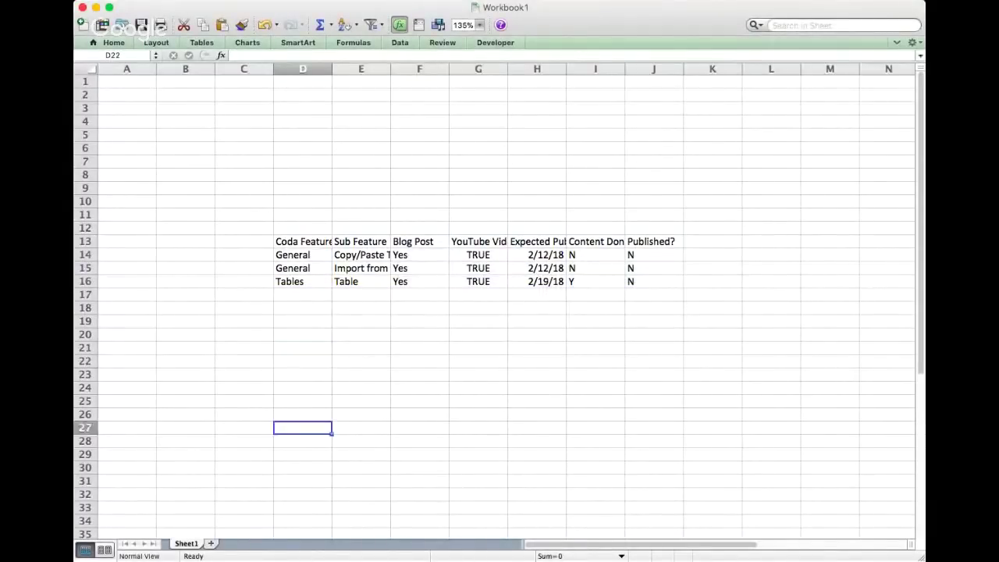
{"action": "left_click", "coordinate": [361, 334]}
{"action": "key", "text": "Up"}
{"action": "key", "text": "Up"}
{"action": "key", "text": "Down"}
{"action": "type", "text": "Price"}
{"action": "key", "text": "Tab"}
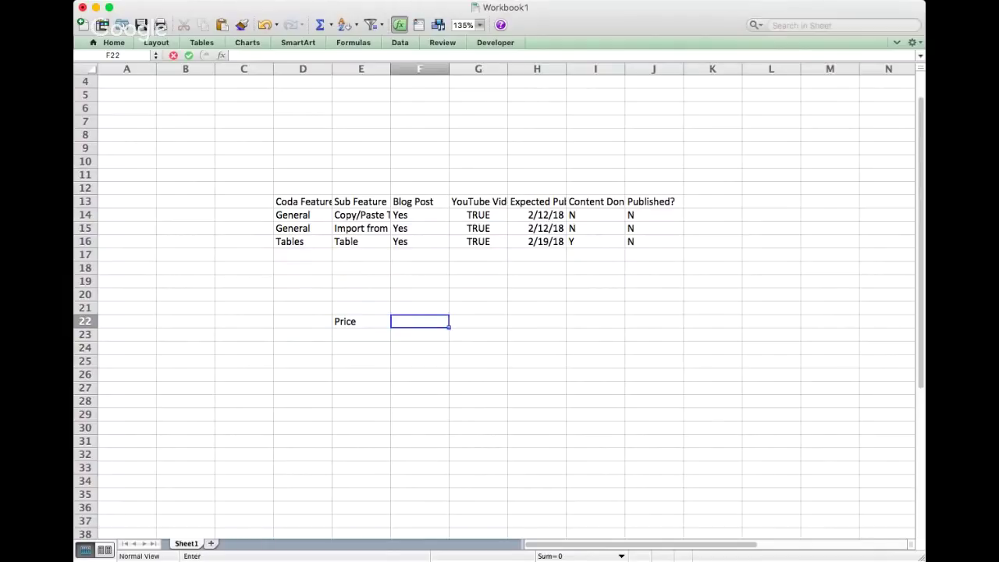
{"action": "type", "text": "Quantity"}
{"action": "key", "text": "Tab"}
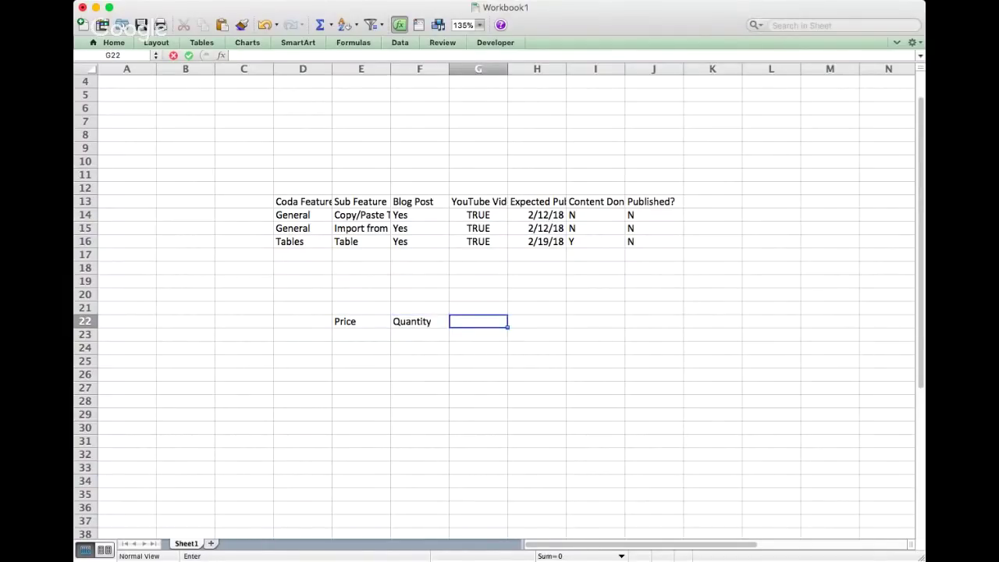
{"action": "type", "text": "Total Sales"}
{"action": "key", "text": "Left"}
{"action": "key", "text": "Left"}
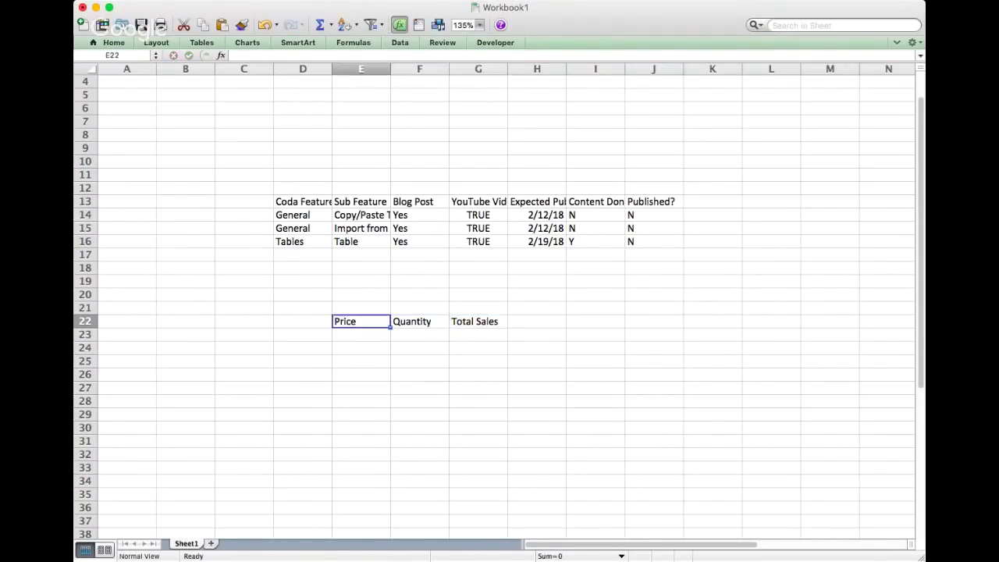
Enter the prices 10, 20 and 30 under the Price header in cells E23 to E25.
{"action": "key", "text": "Down"}
{"action": "type", "text": "10"}
{"action": "key", "text": "Return"}
{"action": "type", "text": "20"}
{"action": "key", "text": "Return"}
{"action": "key", "text": "Return"}
{"action": "type", "text": "30"}
{"action": "key", "text": "Right"}
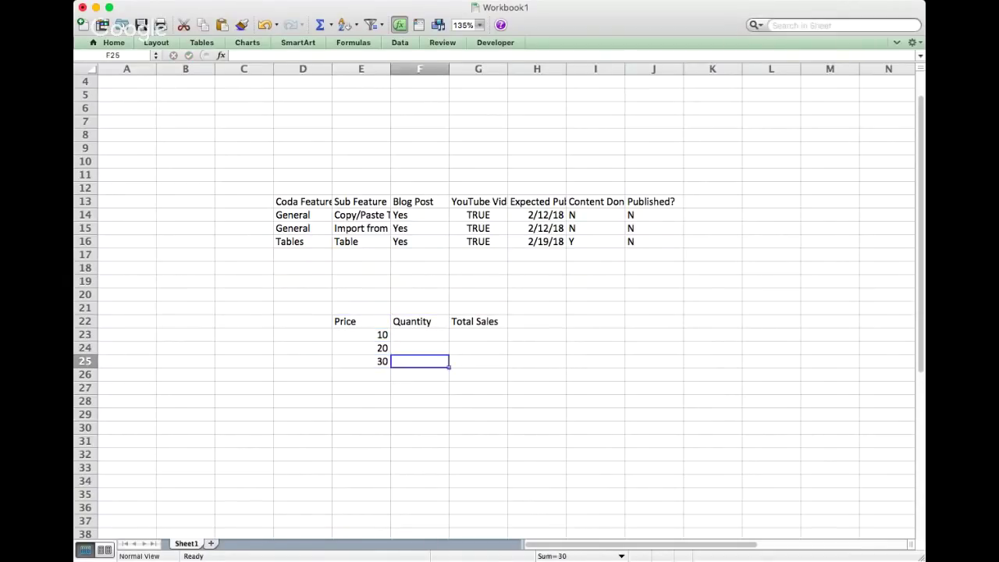
Fill the three cells under the Quantity header, F23 to F25, with 5, 7 and 9.
{"action": "key", "text": "Up"}
{"action": "key", "text": "Up"}
{"action": "type", "text": "5"}
{"action": "key", "text": "Return"}
{"action": "type", "text": "7"}
{"action": "key", "text": "Return"}
{"action": "type", "text": "9"}
{"action": "key", "text": "Return"}
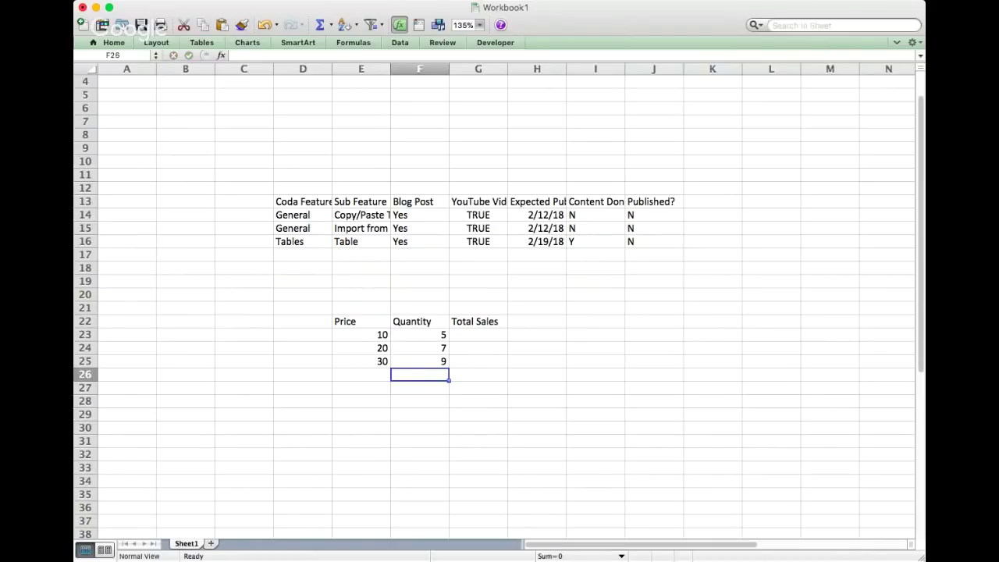
Enter a formula in cell G23 under Total Sales that multiplies the first row's quantity F23 by its price E23.
{"action": "scroll", "coordinate": [494, 301], "scroll_direction": "up", "scroll_amount": 6}
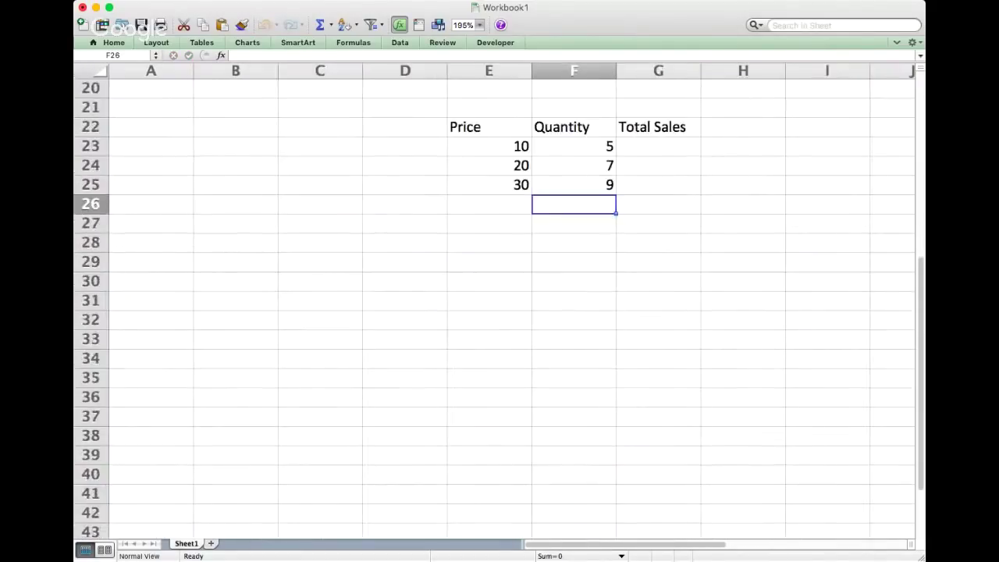
{"action": "scroll", "coordinate": [494, 301], "scroll_direction": "right", "scroll_amount": 3}
{"action": "scroll", "coordinate": [494, 300], "scroll_direction": "up", "scroll_amount": 2}
{"action": "scroll", "coordinate": [495, 300], "scroll_direction": "left", "scroll_amount": 3}
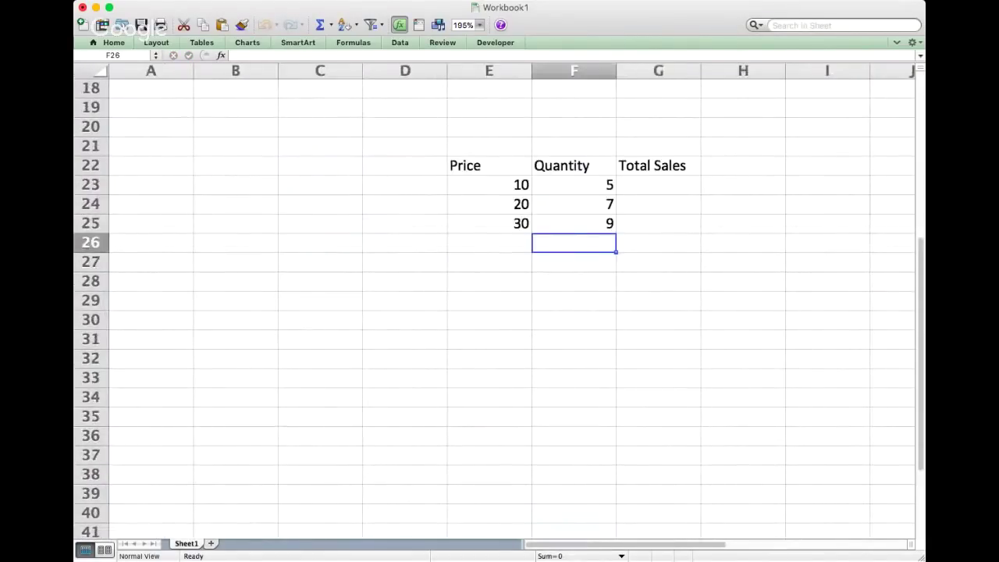
{"action": "key", "text": "Right"}
{"action": "key", "text": "Right"}
{"action": "key", "text": "Up"}
{"action": "key", "text": "Up"}
{"action": "scroll", "coordinate": [494, 301], "scroll_direction": "up", "scroll_amount": 3}
{"action": "key", "text": "Right"}
{"action": "key", "text": "Right"}
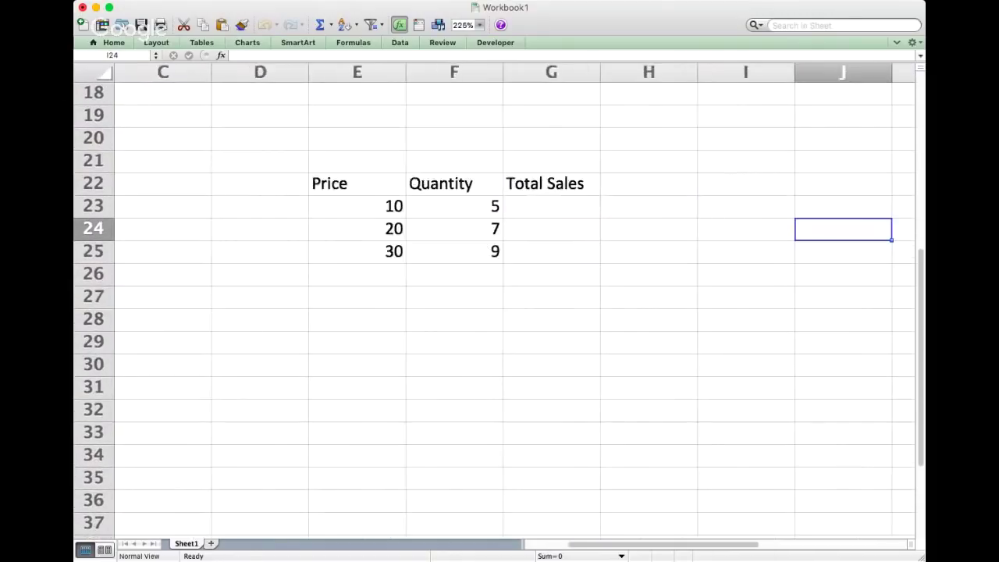
{"action": "scroll", "coordinate": [500, 301], "scroll_direction": "right", "scroll_amount": 1}
{"action": "key", "text": "Left"}
{"action": "key", "text": "Left"}
{"action": "key", "text": "Left"}
{"action": "key", "text": "Up"}
{"action": "type", "text": "="}
{"action": "key", "text": "Left"}
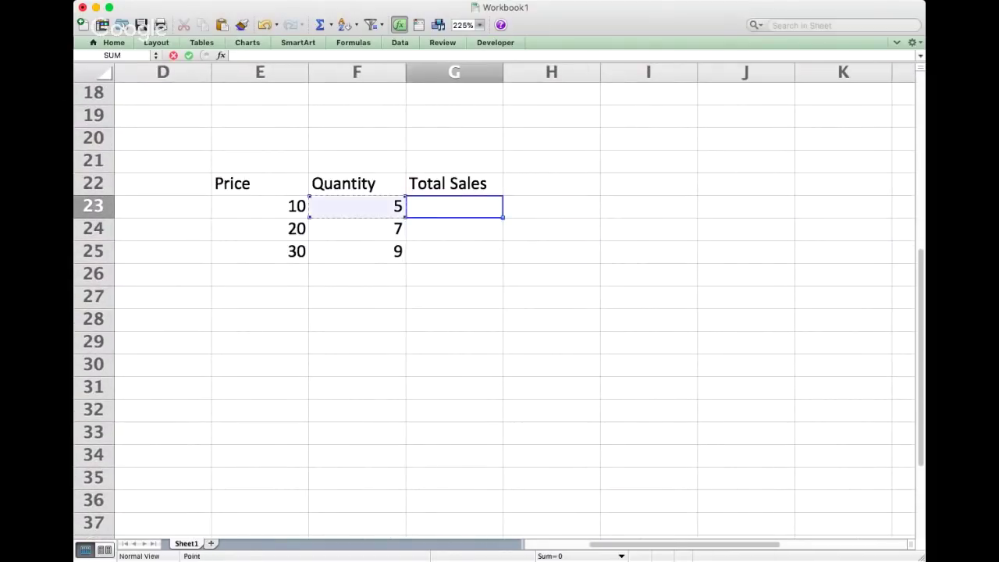
{"action": "type", "text": "*"}
{"action": "key", "text": "Left"}
{"action": "key", "text": "Return"}
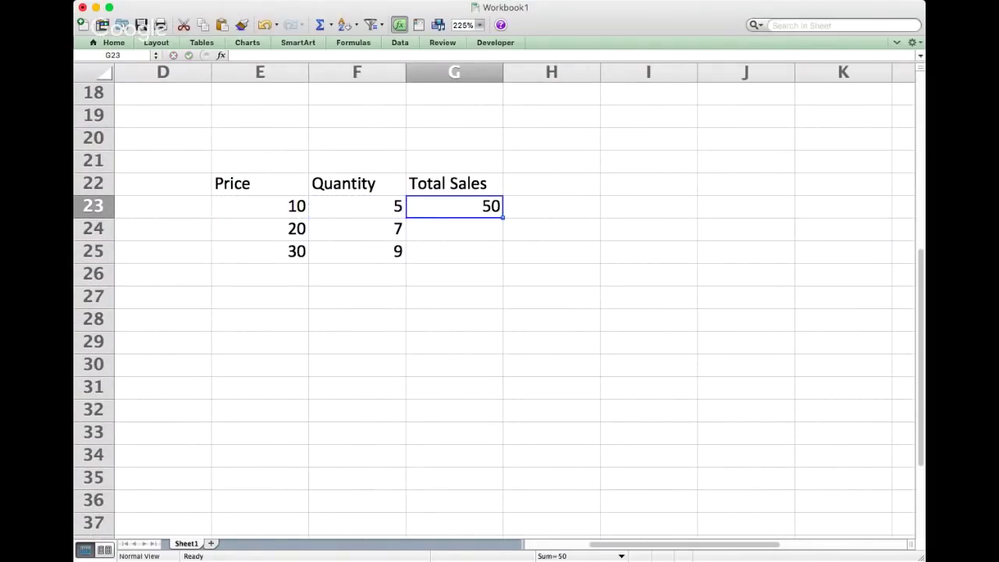
Select the three price values in cells E23 to E25.
{"action": "key", "text": "Left"}
{"action": "key", "text": "Left"}
{"action": "key", "text": "shift+Down"}
{"action": "key", "text": "shift+Down"}
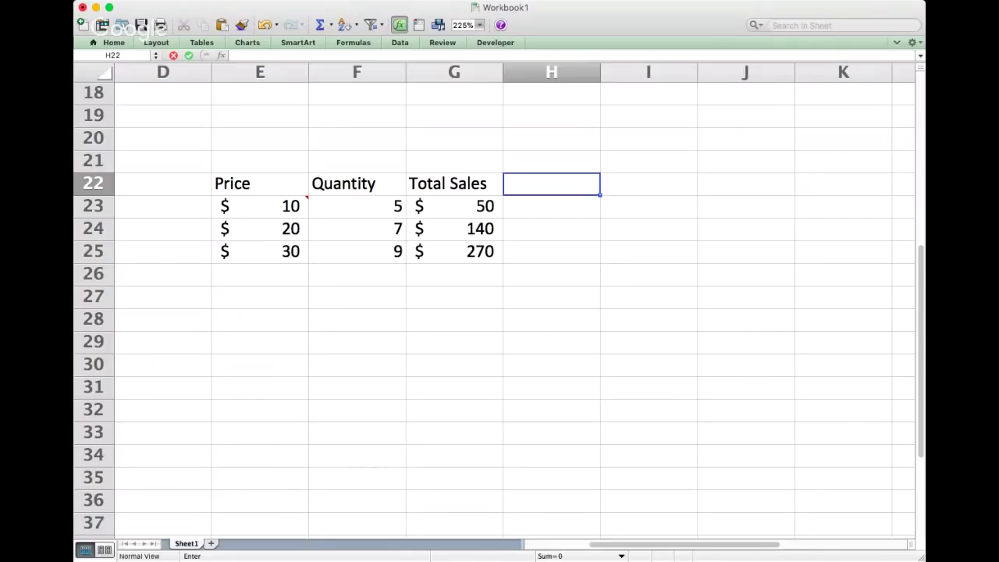
Add a Date header in H22, next to Total Sales, and enter the date 12-Feb in H23.
{"action": "type", "text": "Date"}
{"action": "key", "text": "Return"}
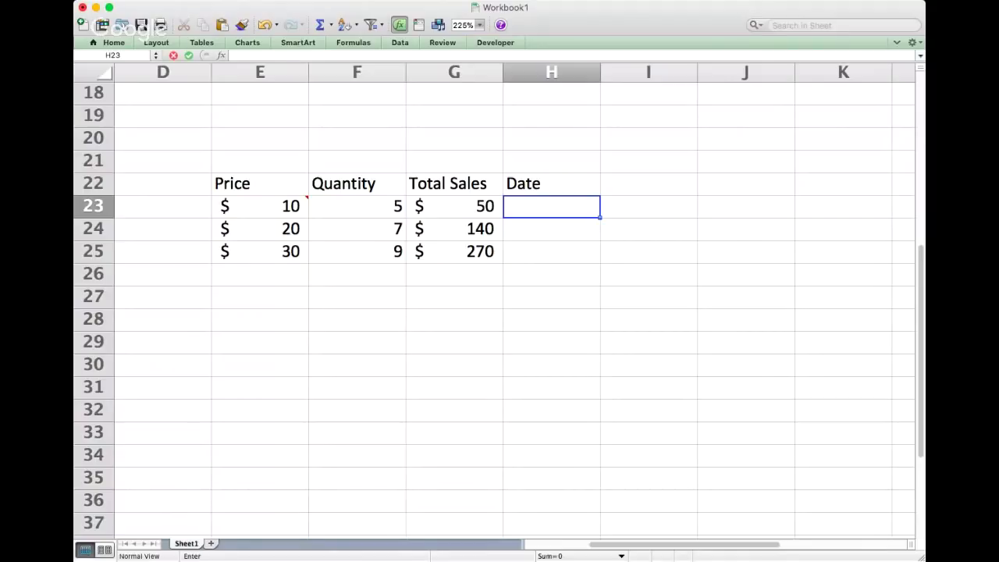
{"action": "key", "text": "ctrl+semicolon"}
{"action": "key", "text": "Return"}
Enter a formula in H24 that adds 7 to the date in the cell above it.
{"action": "type", "text": "="}
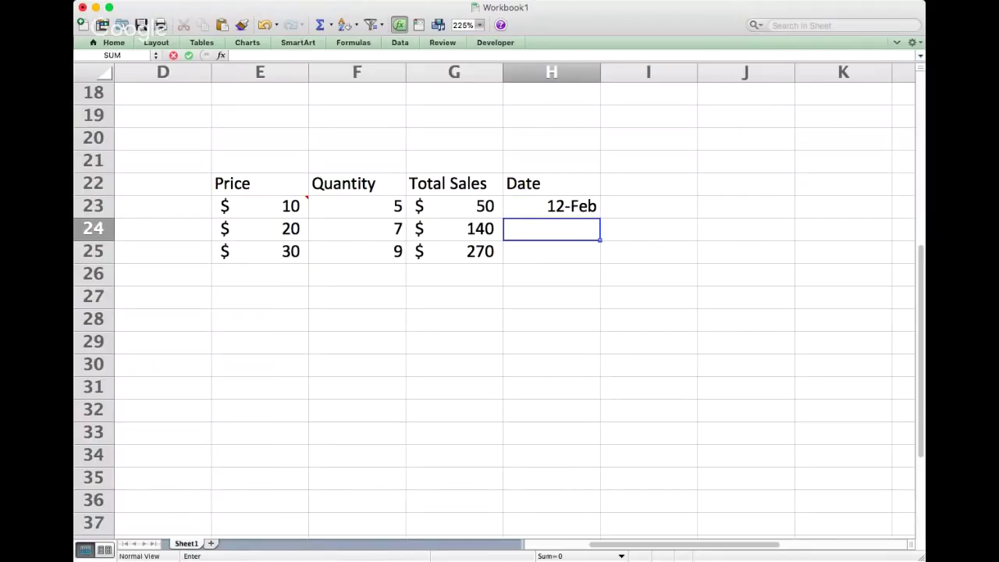
{"action": "key", "text": "Up"}
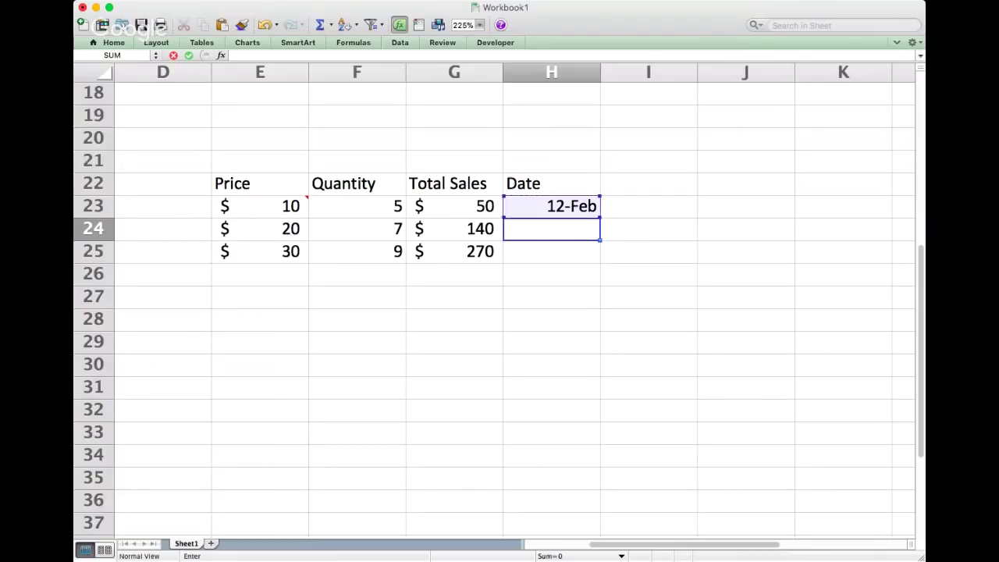
{"action": "type", "text": "+7"}
{"action": "key", "text": "ctrl+Return"}
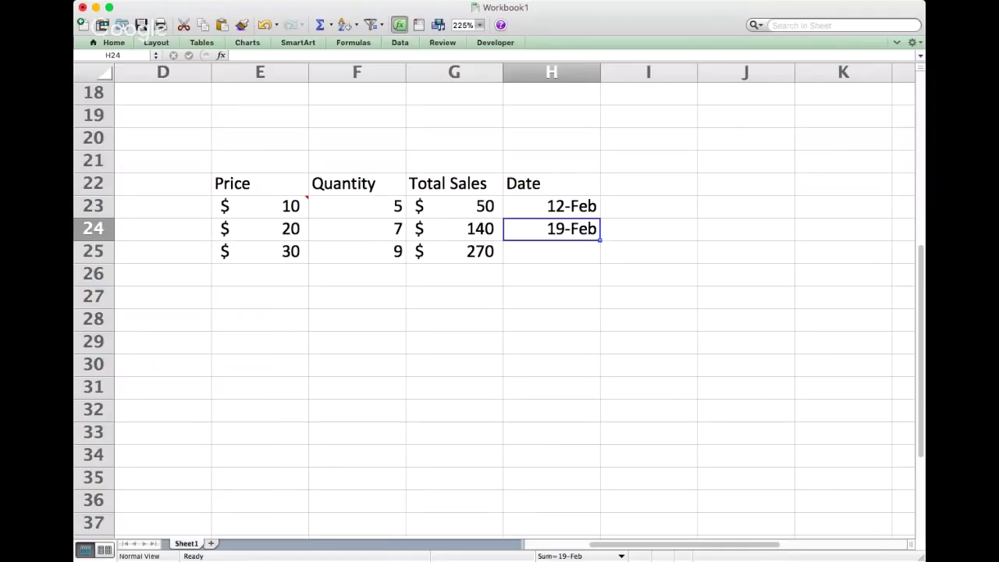
Switch back to the browser with the Coda doc and open Google Sheets in a new tab.
{"action": "key", "text": "super+Tab"}
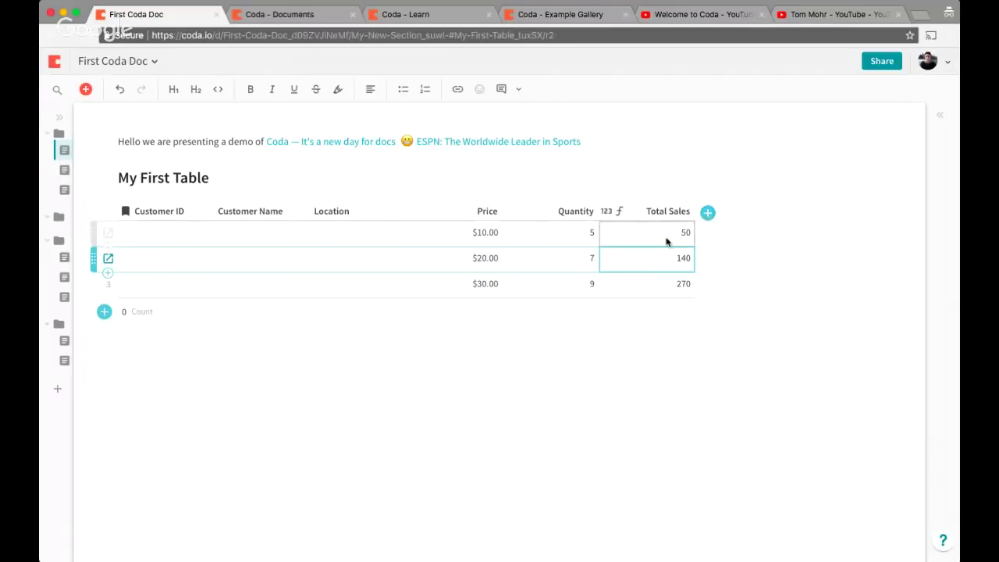
{"action": "key", "text": "super+t"}
{"action": "type", "text": "sheets.google."}
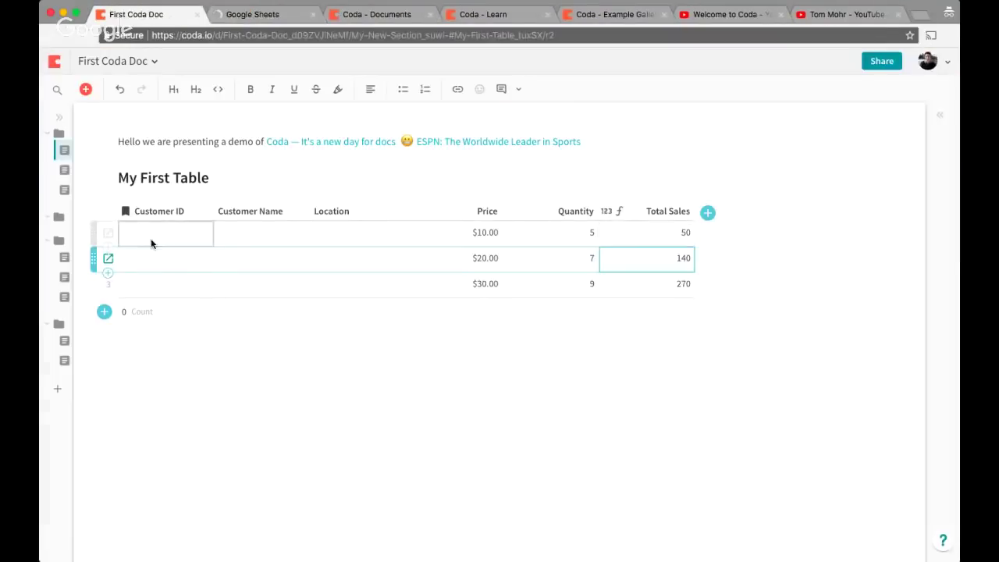
Add two blank rows to the end of My First Table in the Coda doc.
{"action": "left_click", "coordinate": [105, 311]}
{"action": "left_click", "coordinate": [108, 343]}
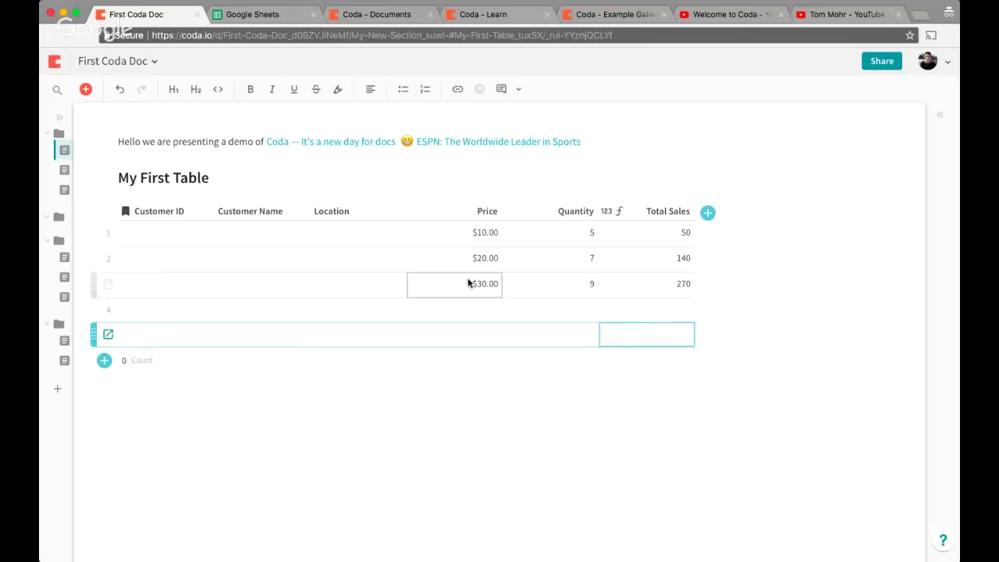
Switch to the untitled Google Sheets spreadsheet and look over its blank columns, highlighting columns A through E.
{"action": "left_click", "coordinate": [258, 14]}
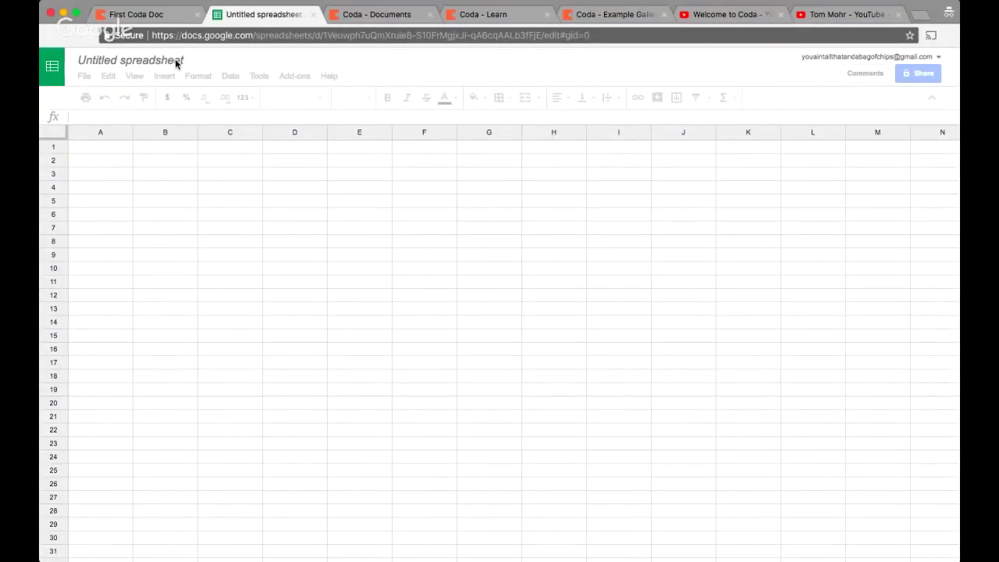
{"action": "left_click", "coordinate": [174, 60]}
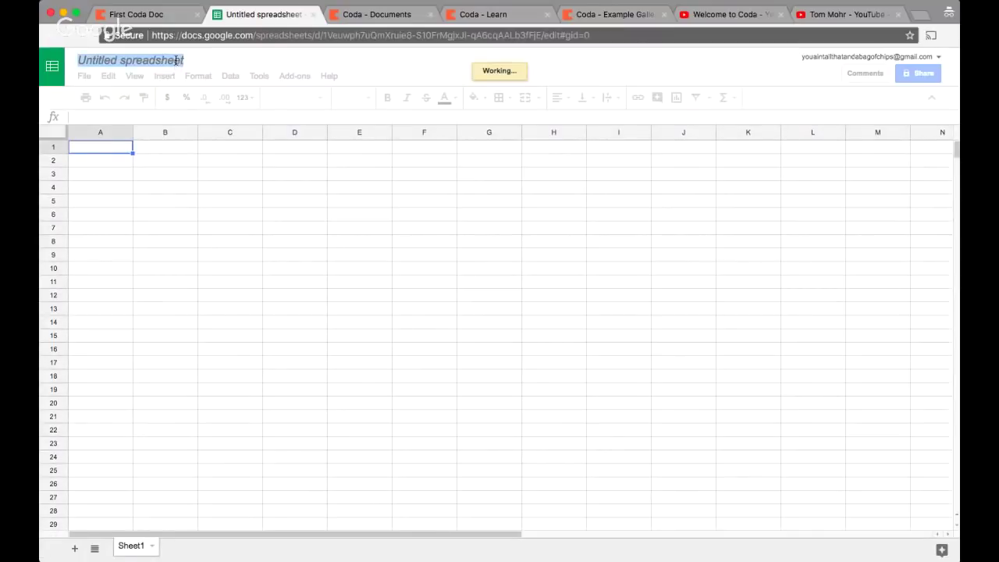
{"action": "left_click", "coordinate": [166, 216]}
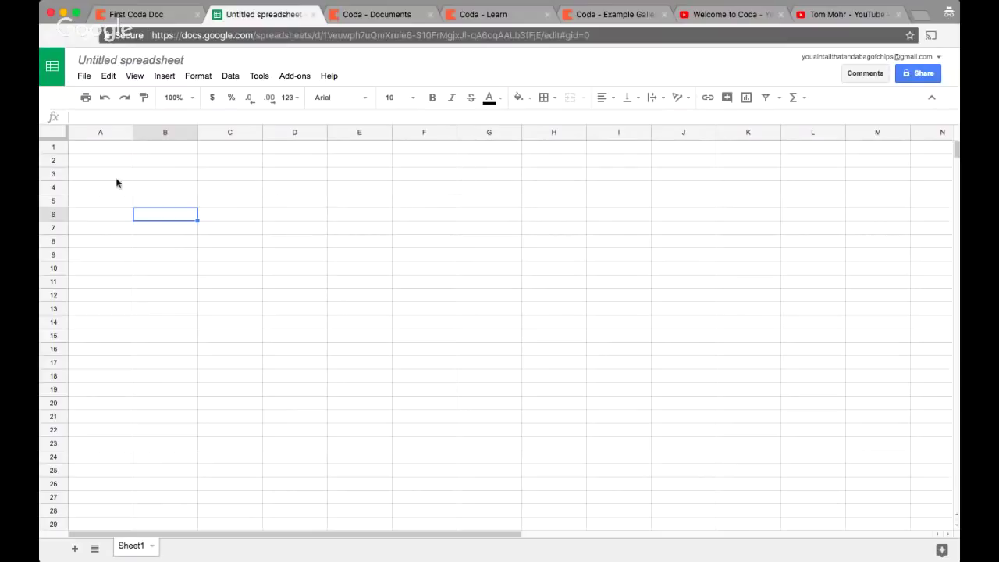
{"action": "left_click_drag", "start_coordinate": [99, 132], "coordinate": [332, 123]}
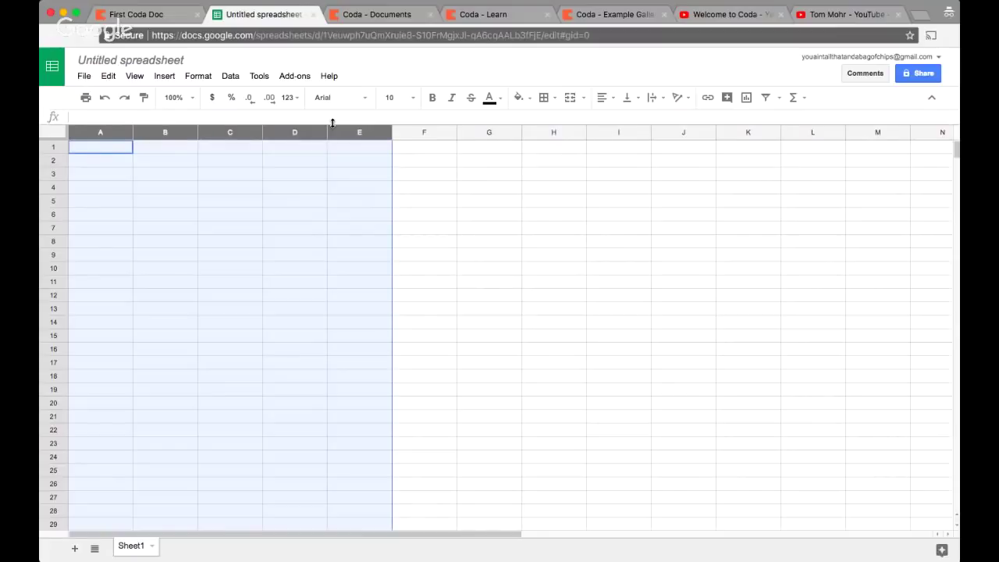
{"action": "left_click", "coordinate": [138, 336]}
Examine the full extent of the blank grid down to its last rows and across to its last column, returning to cell A1.
{"action": "scroll", "coordinate": [82, 390], "scroll_direction": "down", "scroll_amount": 5}
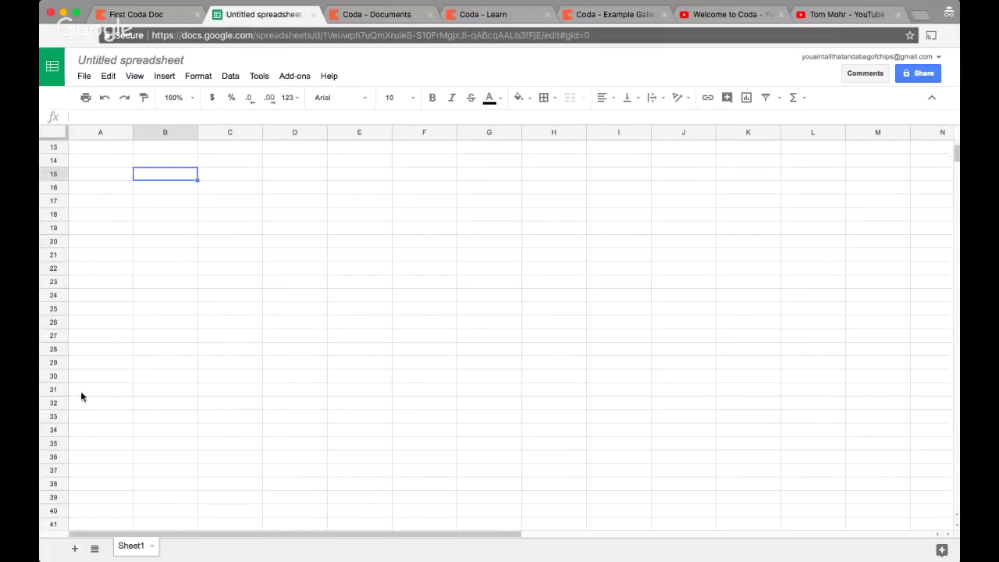
{"action": "scroll", "coordinate": [81, 396], "scroll_direction": "up", "scroll_amount": 5}
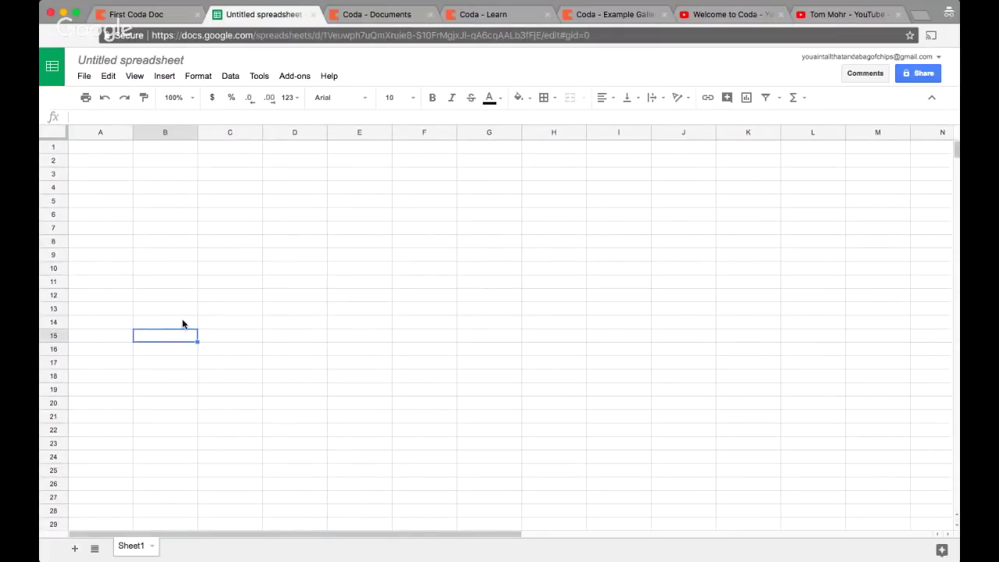
{"action": "scroll", "coordinate": [173, 326], "scroll_direction": "down", "scroll_amount": 20}
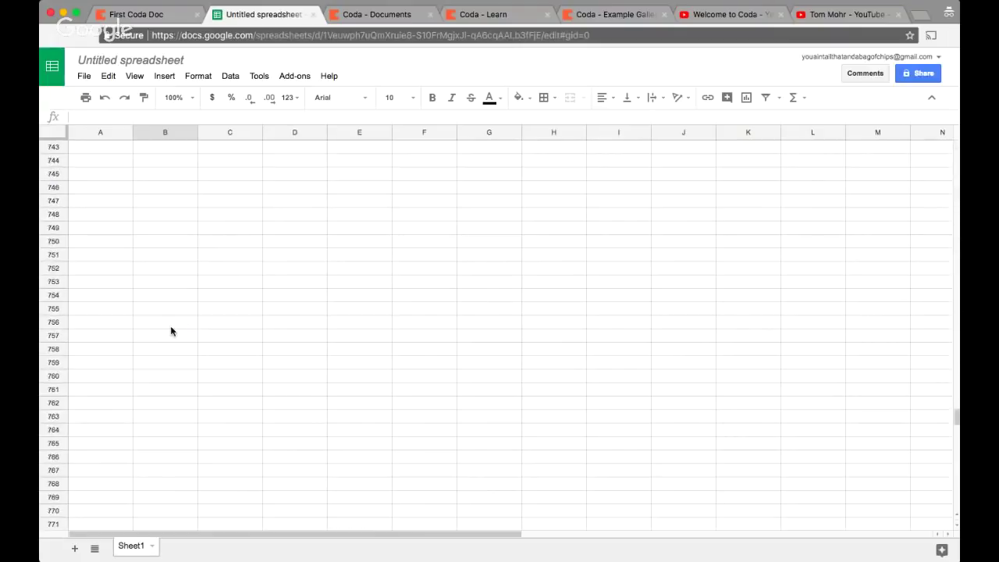
{"action": "scroll", "coordinate": [171, 331], "scroll_direction": "down", "scroll_amount": 20}
{"action": "left_click", "coordinate": [140, 472]}
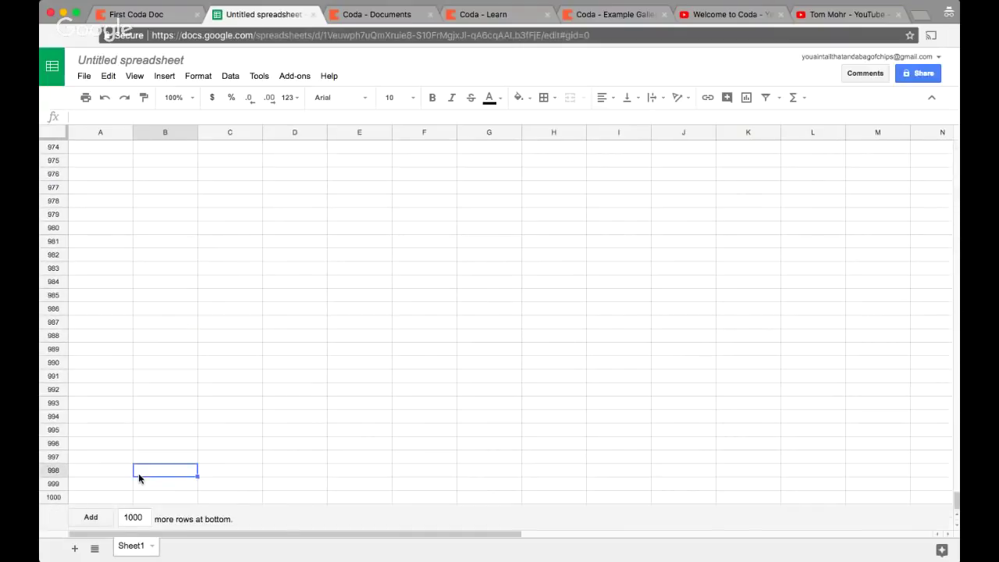
{"action": "key", "text": "super+Right"}
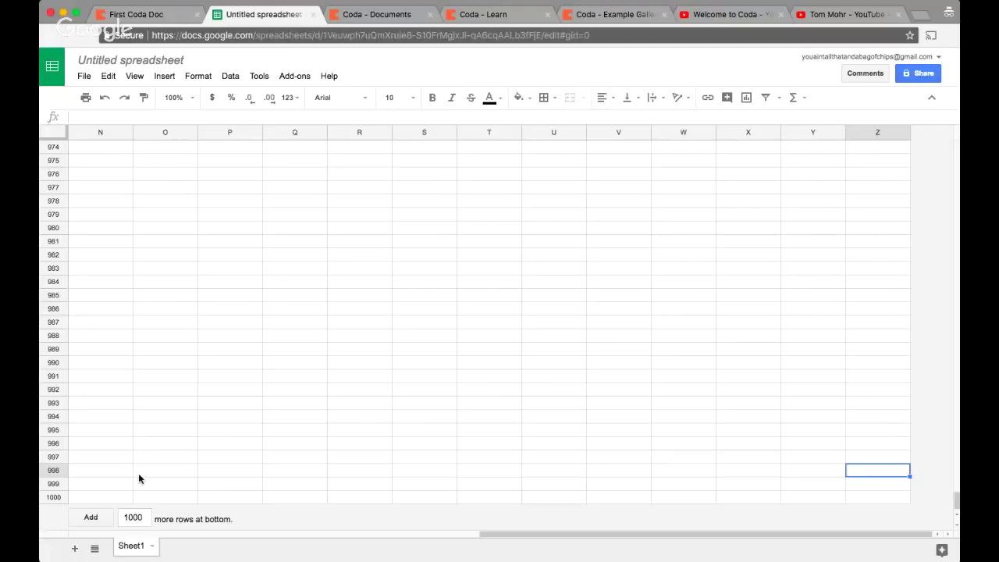
{"action": "key", "text": "super+Left"}
{"action": "key", "text": "super+Up"}
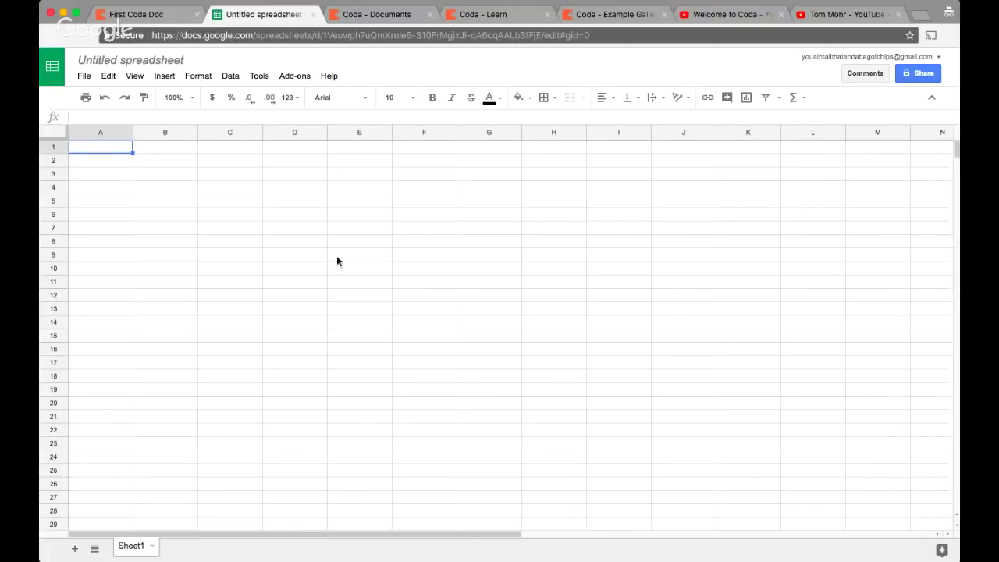
Delete columns E through Z from the blank spreadsheet.
{"action": "left_click", "coordinate": [355, 133]}
{"action": "key", "text": "shift+super+Right"}
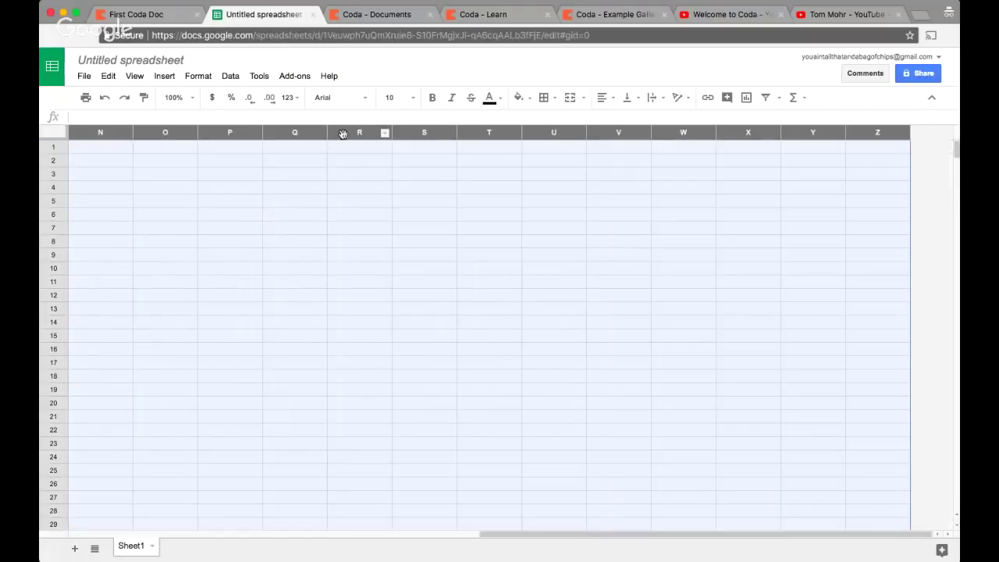
{"action": "right_click", "coordinate": [329, 133]}
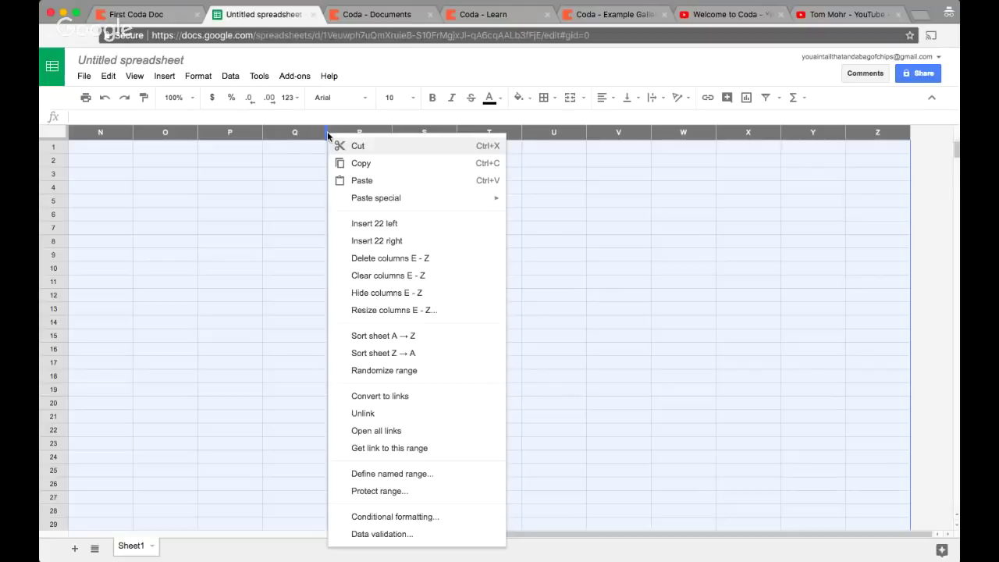
{"action": "left_click", "coordinate": [386, 258]}
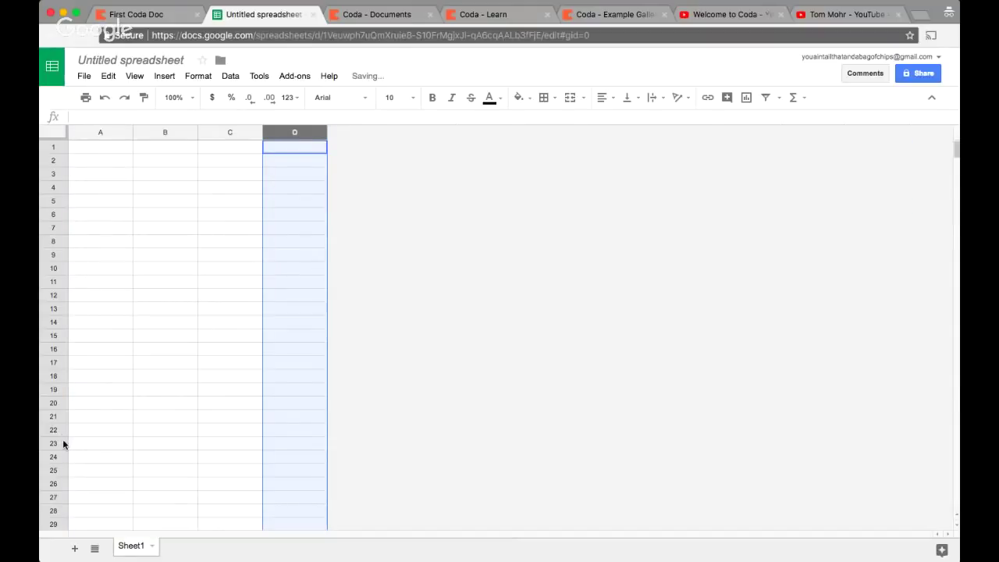
Delete rows 25 through 1000 from the blank spreadsheet.
{"action": "left_click", "coordinate": [57, 457]}
{"action": "key", "text": "shift+super+Down"}
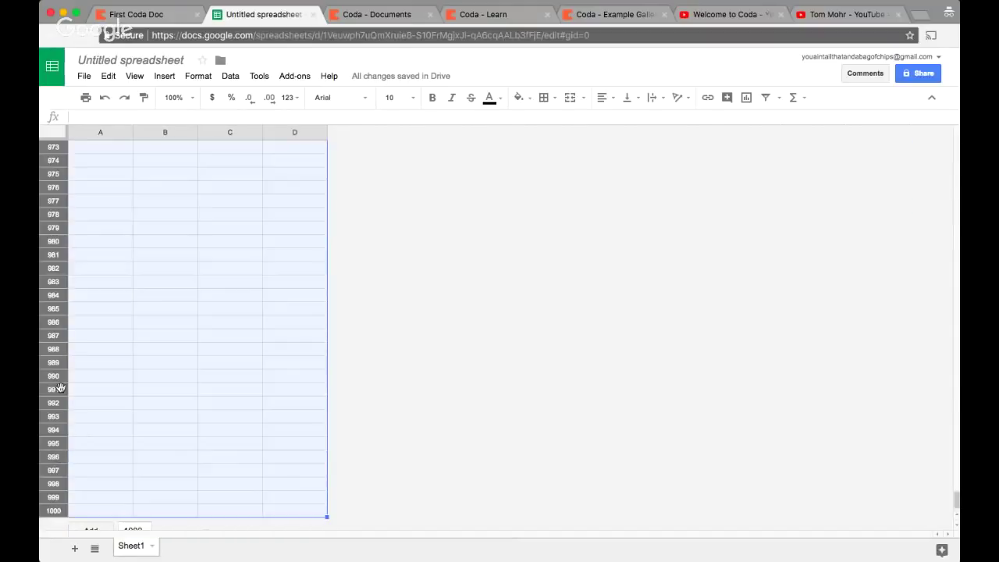
{"action": "right_click", "coordinate": [61, 388]}
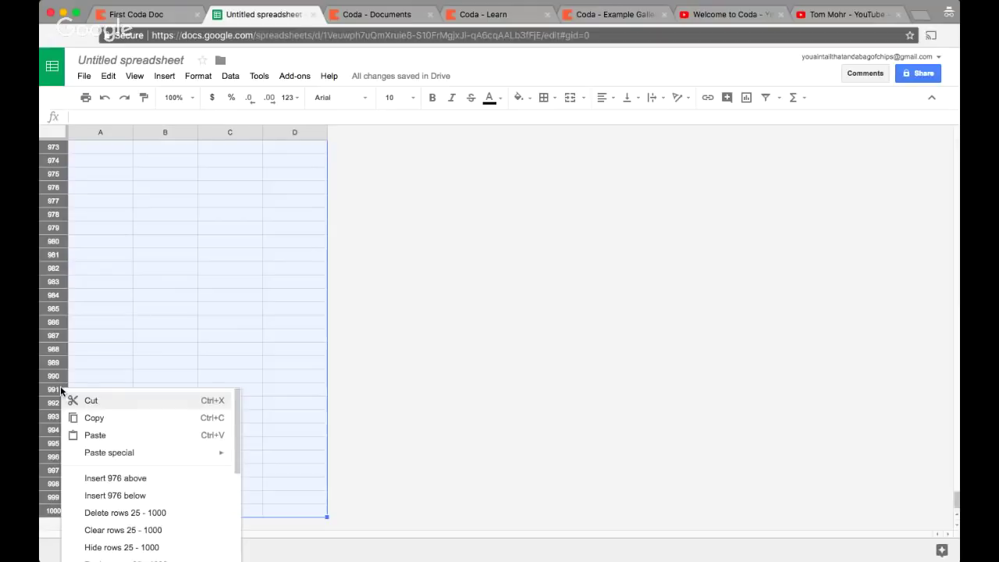
{"action": "left_click", "coordinate": [124, 513]}
{"action": "key", "text": "super+Up"}
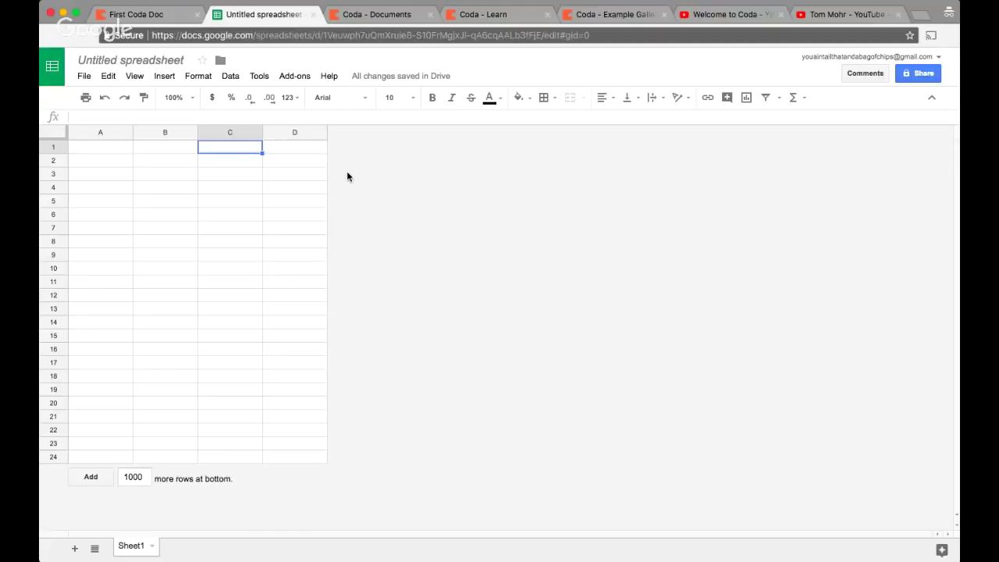
Enter the sample text "sdf" in cells A1 and A4 of the sheet.
{"action": "left_click_drag", "start_coordinate": [98, 148], "coordinate": [121, 409]}
{"action": "type", "text": "sdf"}
{"action": "key", "text": "Down"}
{"action": "key", "text": "Down"}
{"action": "key", "text": "Down"}
{"action": "type", "text": "sdf"}
Enter the sample text "sdf" in the scattered cells A10, C10 and B14.
{"action": "key", "text": "Down"}
{"action": "key", "text": "Down"}
{"action": "key", "text": "Down"}
{"action": "key", "text": "Down"}
{"action": "key", "text": "Down"}
{"action": "key", "text": "Down"}
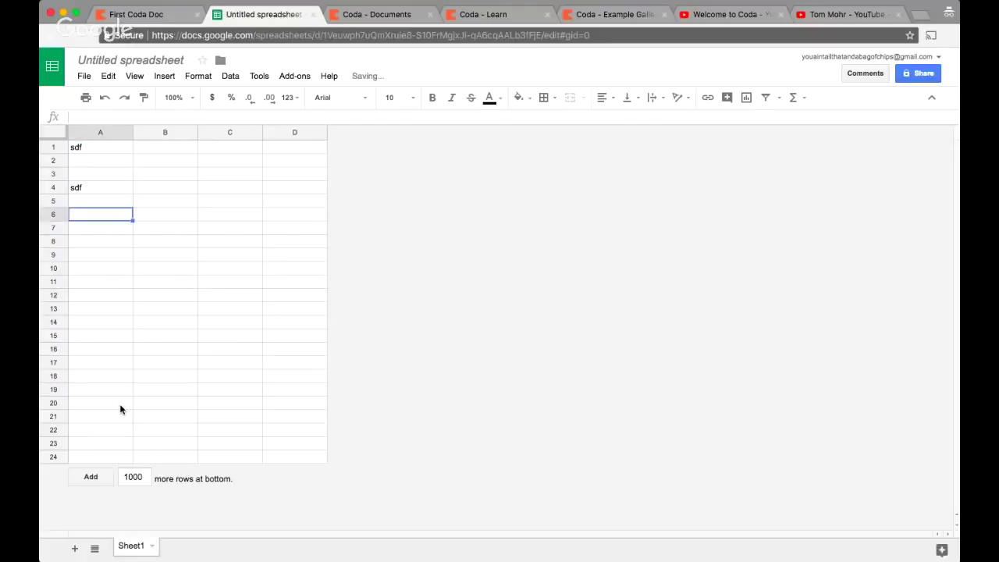
{"action": "type", "text": "sdf"}
{"action": "key", "text": "Tab"}
{"action": "key", "text": "Tab"}
{"action": "type", "text": "sdf"}
{"action": "key", "text": "Down"}
{"action": "key", "text": "Down"}
{"action": "key", "text": "Down"}
{"action": "key", "text": "Down"}
{"action": "key", "text": "Left"}
{"action": "type", "text": "sdf"}
{"action": "key", "text": "Left"}
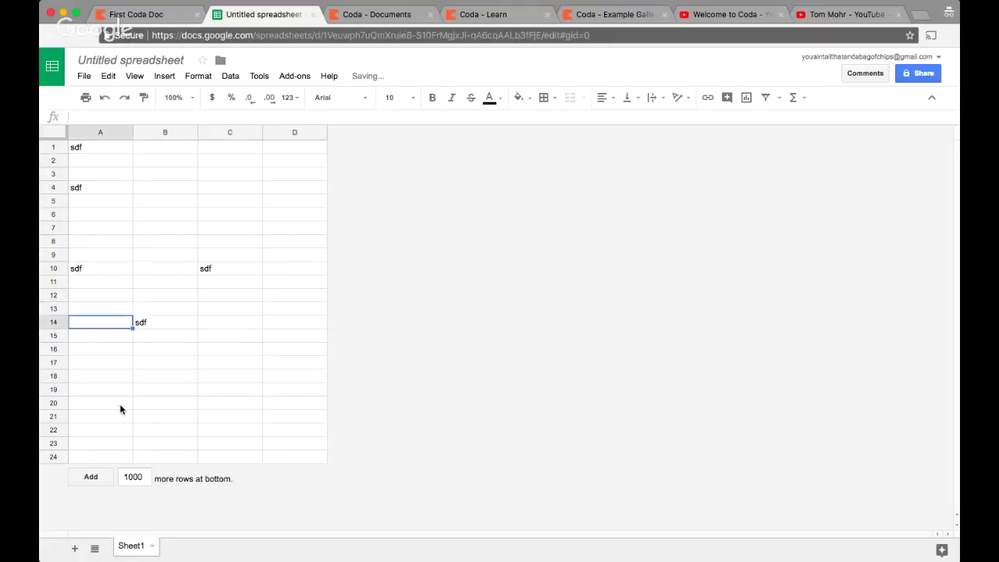
{"action": "key", "text": "Up"}
{"action": "key", "text": "Up"}
{"action": "key", "text": "Up"}
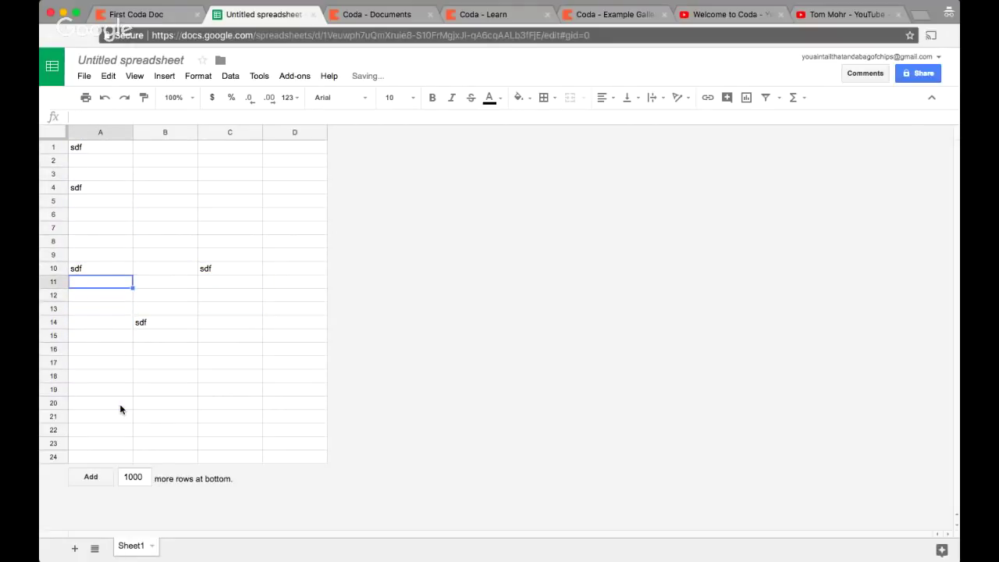
Switch to First Coda Doc and examine the columns and rows of My First Table.
{"action": "key", "text": "ctrl+shift+Tab"}
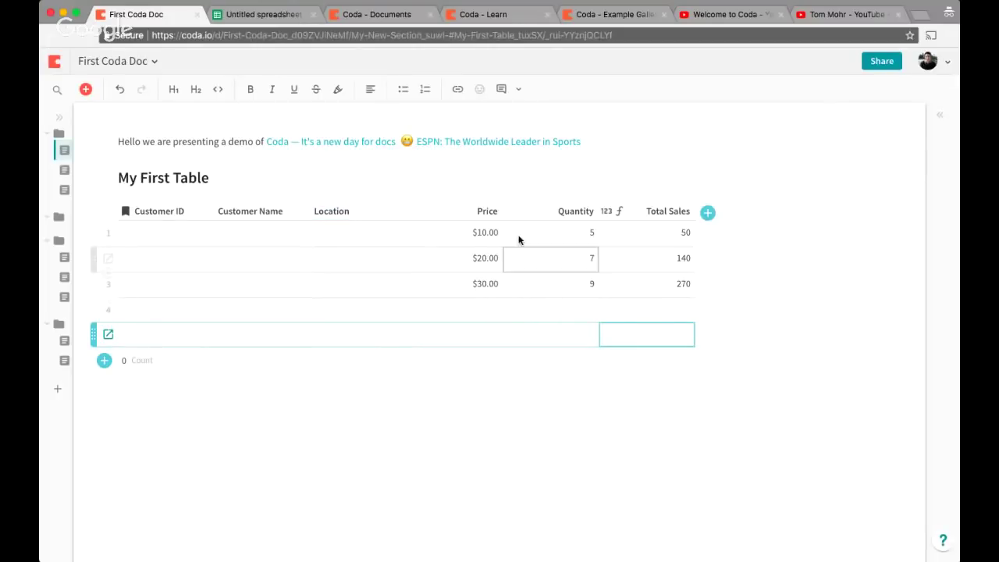
{"action": "left_click", "coordinate": [555, 209]}
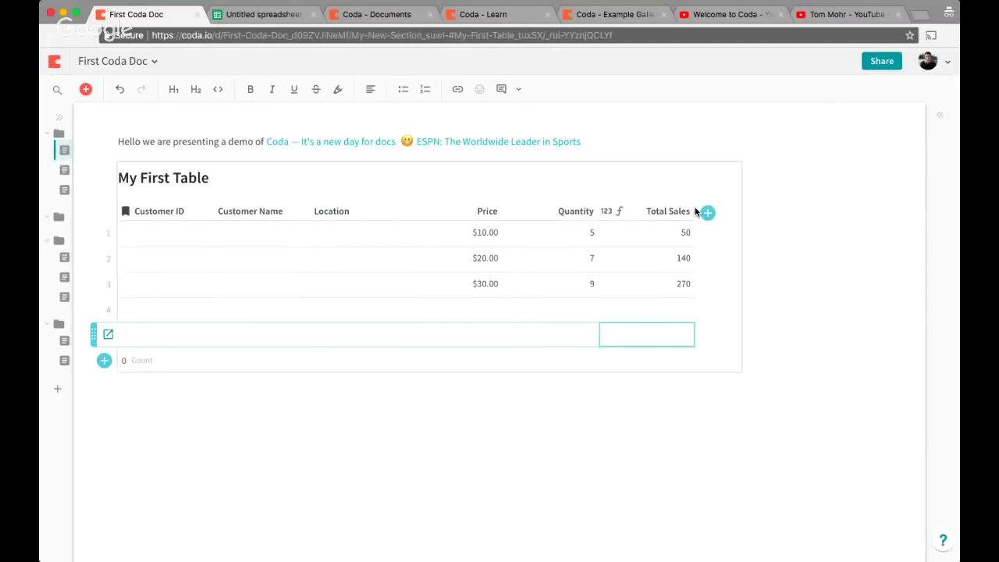
{"action": "mouse_move", "coordinate": [369, 364]}
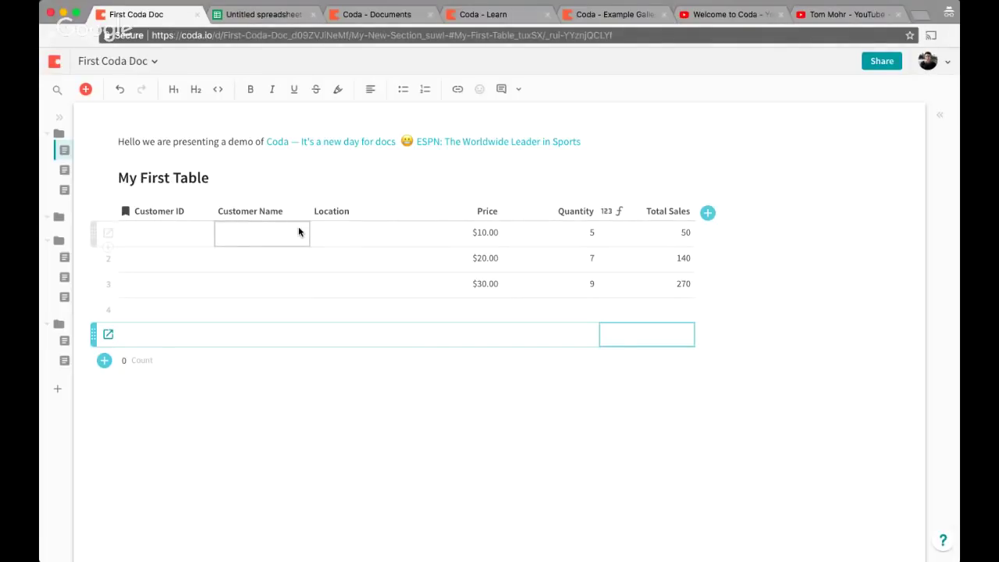
{"action": "left_click", "coordinate": [251, 252]}
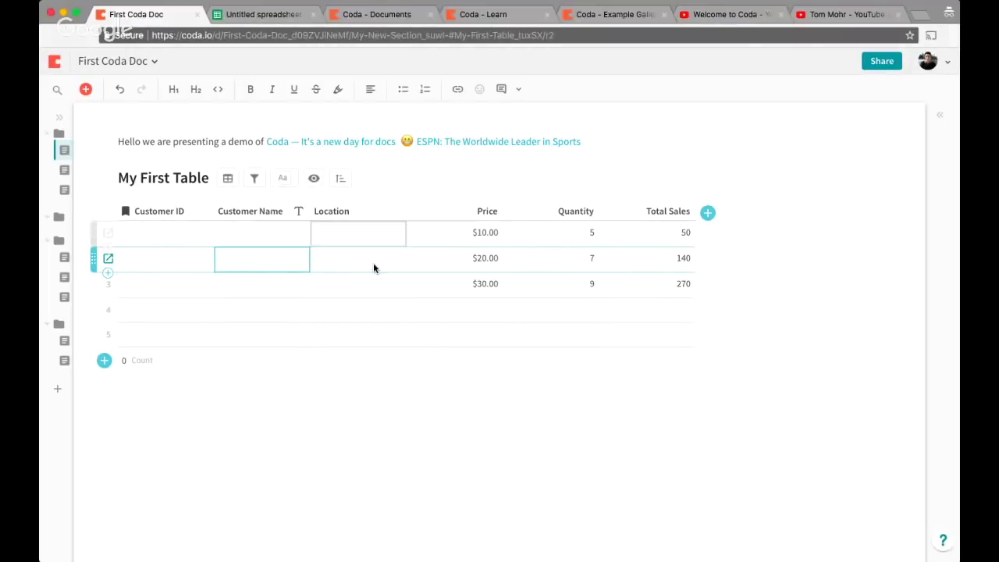
{"action": "left_click", "coordinate": [379, 332]}
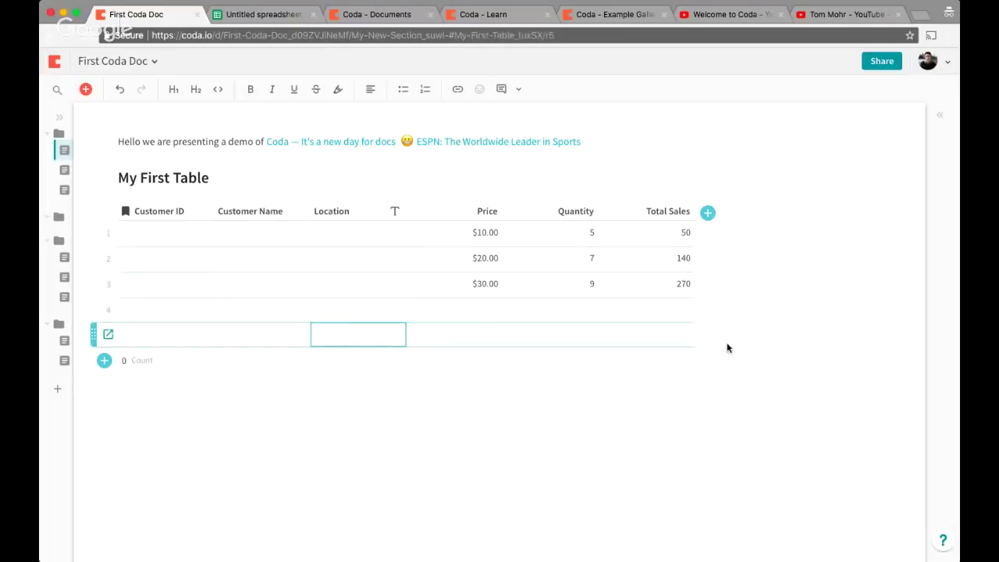
Delete My First Table from the Coda doc and close the untitled Google Sheets spreadsheet.
{"action": "left_click_drag", "start_coordinate": [751, 361], "coordinate": [360, 245]}
{"action": "key", "text": "BackSpace"}
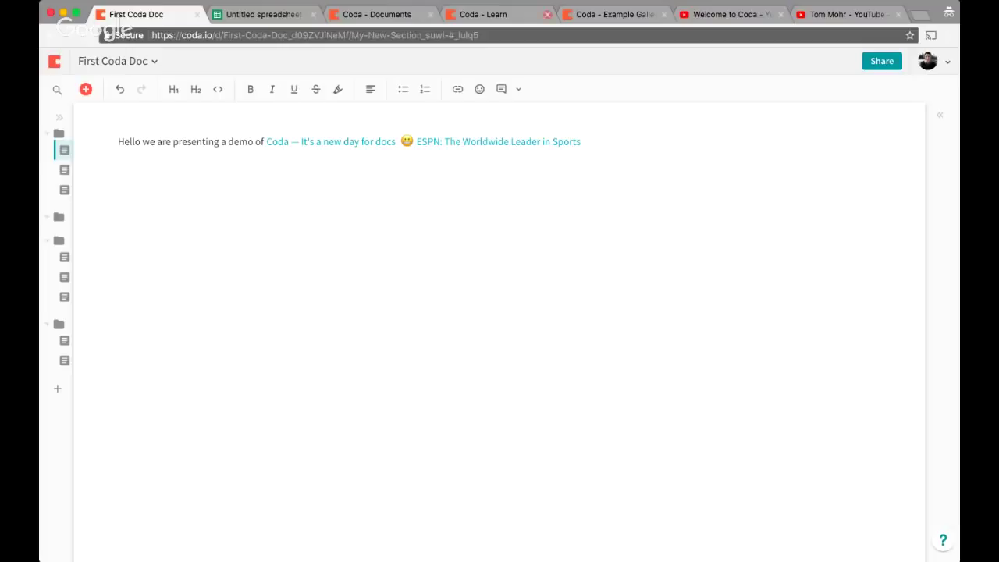
{"action": "left_click", "coordinate": [313, 15]}
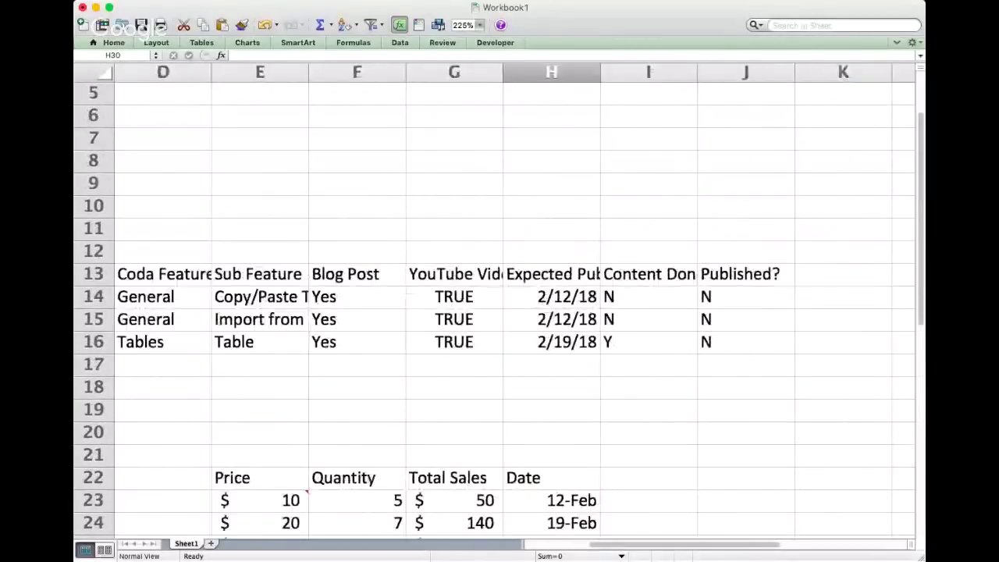
Switch to Workbook1 in Excel and clear the Price, Quantity, Total Sales and Date data in E22:H25.
{"action": "left_click", "coordinate": [551, 364]}
{"action": "scroll", "coordinate": [500, 312], "scroll_direction": "down", "scroll_amount": 1}
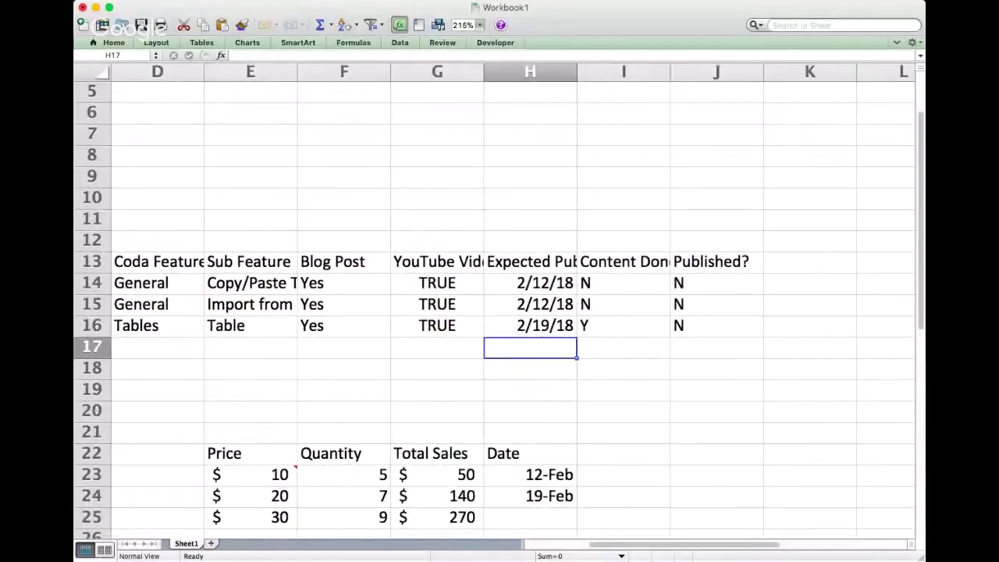
{"action": "left_click_drag", "start_coordinate": [249, 453], "coordinate": [530, 517]}
{"action": "key", "text": "Delete"}
Examine the free cell grid below the Coda Feature table, moving from A22 to K26.
{"action": "key", "text": "Home"}
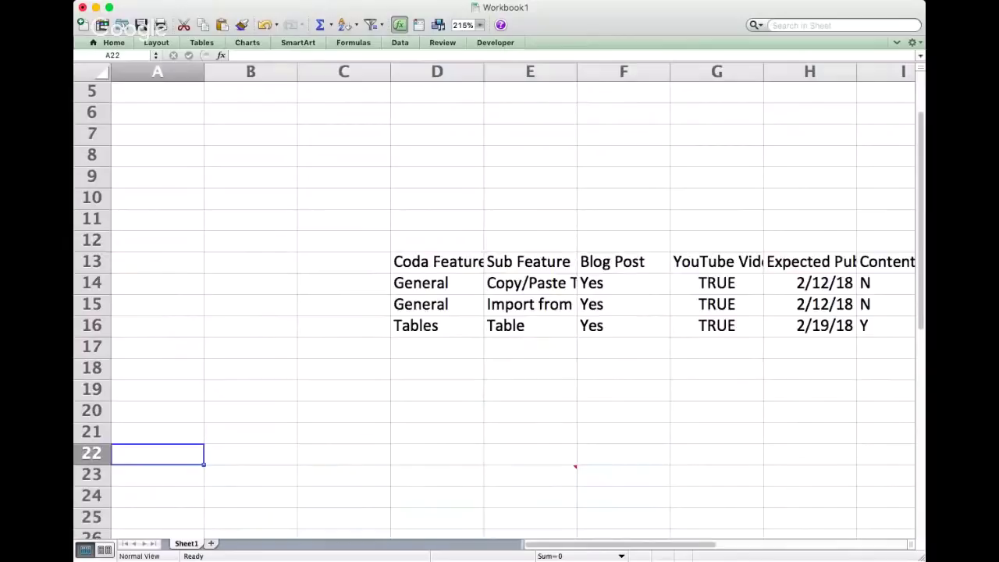
{"action": "key", "text": "Right"}
{"action": "key", "text": "Right"}
{"action": "key", "text": "Right"}
{"action": "key", "text": "Right"}
{"action": "key", "text": "Down"}
{"action": "key", "text": "Down"}
{"action": "key", "text": "Down"}
{"action": "key", "text": "Down"}
{"action": "key", "text": "Right"}
{"action": "key", "text": "Right"}
{"action": "key", "text": "Right"}
{"action": "key", "text": "Right"}
{"action": "key", "text": "Right"}
{"action": "key", "text": "Right"}
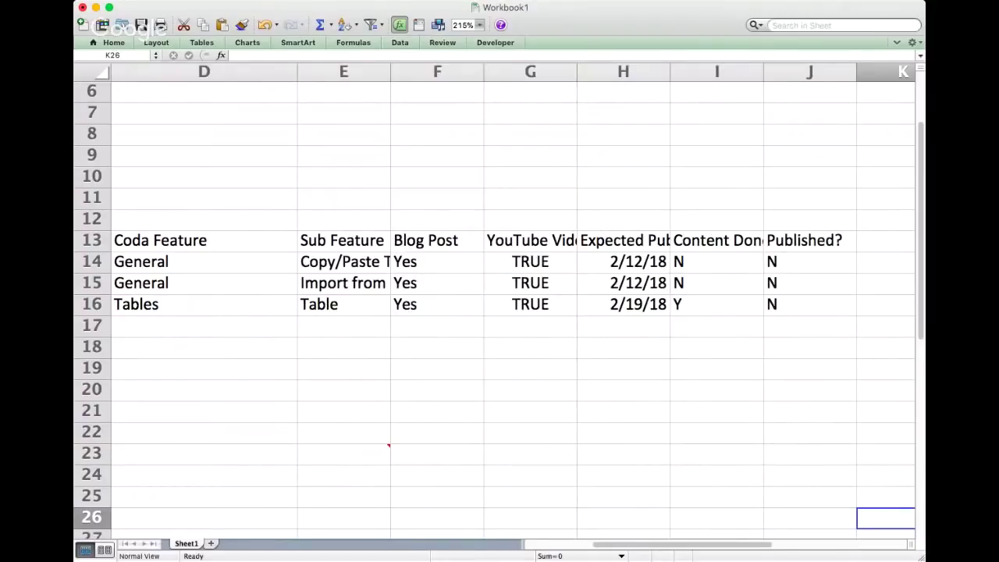
Fit the widths of the Coda Feature, Sub Feature, Content Done? and Expected Publish Date columns to their contents.
{"action": "left_click_drag", "start_coordinate": [297, 71], "coordinate": [216, 71]}
{"action": "left_click", "coordinate": [262, 71]}
{"action": "double_click", "coordinate": [308, 71]}
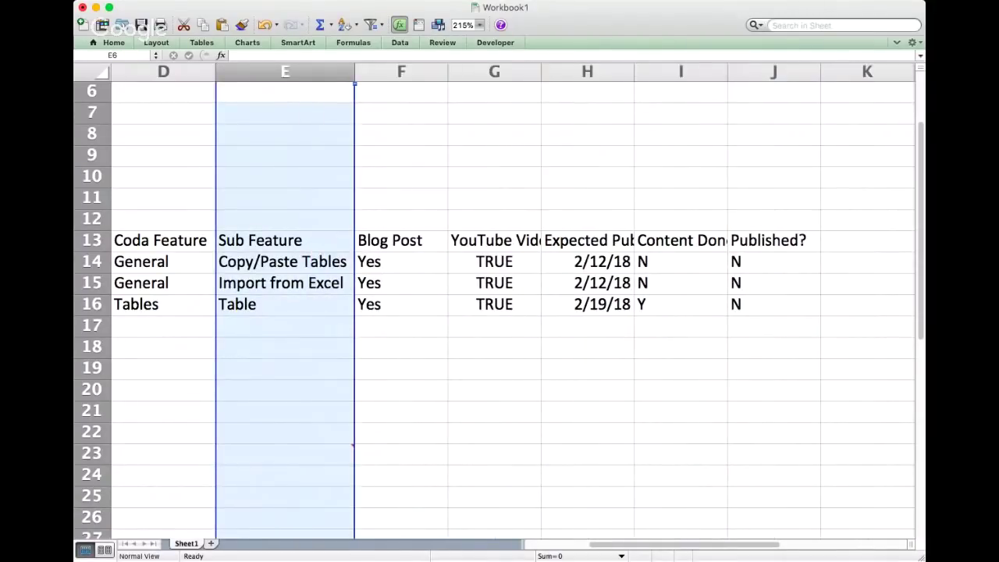
{"action": "left_click", "coordinate": [494, 262]}
{"action": "double_click", "coordinate": [727, 71]}
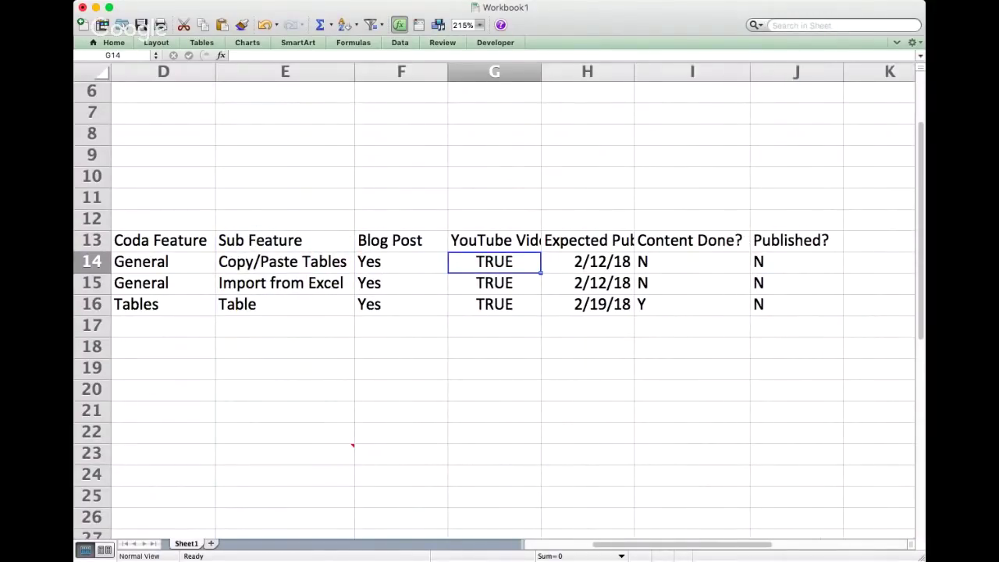
{"action": "double_click", "coordinate": [634, 71]}
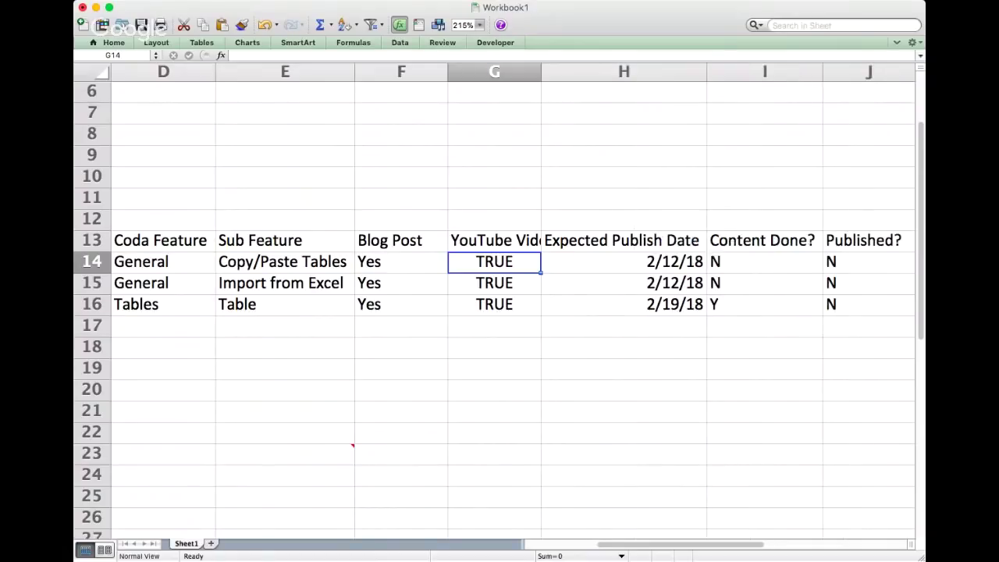
Make the header row 13 bold.
{"action": "left_click", "coordinate": [163, 241]}
{"action": "scroll", "coordinate": [499, 305], "scroll_direction": "left", "scroll_amount": 2}
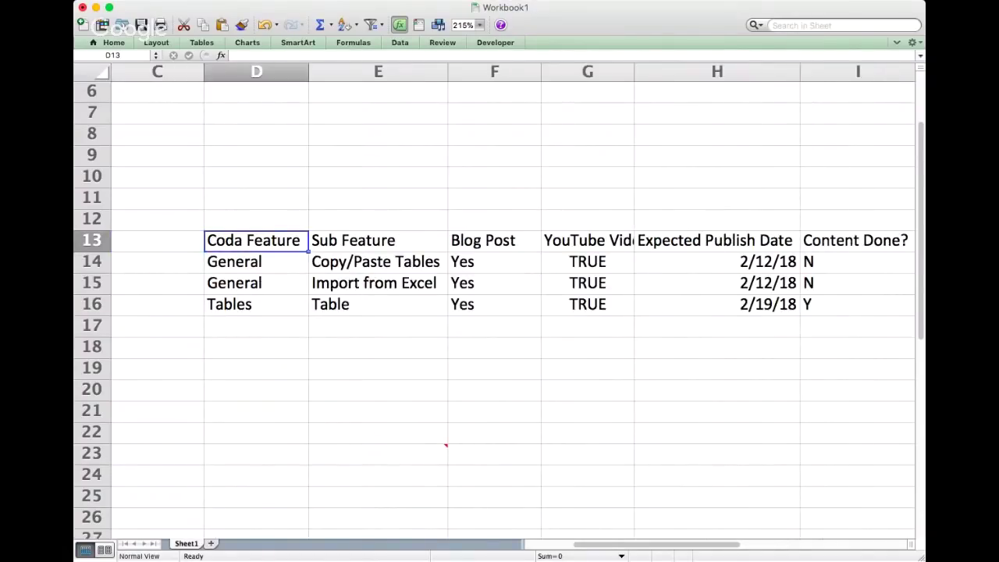
{"action": "key", "text": "shift+space"}
{"action": "scroll", "coordinate": [500, 305], "scroll_direction": "right", "scroll_amount": 2}
{"action": "key", "text": "super+b"}
{"action": "scroll", "coordinate": [500, 304], "scroll_direction": "left", "scroll_amount": 4}
{"action": "key", "text": "Left"}
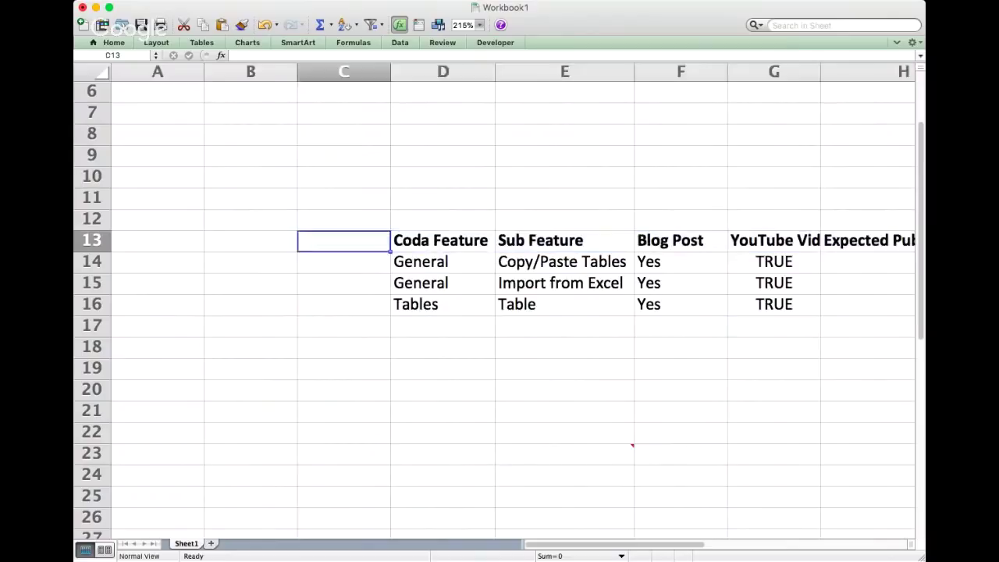
Look over the table's column headings in row 13, from Coda Feature across and back.
{"action": "key", "text": "Right"}
{"action": "key", "text": "Right"}
{"action": "key", "text": "Right"}
{"action": "key", "text": "Right"}
{"action": "key", "text": "Right"}
{"action": "key", "text": "Right"}
{"action": "key", "text": "Right"}
{"action": "key", "text": "Left"}
{"action": "key", "text": "Left"}
{"action": "key", "text": "Left"}
{"action": "key", "text": "Left"}
{"action": "key", "text": "Left"}
{"action": "key", "text": "Left"}
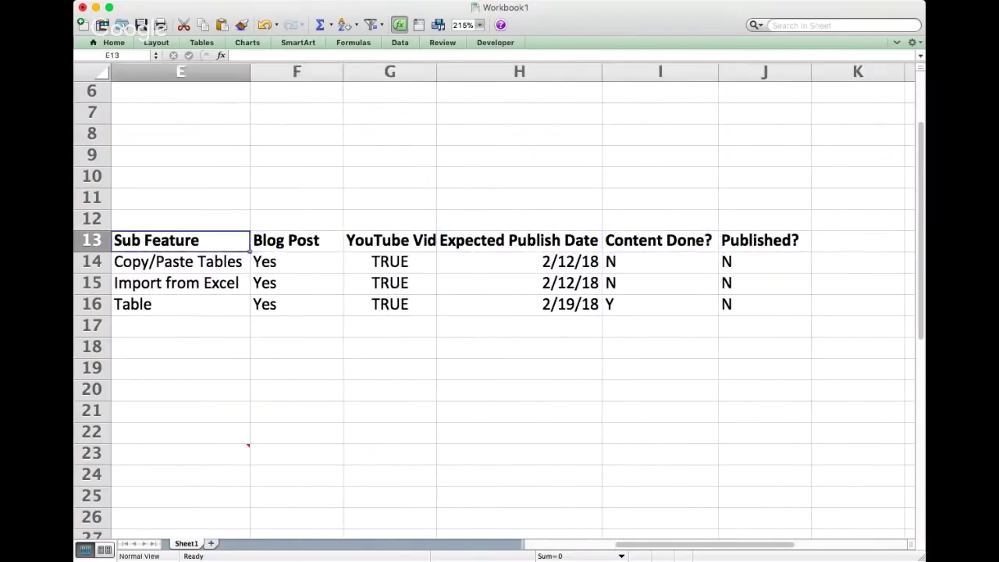
Autofit the YouTube Video column to its heading in G13.
{"action": "key", "text": "Right"}
{"action": "key", "text": "Right"}
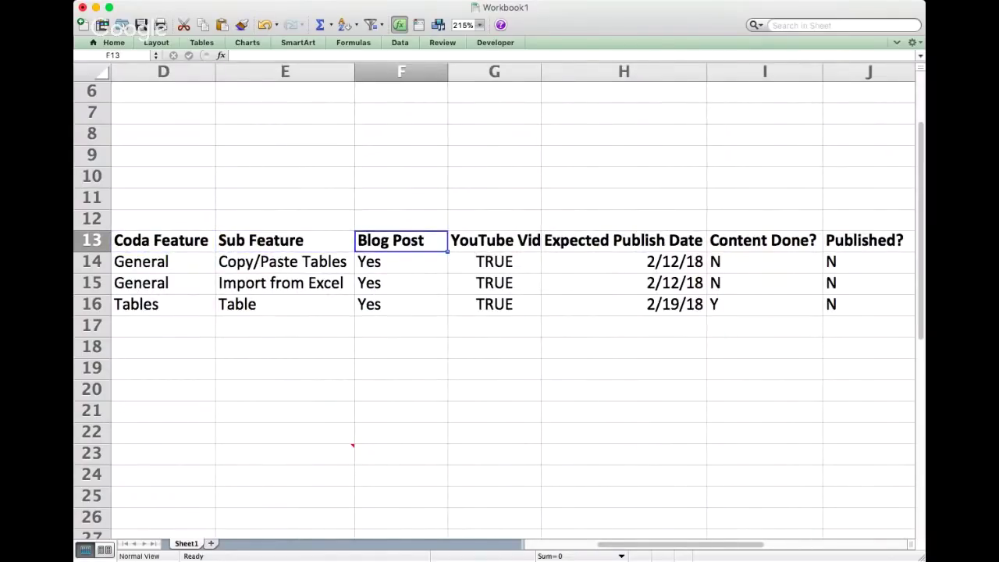
{"action": "key", "text": "Right"}
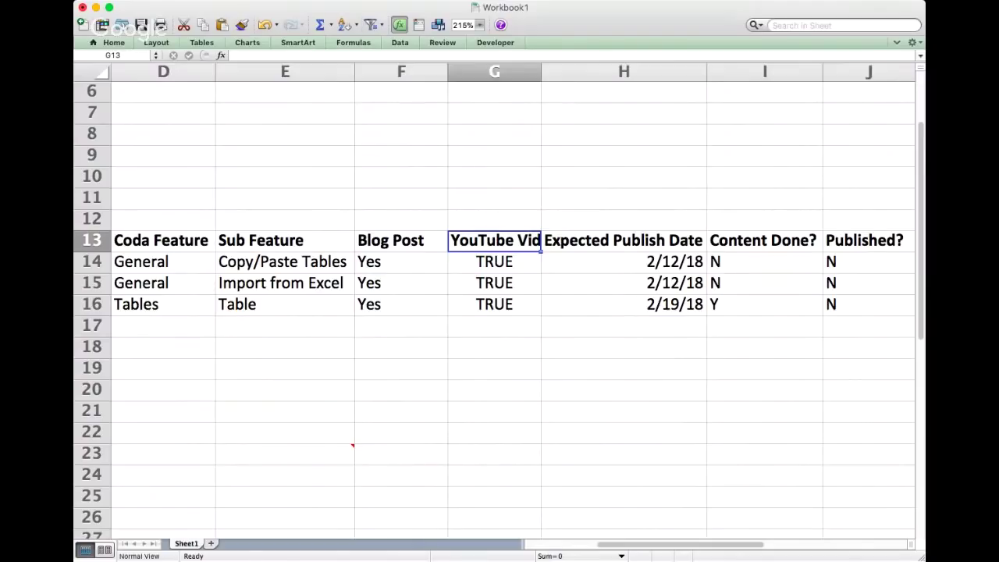
{"action": "key", "text": "alt+h"}
{"action": "key", "text": "o"}
{"action": "key", "text": "i"}
Examine the table's entries, going across row 15 from Coda Feature to Published?
{"action": "key", "text": "Down"}
{"action": "key", "text": "Down"}
{"action": "key", "text": "Down"}
{"action": "key", "text": "Left"}
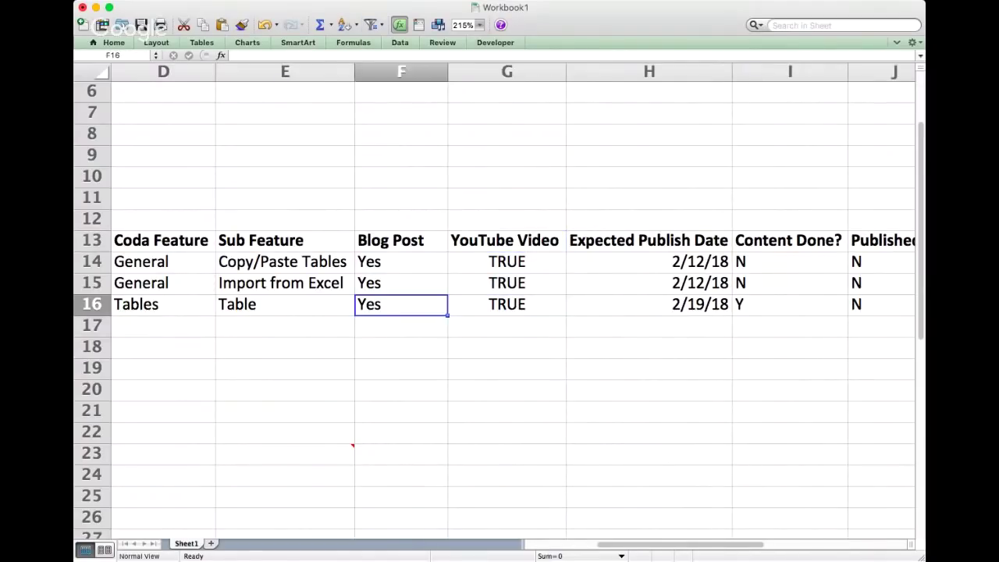
{"action": "key", "text": "Left"}
{"action": "key", "text": "Left"}
{"action": "key", "text": "Up"}
{"action": "key", "text": "Right"}
{"action": "key", "text": "Right"}
{"action": "key", "text": "Right"}
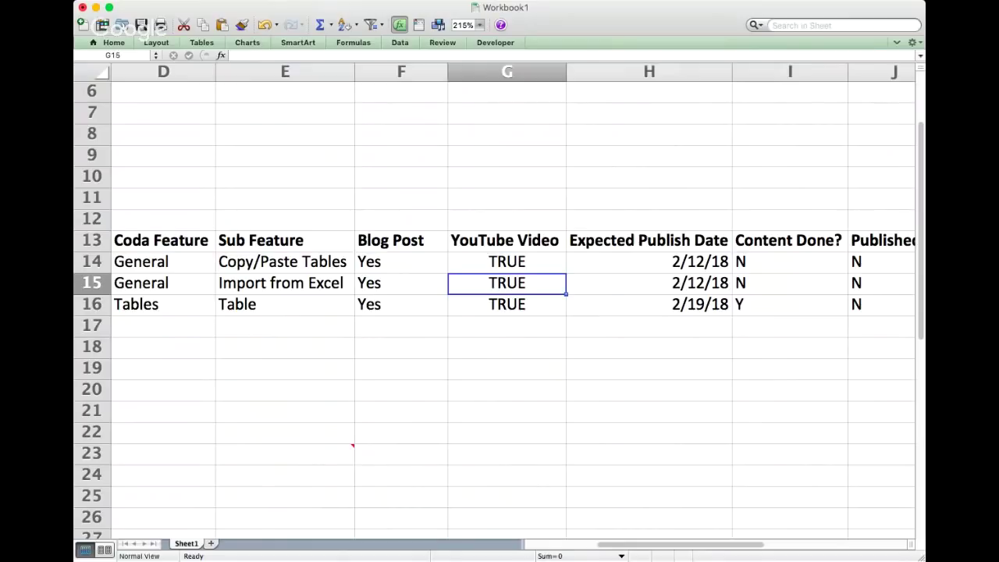
{"action": "key", "text": "Right"}
{"action": "key", "text": "Right"}
{"action": "key", "text": "Left"}
{"action": "key", "text": "Right"}
{"action": "key", "text": "Right"}
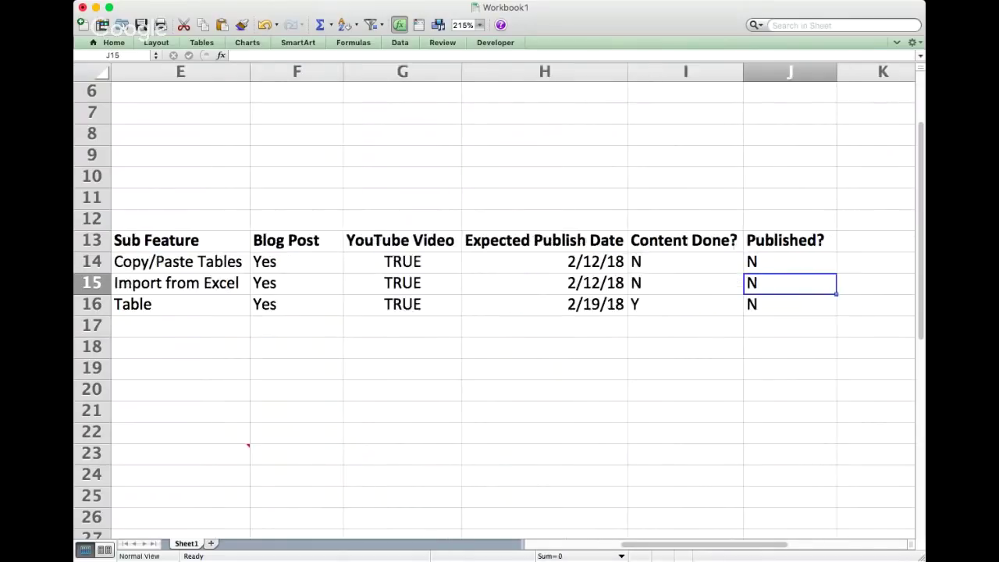
Compare the Content Done? values in rows 14 to 16, returning to the first record in D14.
{"action": "key", "text": "Left"}
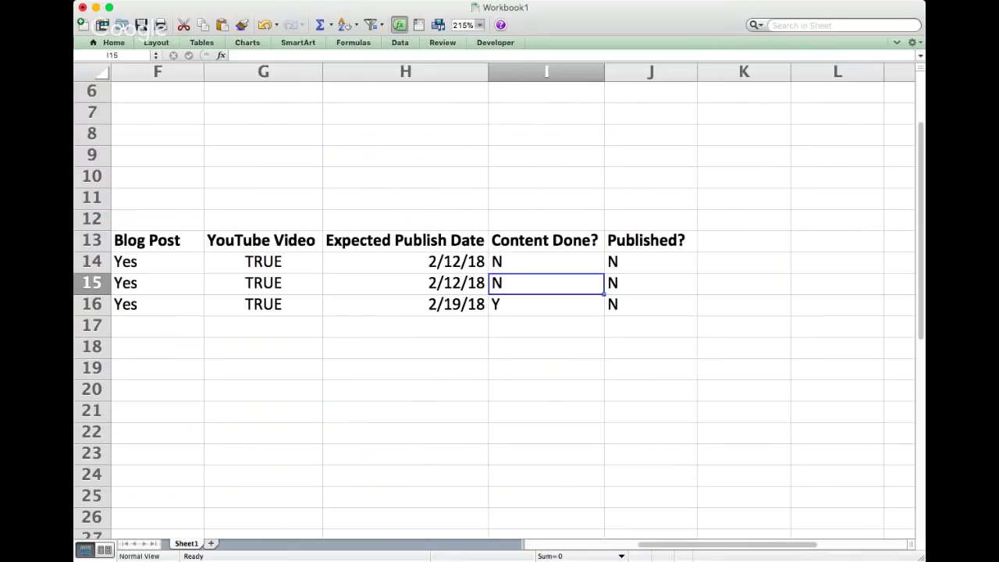
{"action": "key", "text": "Up"}
{"action": "key", "text": "Down"}
{"action": "key", "text": "Down"}
{"action": "key", "text": "Up"}
{"action": "key", "text": "Up"}
{"action": "key", "text": "Down"}
{"action": "key", "text": "Down"}
{"action": "key", "text": "Left"}
{"action": "key", "text": "Left"}
{"action": "key", "text": "Left"}
{"action": "key", "text": "Left"}
{"action": "key", "text": "Left"}
{"action": "key", "text": "Up"}
{"action": "key", "text": "Up"}
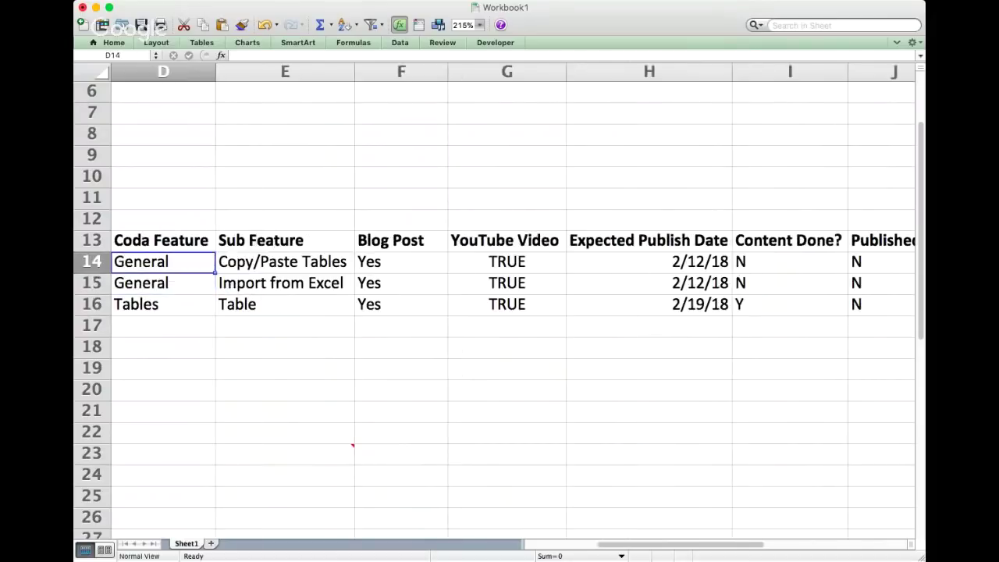
Copy the table in D13:J16, headings included, and paste it below the intro line of First Coda Doc in Coda.
{"action": "key", "text": "Up"}
{"action": "key", "text": "shift+Down"}
{"action": "key", "text": "shift+Down"}
{"action": "key", "text": "shift+Down"}
{"action": "key", "text": "shift+Right"}
{"action": "key", "text": "shift+Right"}
{"action": "key", "text": "shift+Right"}
{"action": "key", "text": "shift+Right"}
{"action": "key", "text": "shift+Right"}
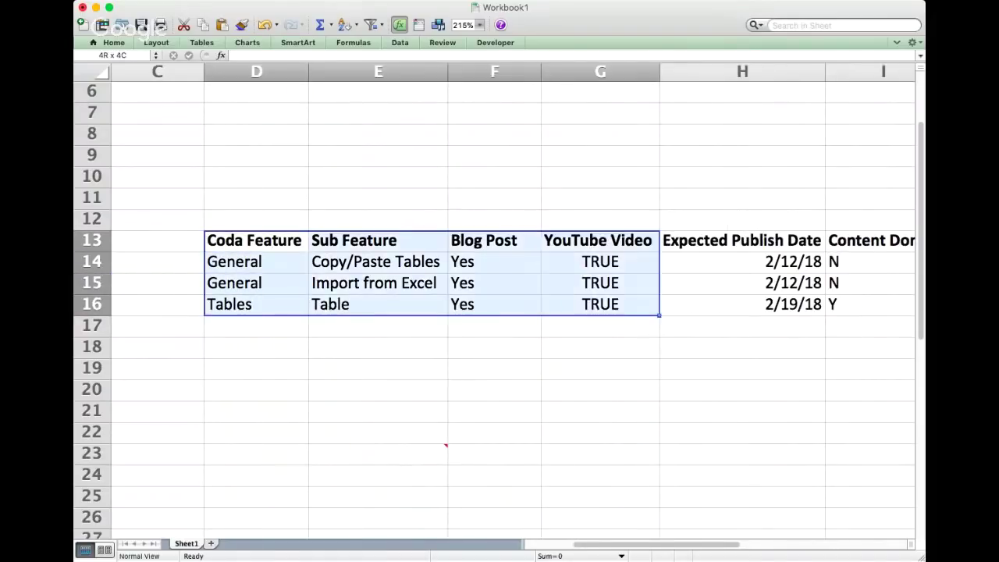
{"action": "key", "text": "shift+Right"}
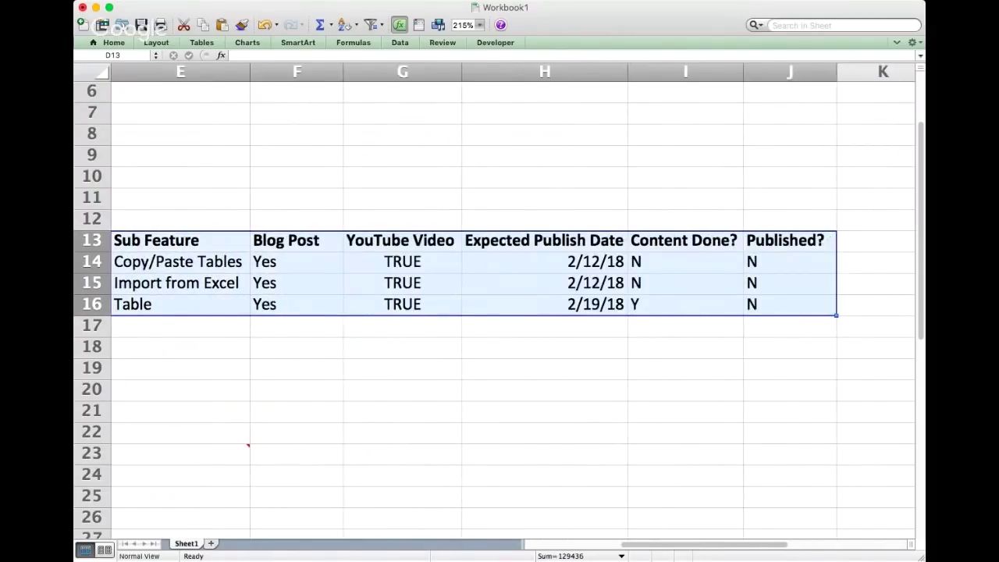
{"action": "key", "text": "super+c"}
{"action": "key", "text": "super+Tab"}
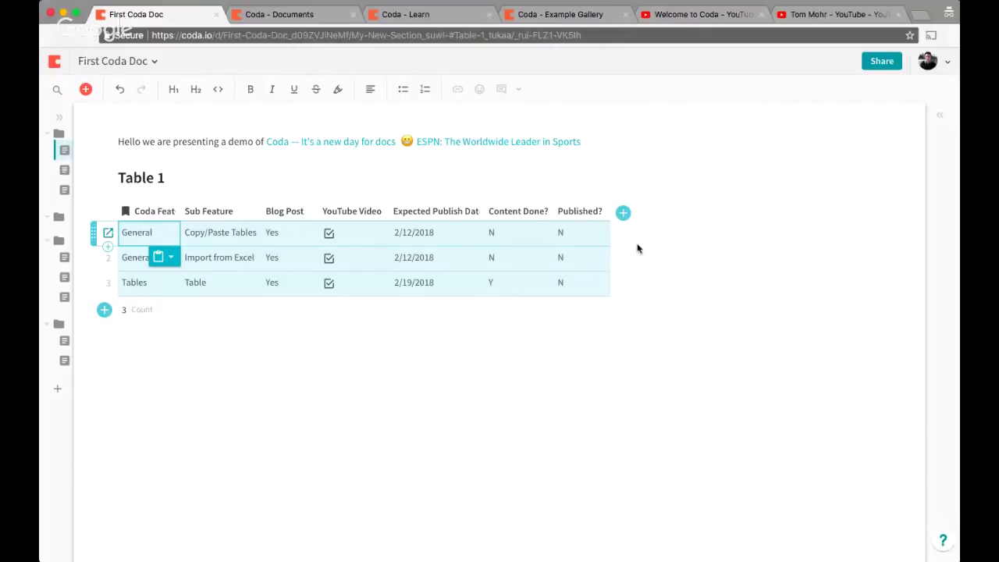
Rename the pasted table from Table 1 to "My First Table".
{"action": "left_click", "coordinate": [166, 184]}
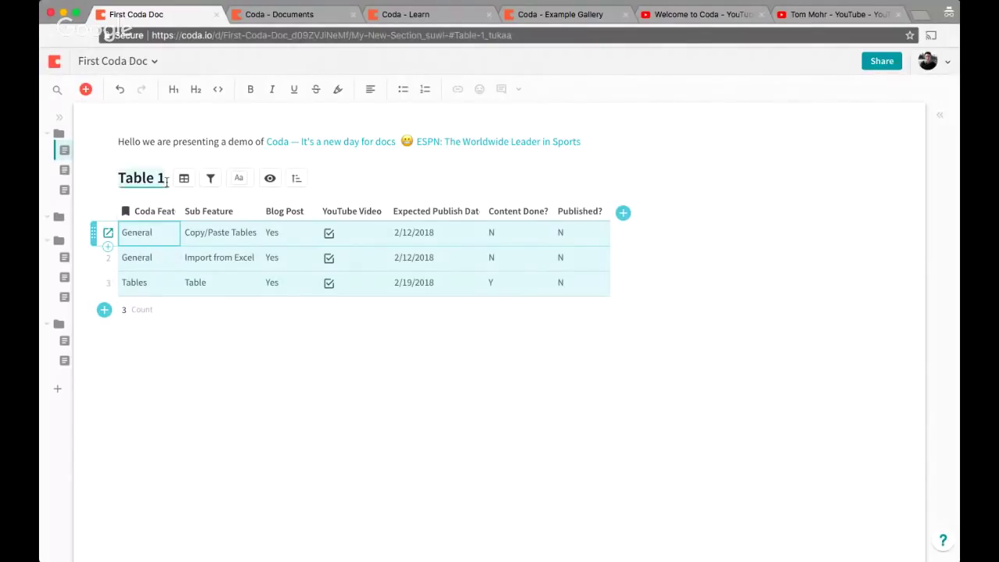
{"action": "type", "text": "My Fi"}
{"action": "key", "text": "BackSpace"}
{"action": "key", "text": "BackSpace"}
{"action": "key", "text": "BackSpace"}
{"action": "key", "text": "BackSpace"}
{"action": "key", "text": "BackSpace"}
{"action": "key", "text": "BackSpace"}
{"action": "key", "text": "BackSpace"}
{"action": "key", "text": "BackSpace"}
{"action": "key", "text": "BackSpace"}
{"action": "key", "text": "BackSpace"}
{"action": "key", "text": "BackSpace"}
{"action": "type", "text": "My First Table"}
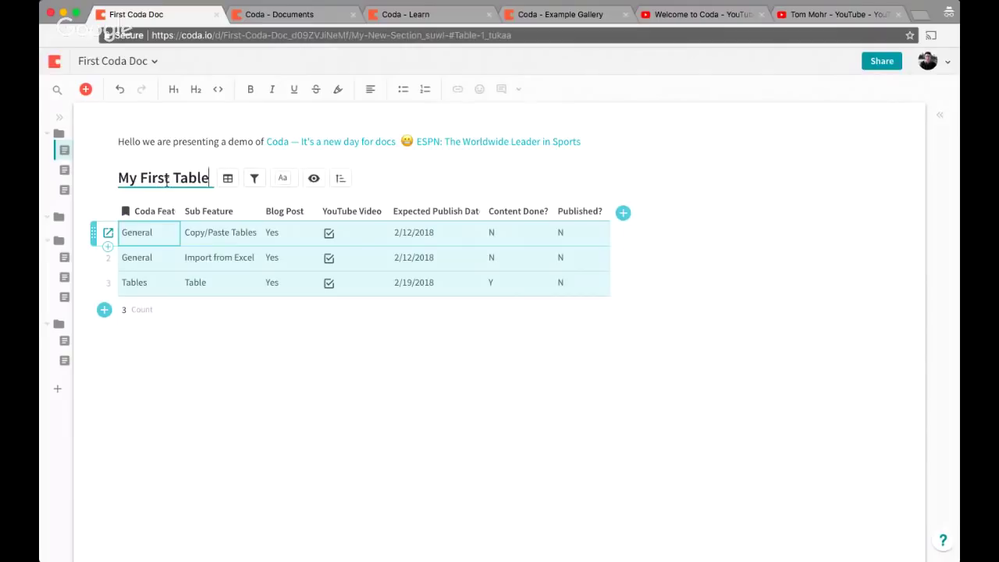
{"action": "left_click", "coordinate": [207, 348]}
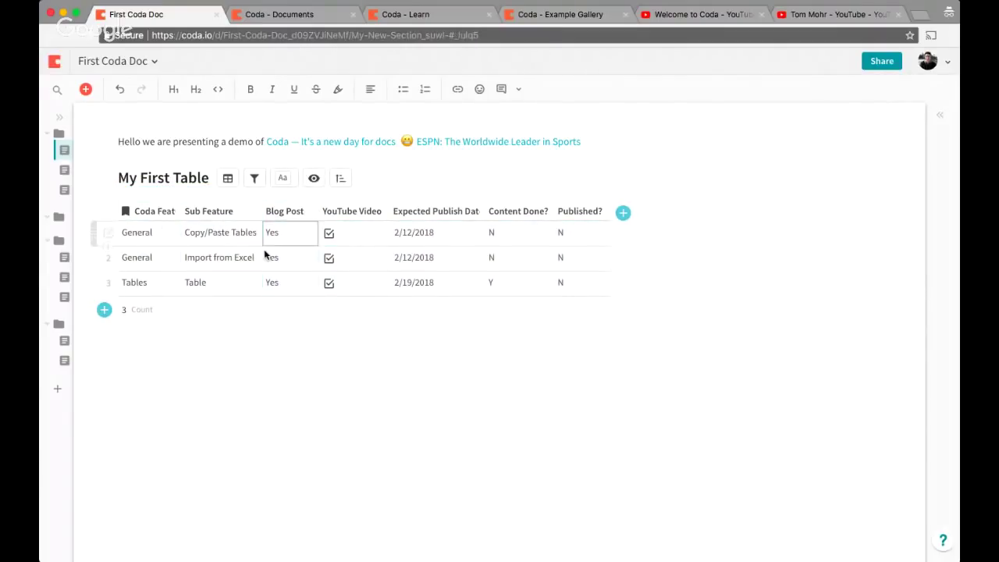
Clear the YouTube Video checkboxes in all three rows of My First Table and tick them again.
{"action": "left_click", "coordinate": [145, 231]}
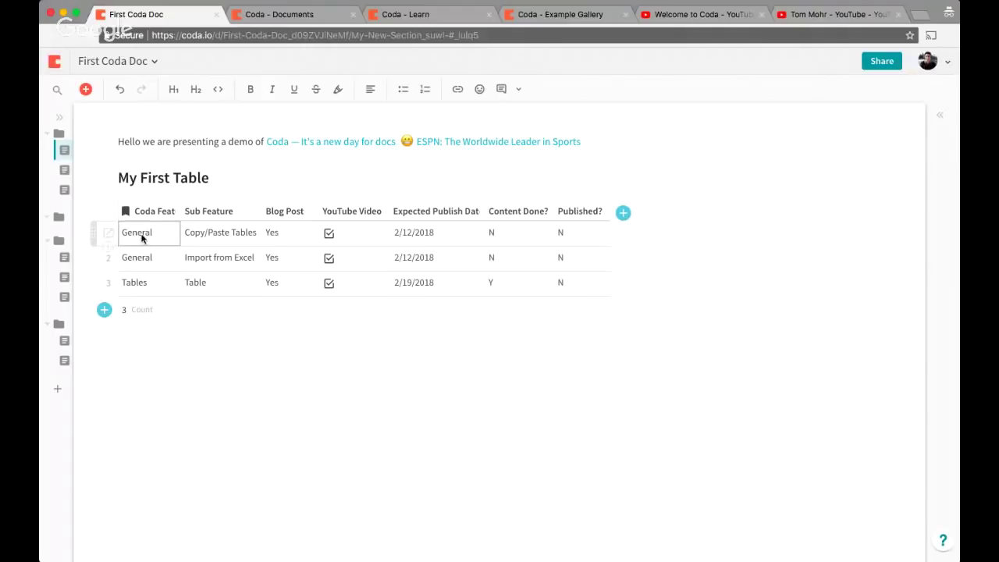
{"action": "left_click", "coordinate": [491, 268]}
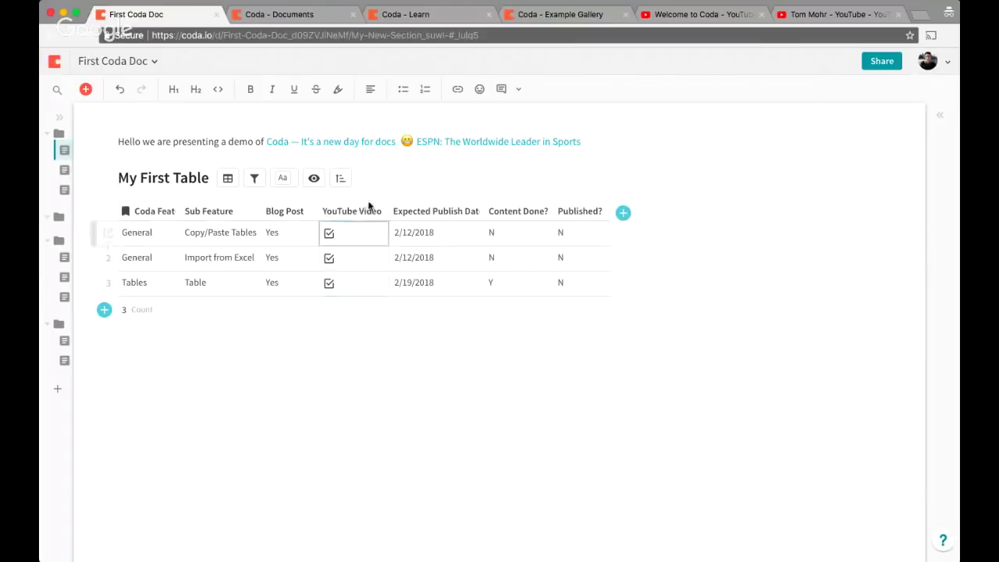
{"action": "left_click", "coordinate": [331, 237]}
{"action": "left_click", "coordinate": [329, 258]}
{"action": "left_click", "coordinate": [328, 284]}
{"action": "left_click", "coordinate": [329, 258]}
{"action": "left_click", "coordinate": [328, 283]}
{"action": "left_click", "coordinate": [331, 238]}
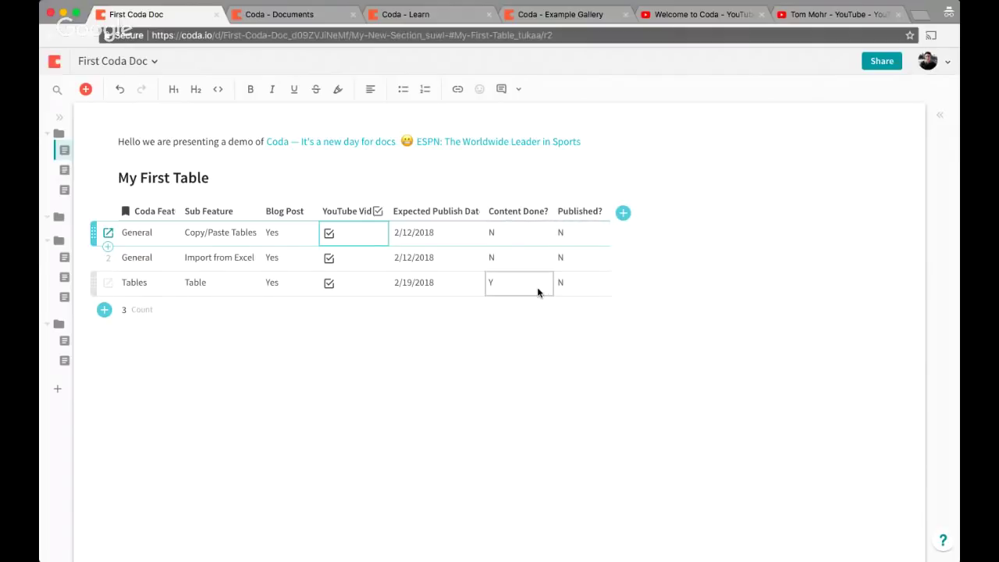
Inspect the column format settings of Content Done? and YouTube Video.
{"action": "left_click", "coordinate": [529, 212]}
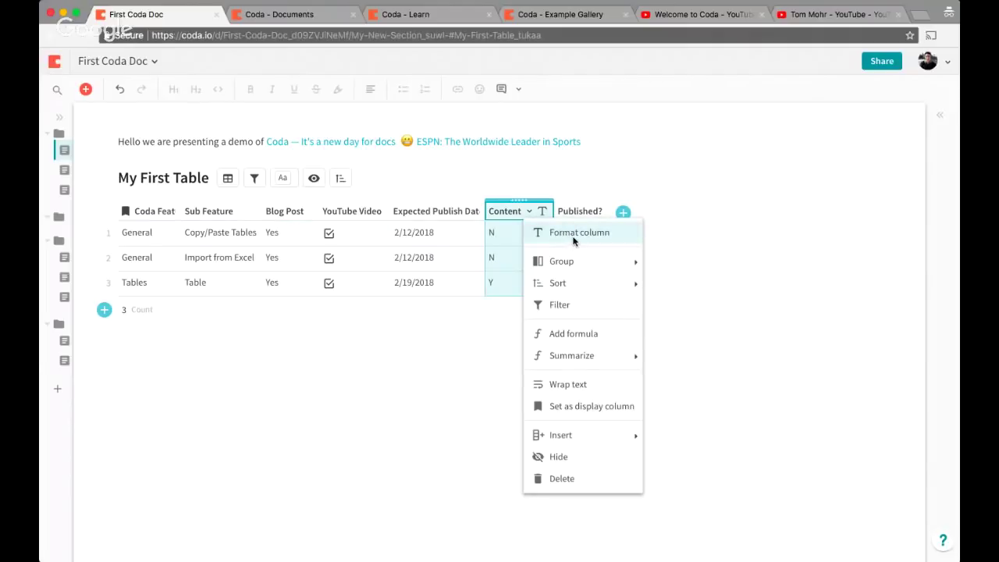
{"action": "left_click", "coordinate": [574, 234]}
{"action": "left_click", "coordinate": [351, 211]}
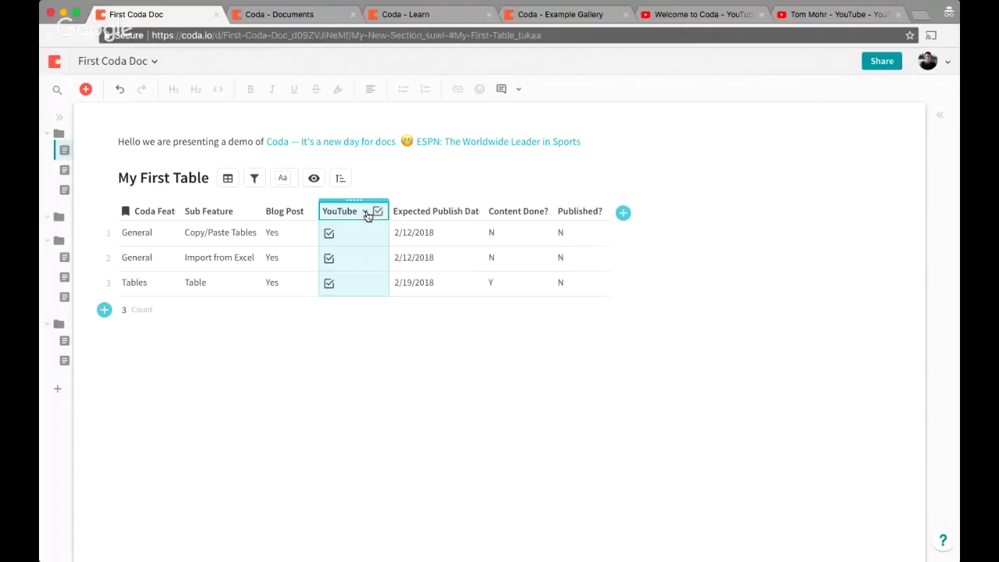
{"action": "left_click", "coordinate": [366, 212]}
{"action": "left_click", "coordinate": [409, 232]}
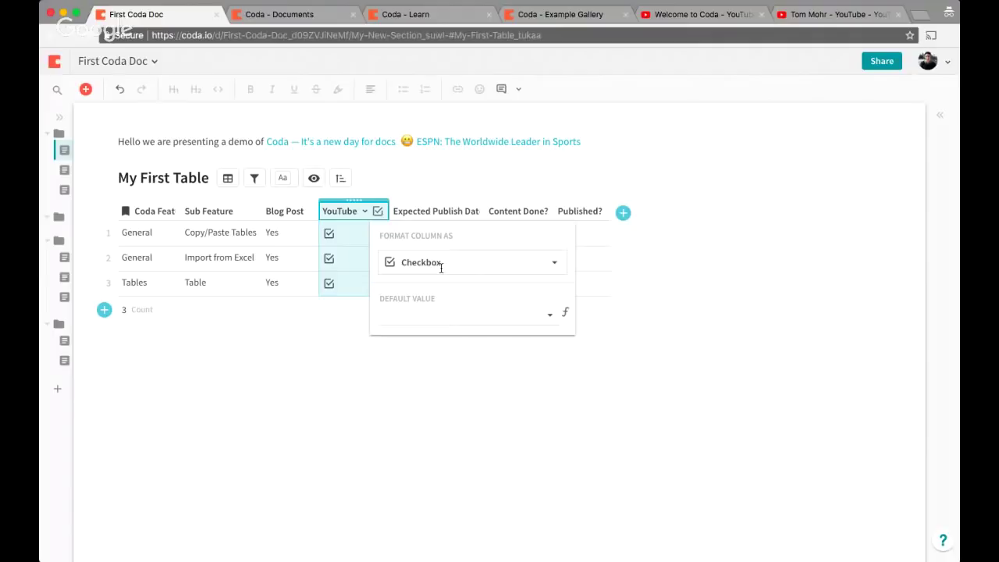
{"action": "left_click", "coordinate": [629, 365]}
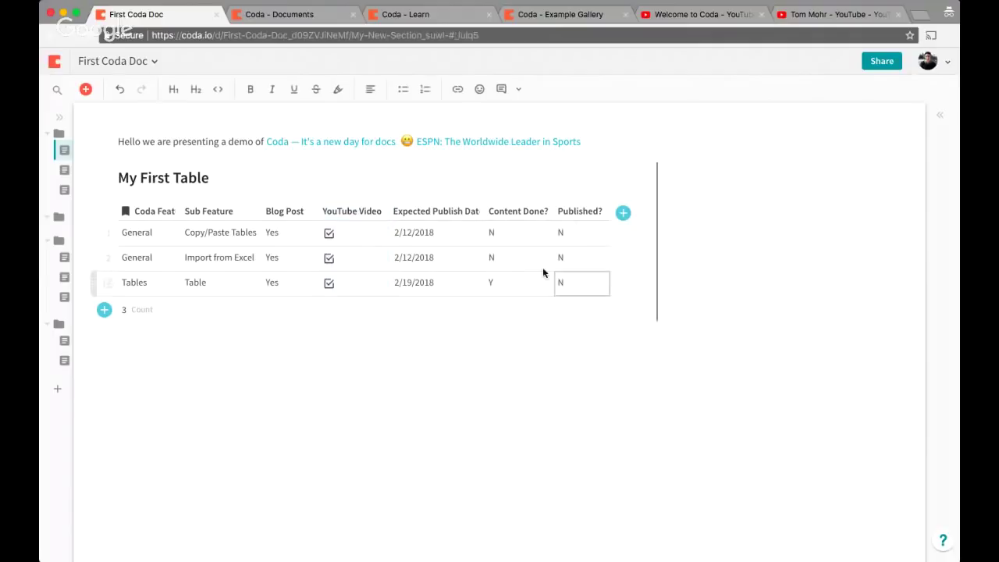
Change the Content Done? value to Y for the Copy/Paste Tables and Import from Excel rows.
{"action": "left_click", "coordinate": [508, 236]}
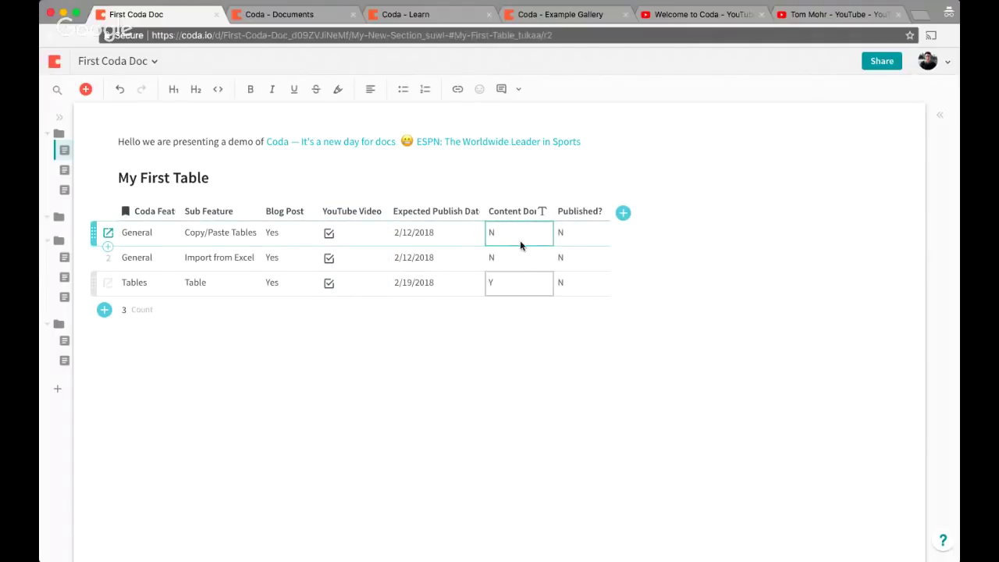
{"action": "left_click", "coordinate": [525, 215]}
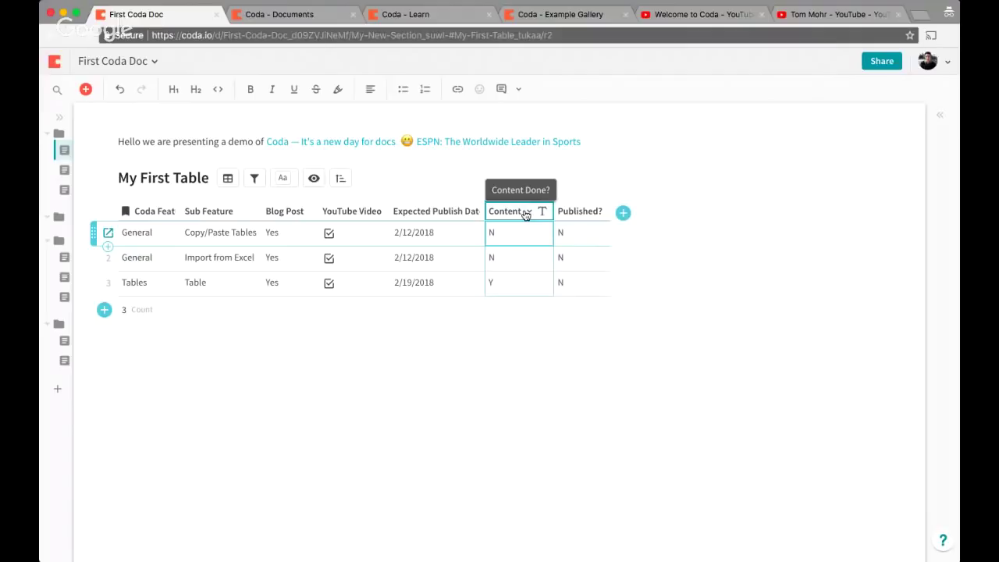
{"action": "double_click", "coordinate": [512, 233]}
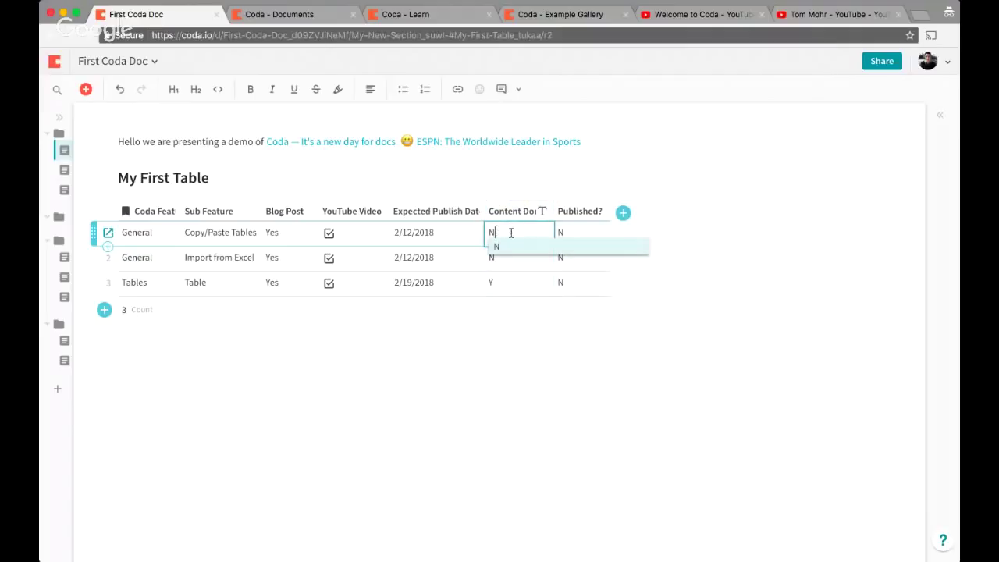
{"action": "key", "text": "BackSpace"}
{"action": "type", "text": "Y"}
{"action": "key", "text": "Return"}
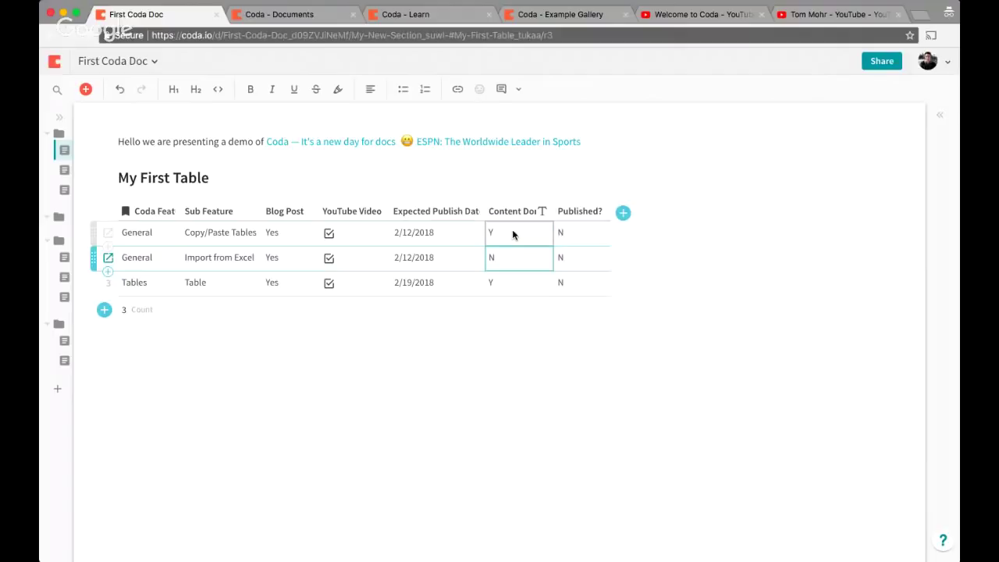
{"action": "key", "text": "Return"}
{"action": "key", "text": "BackSpace"}
{"action": "type", "text": "Y"}
{"action": "key", "text": "Return"}
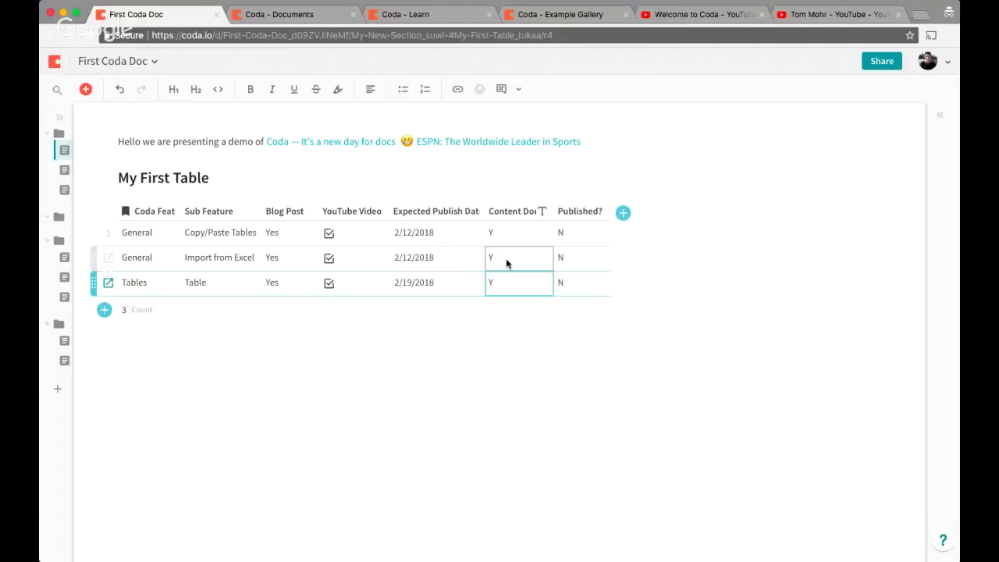
Format the Content Done? column as Checkbox.
{"action": "left_click", "coordinate": [530, 212]}
{"action": "left_click", "coordinate": [554, 232]}
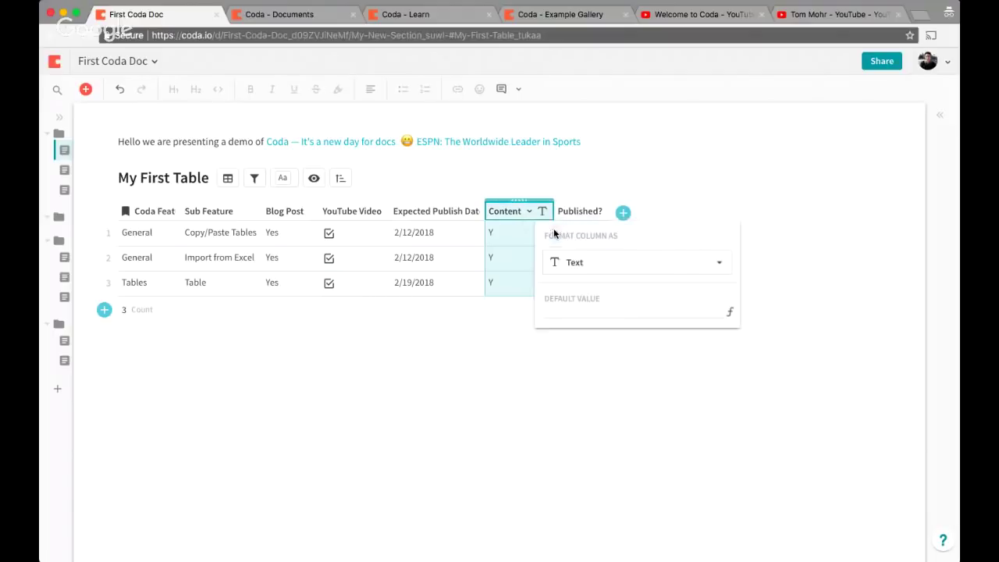
{"action": "left_click", "coordinate": [616, 254]}
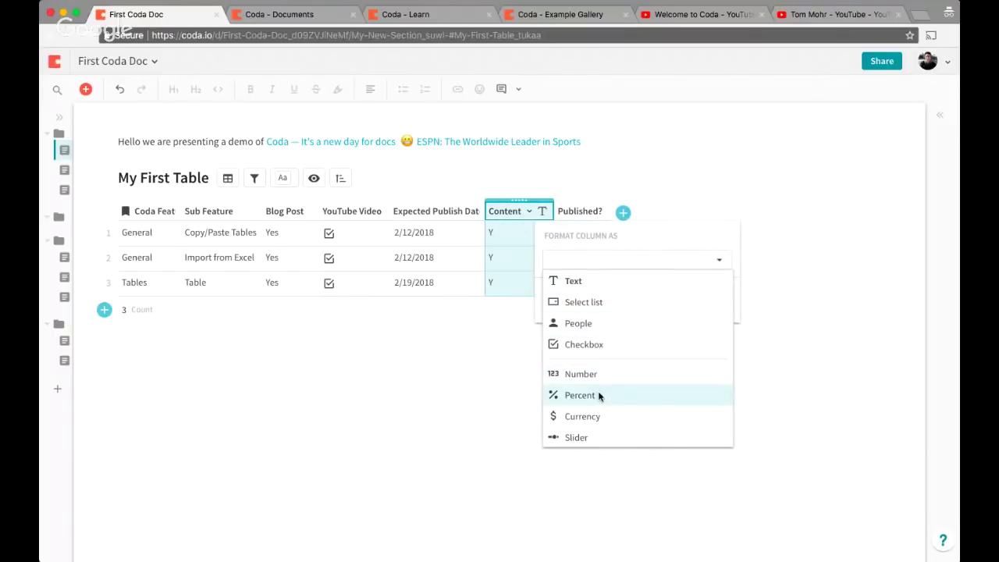
{"action": "left_click", "coordinate": [596, 344]}
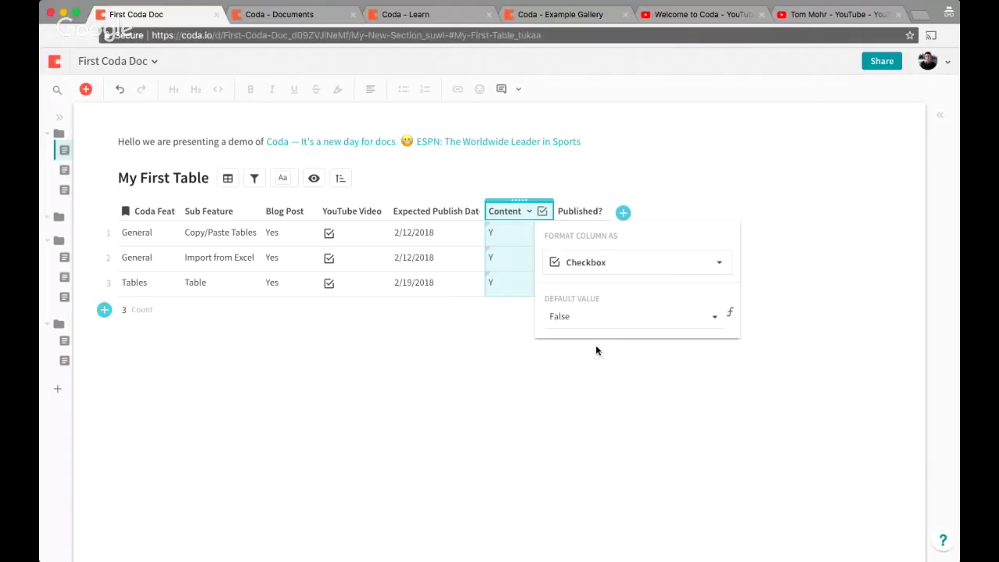
{"action": "left_click", "coordinate": [647, 175]}
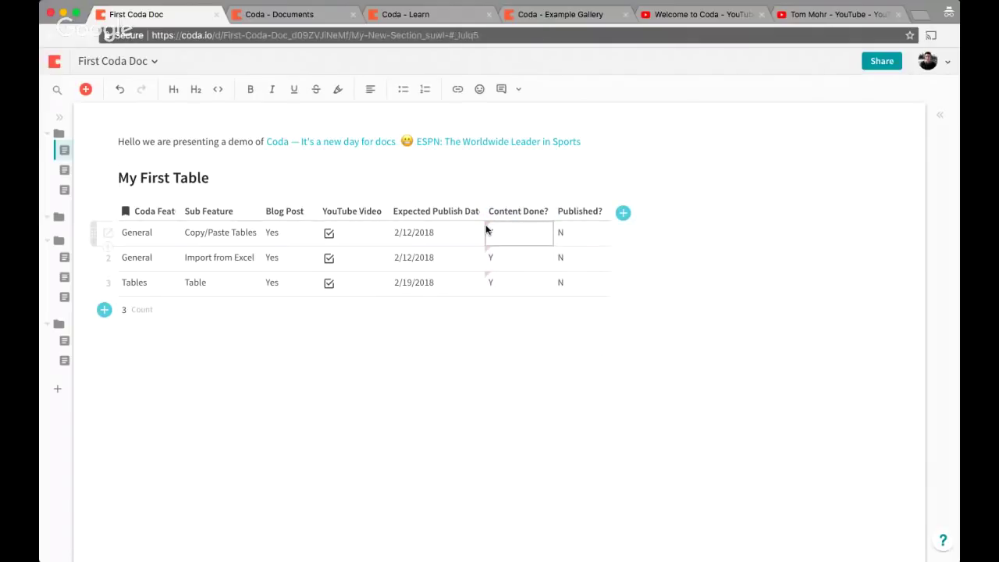
Set Content Done? to N in the Import from Excel row.
{"action": "mouse_move", "coordinate": [487, 228]}
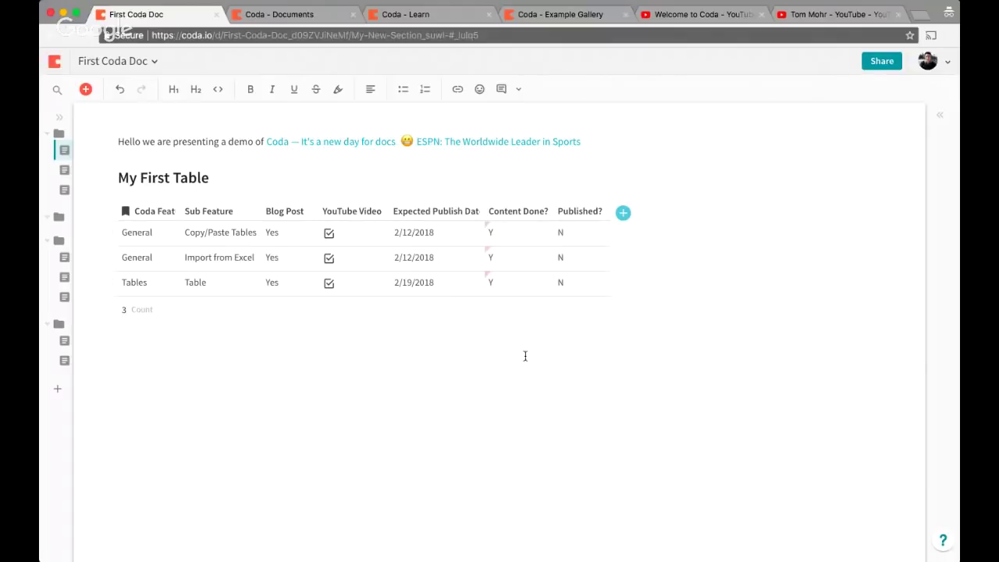
{"action": "left_click", "coordinate": [519, 264]}
{"action": "double_click", "coordinate": [519, 264]}
{"action": "type", "text": "N"}
{"action": "key", "text": "Return"}
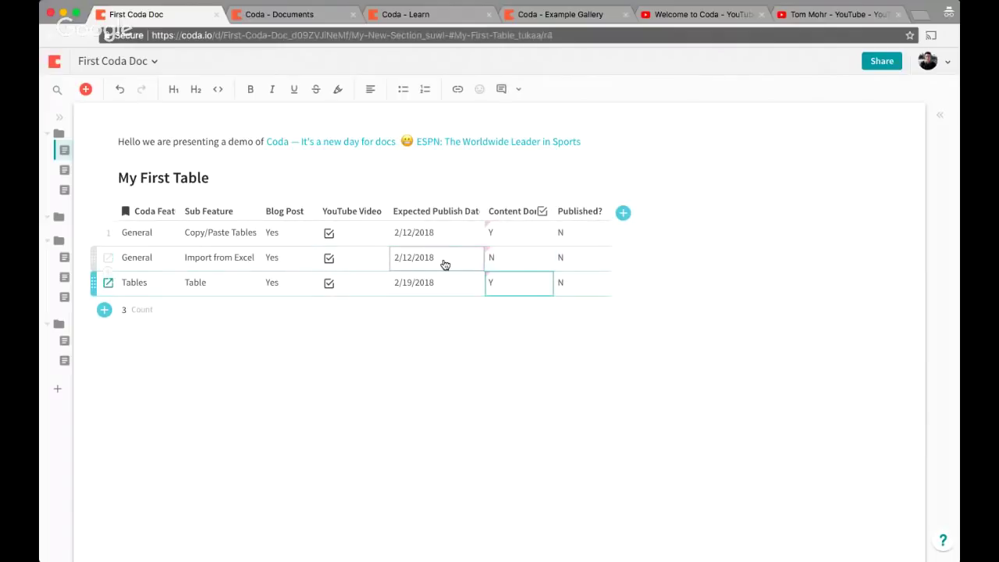
{"action": "left_click", "coordinate": [559, 316]}
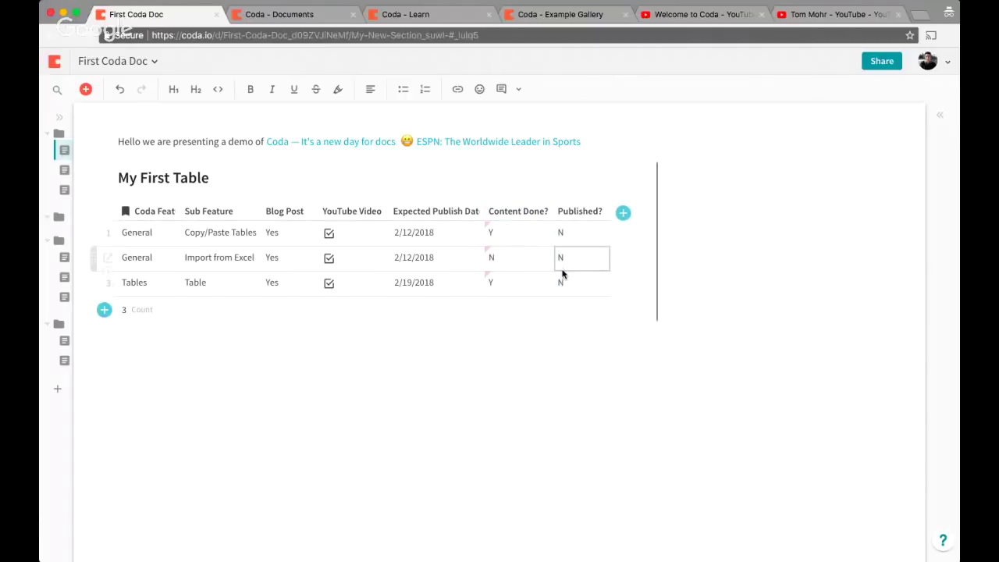
Delete the text values from the Content Done? cells in all three rows.
{"action": "left_click", "coordinate": [496, 231]}
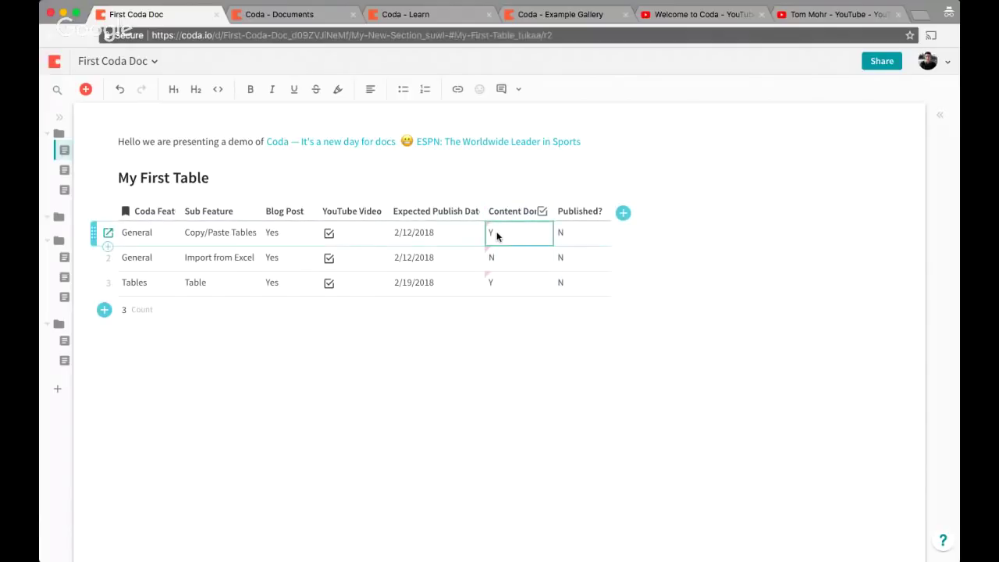
{"action": "double_click", "coordinate": [503, 232]}
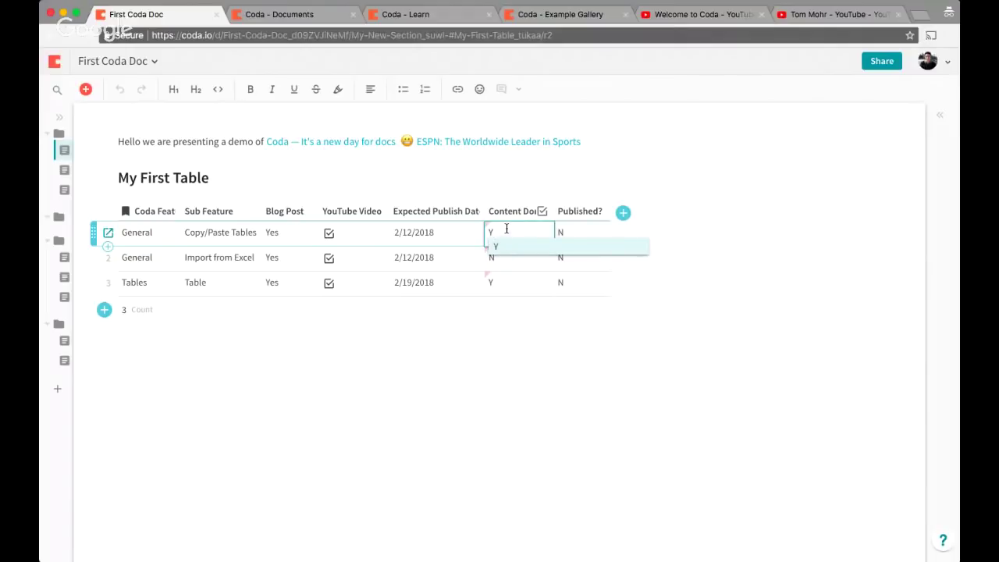
{"action": "key", "text": "BackSpace"}
{"action": "left_click", "coordinate": [503, 256]}
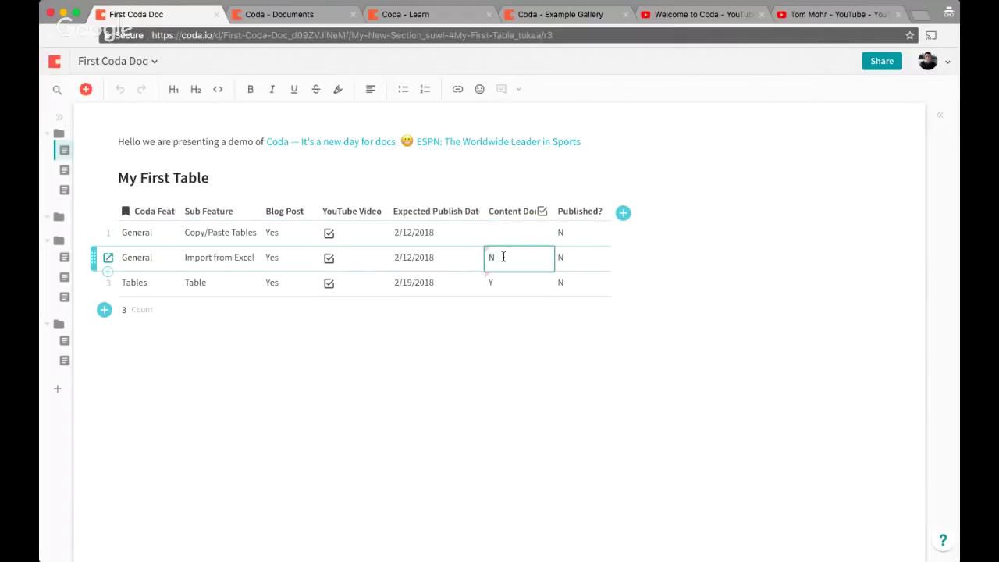
{"action": "left_click", "coordinate": [503, 283]}
{"action": "double_click", "coordinate": [504, 283]}
{"action": "key", "text": "BackSpace"}
{"action": "left_click", "coordinate": [533, 322]}
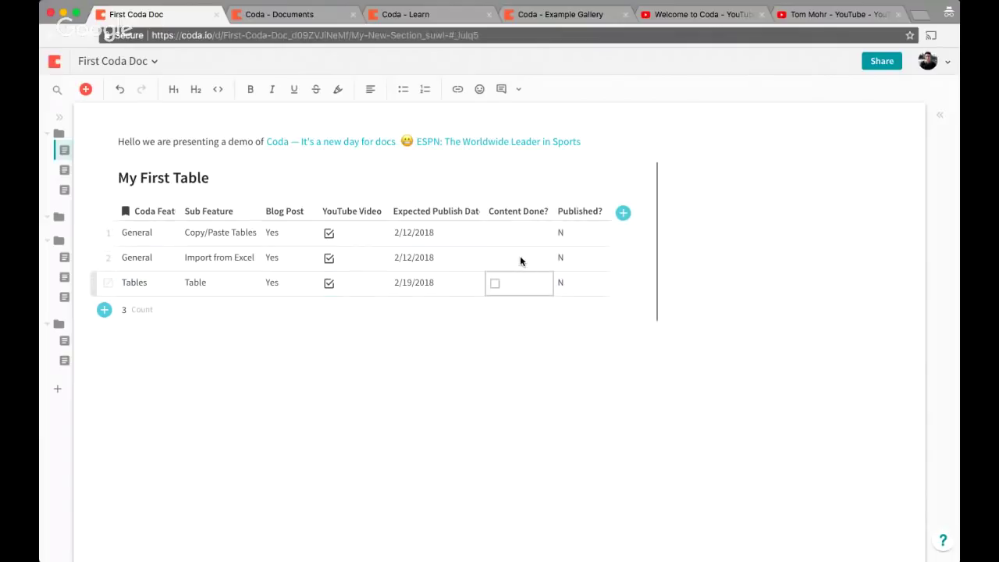
Check the Content Done? column's format and tick its checkboxes in all three rows.
{"action": "left_click", "coordinate": [527, 231]}
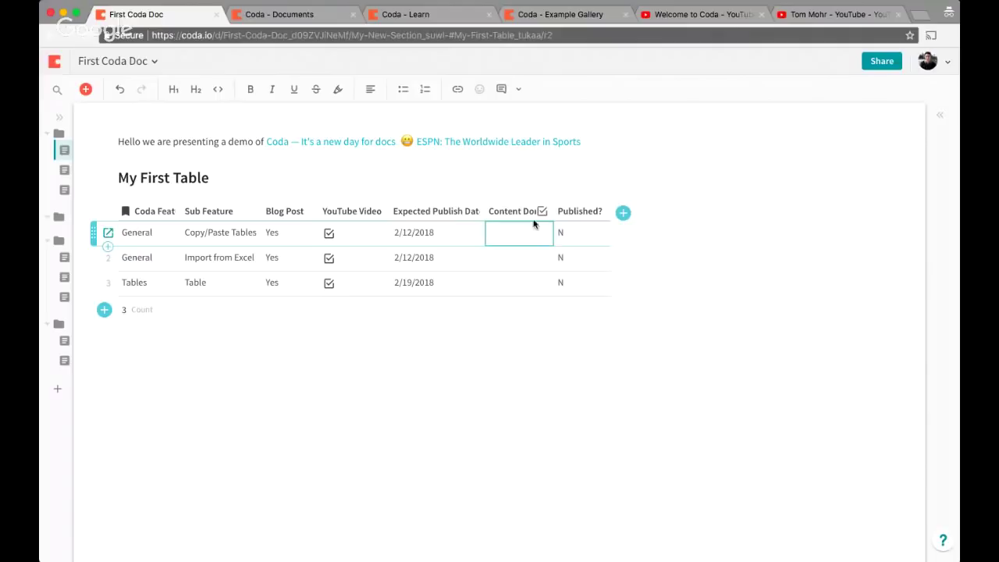
{"action": "left_click", "coordinate": [531, 212]}
{"action": "left_click", "coordinate": [560, 232]}
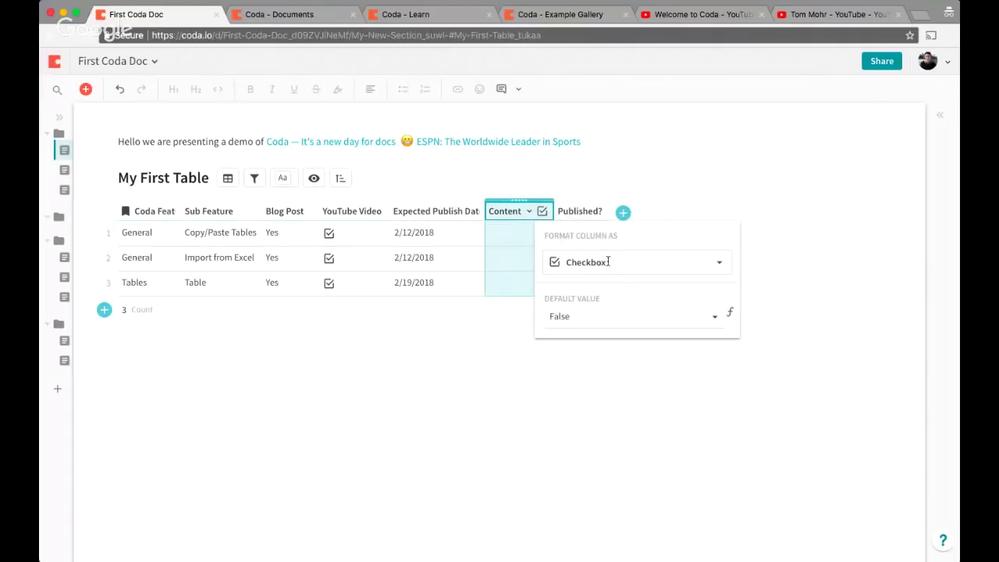
{"action": "left_click", "coordinate": [516, 281]}
{"action": "left_click", "coordinate": [494, 234]}
{"action": "left_click", "coordinate": [496, 258]}
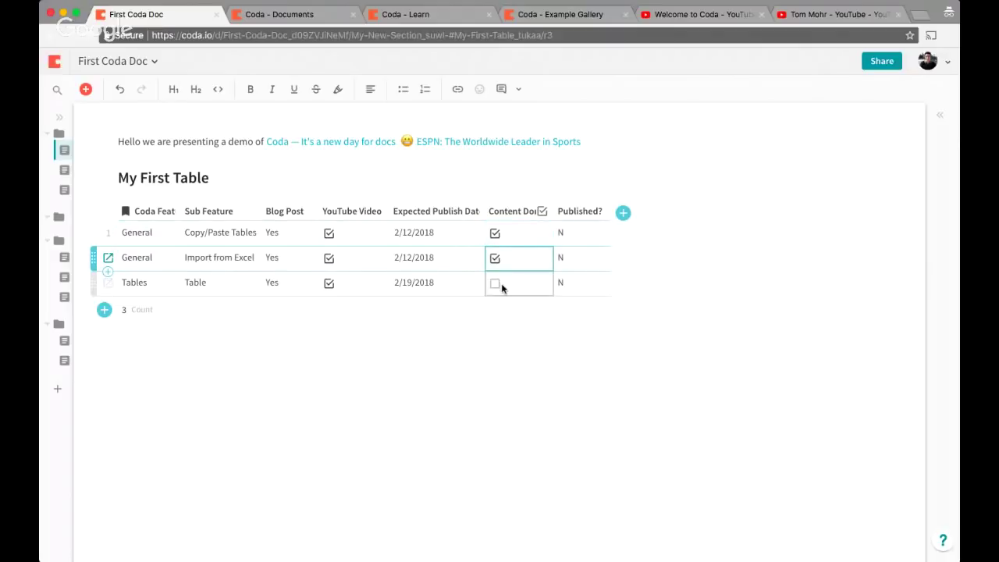
{"action": "left_click", "coordinate": [495, 285]}
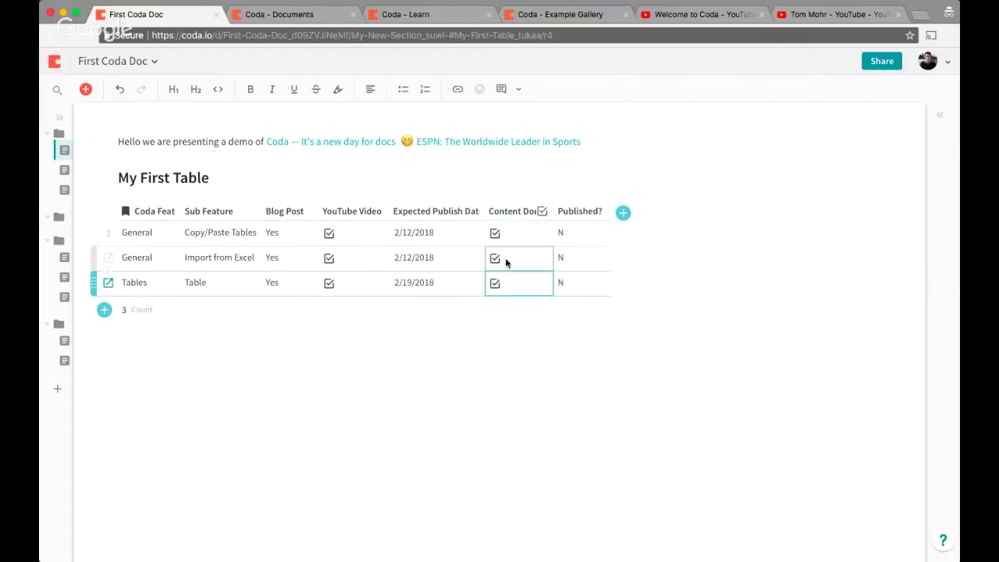
Set Published? to Y in the Copy/Paste Tables row.
{"action": "left_click", "coordinate": [570, 234]}
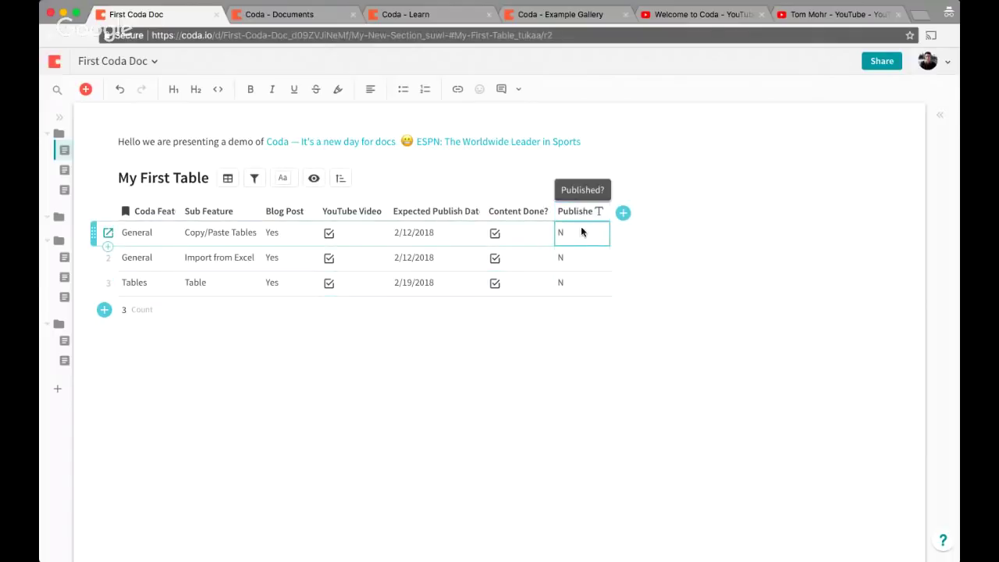
{"action": "double_click", "coordinate": [571, 233]}
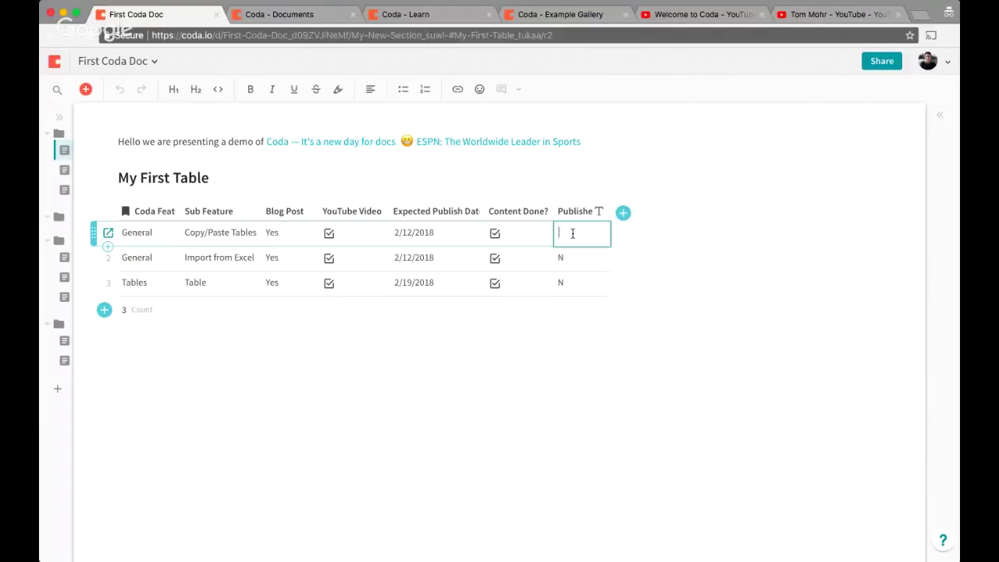
{"action": "type", "text": "Y"}
{"action": "key", "text": "Return"}
{"action": "double_click", "coordinate": [573, 260]}
Format the Published? column as Checkbox.
{"action": "left_click", "coordinate": [586, 213]}
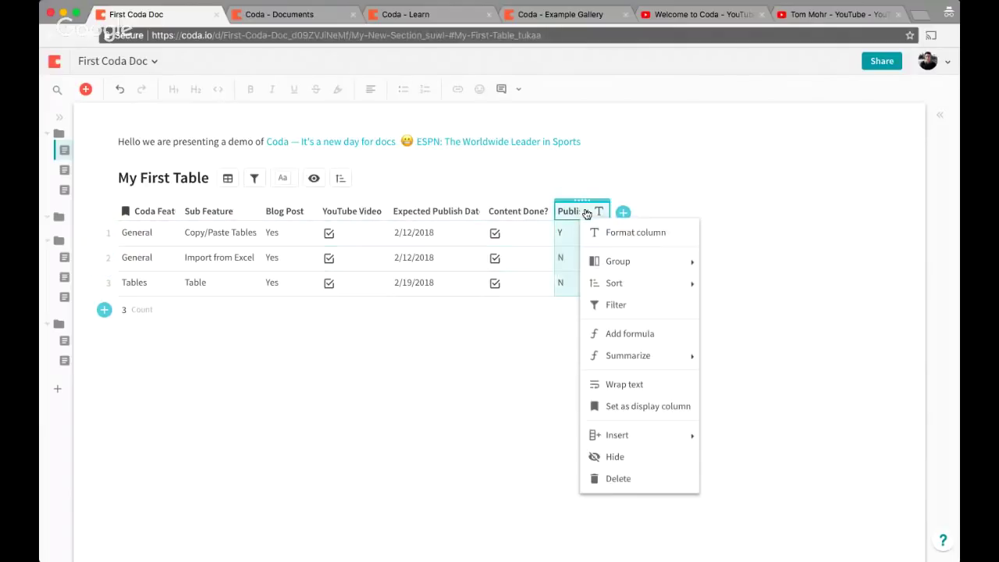
{"action": "left_click", "coordinate": [617, 235]}
{"action": "left_click", "coordinate": [632, 261]}
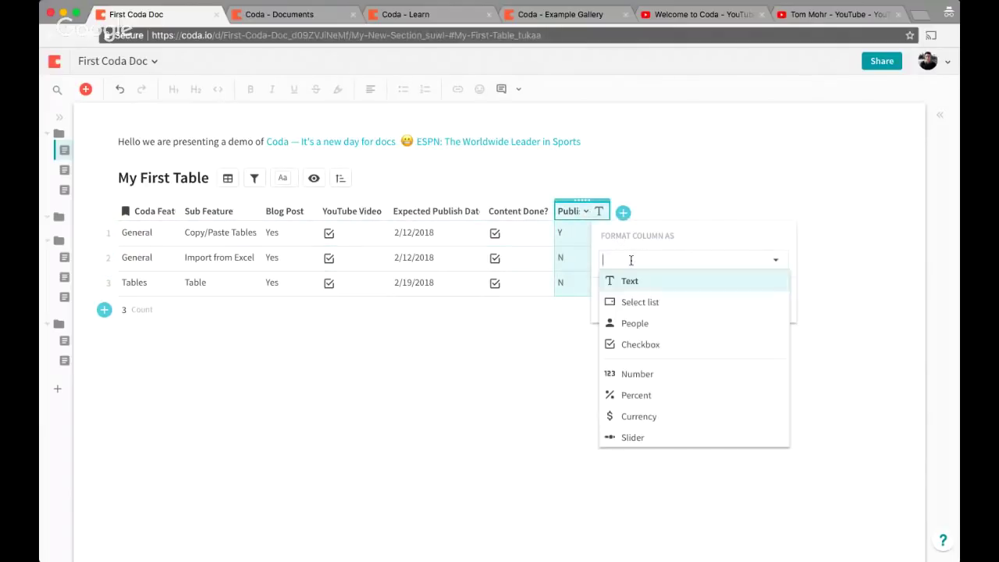
{"action": "left_click", "coordinate": [647, 346]}
{"action": "left_click", "coordinate": [579, 234]}
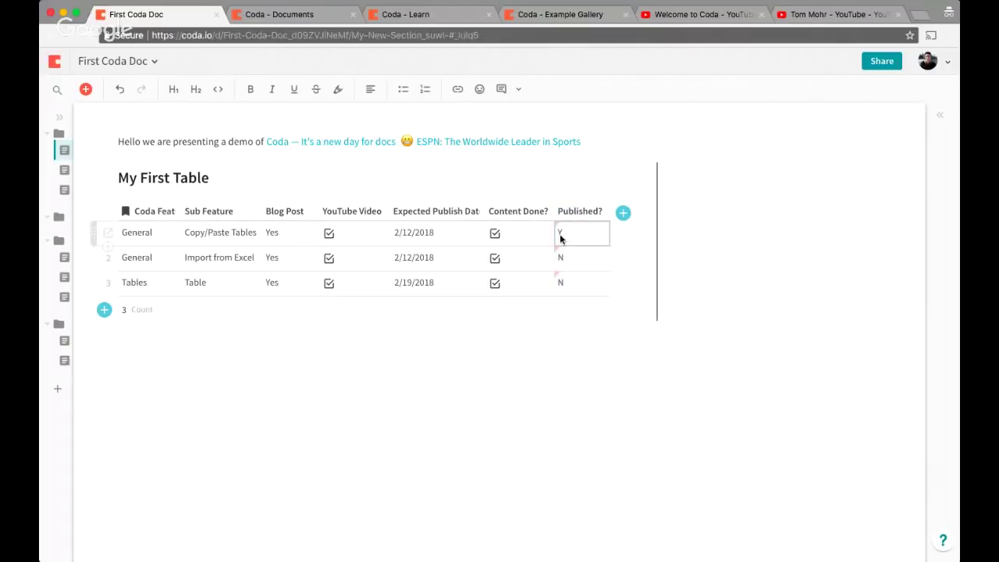
{"action": "key", "text": "Return"}
{"action": "key", "text": "Up"}
{"action": "key", "text": "Escape"}
{"action": "mouse_move", "coordinate": [609, 179]}
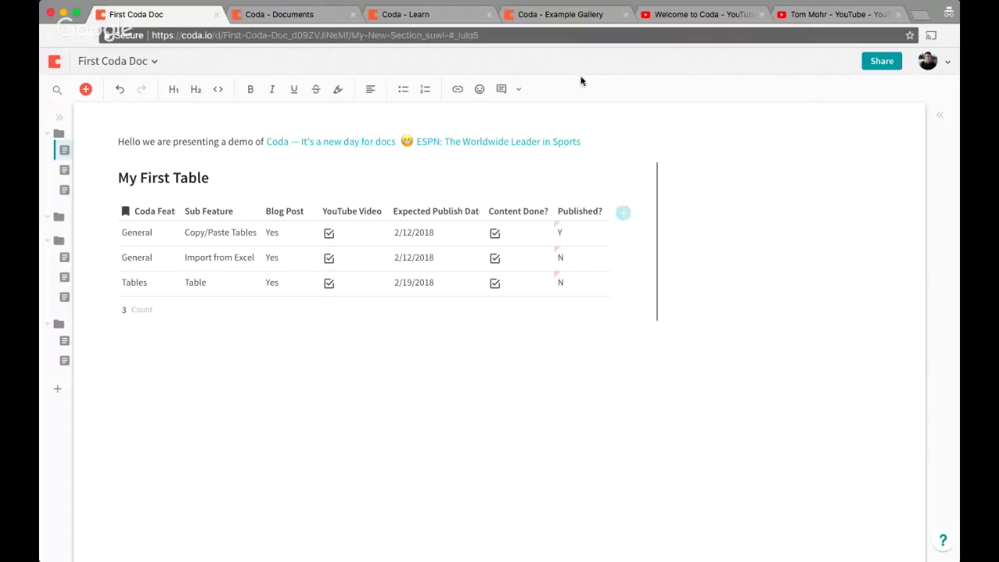
Review the Training folder's options and the Editorial for Blog Post/YT section, and return to My New Section with the section list collapsed.
{"action": "left_click", "coordinate": [59, 118]}
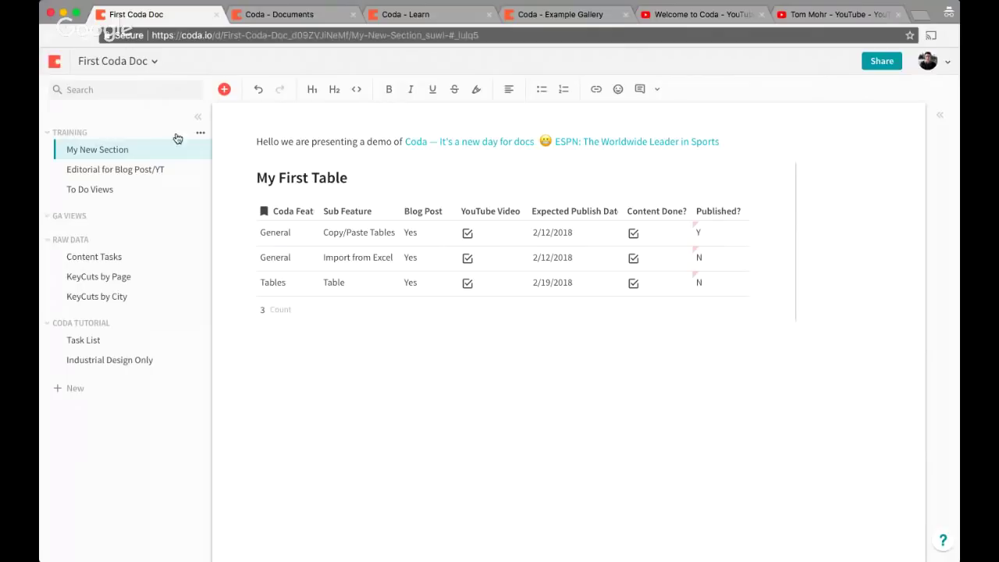
{"action": "left_click", "coordinate": [201, 134]}
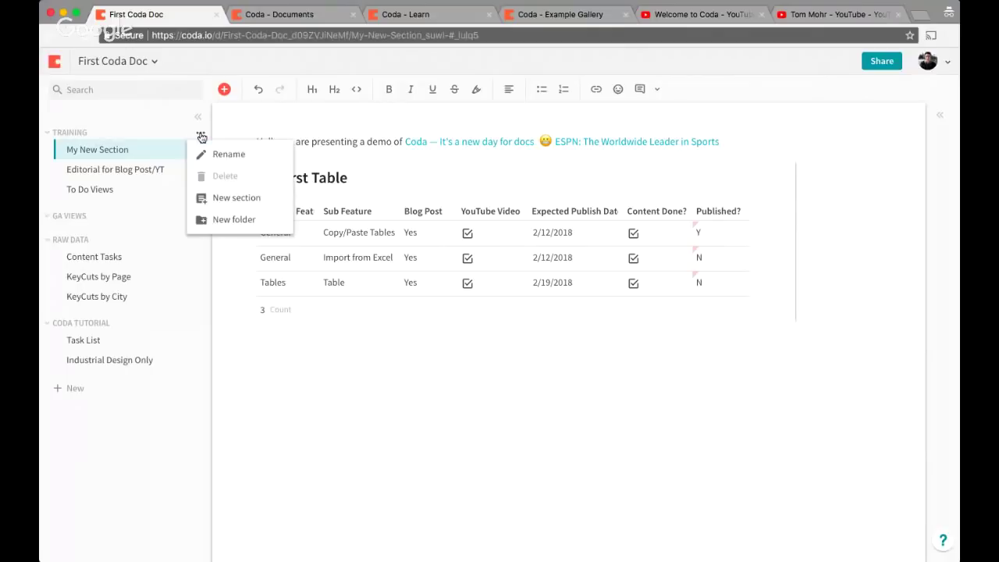
{"action": "left_click", "coordinate": [86, 139]}
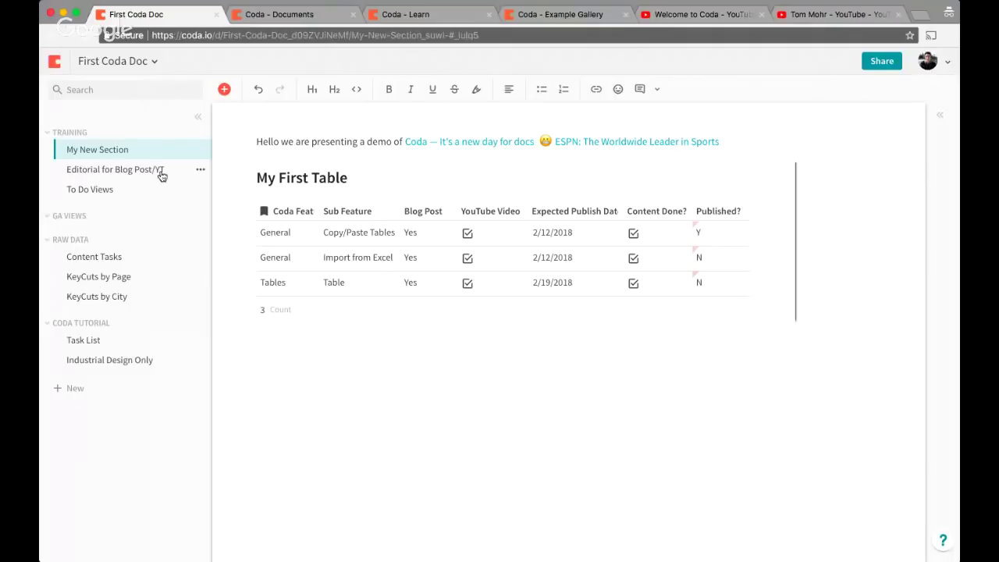
{"action": "left_click", "coordinate": [108, 171]}
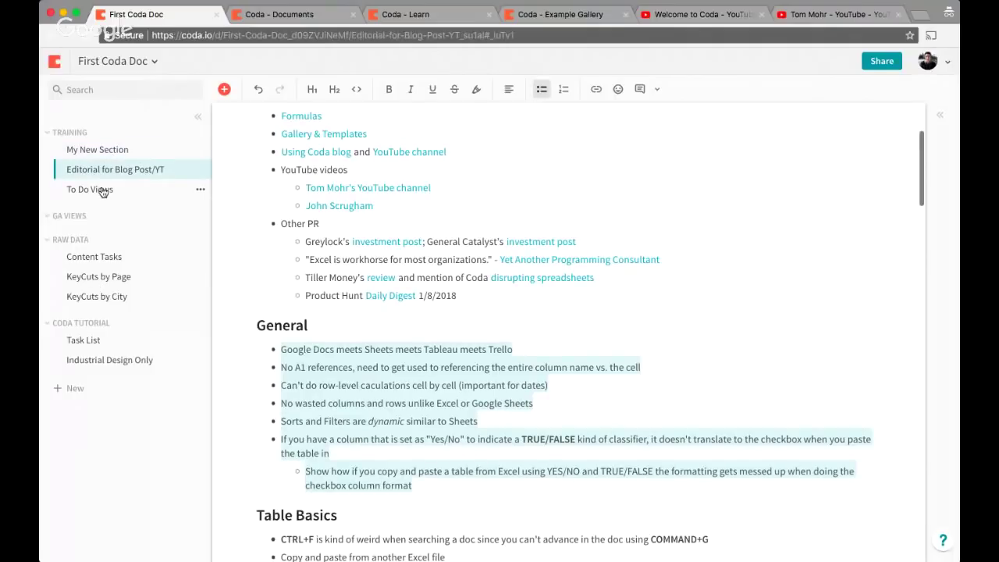
{"action": "left_click", "coordinate": [101, 150]}
{"action": "left_click", "coordinate": [197, 118]}
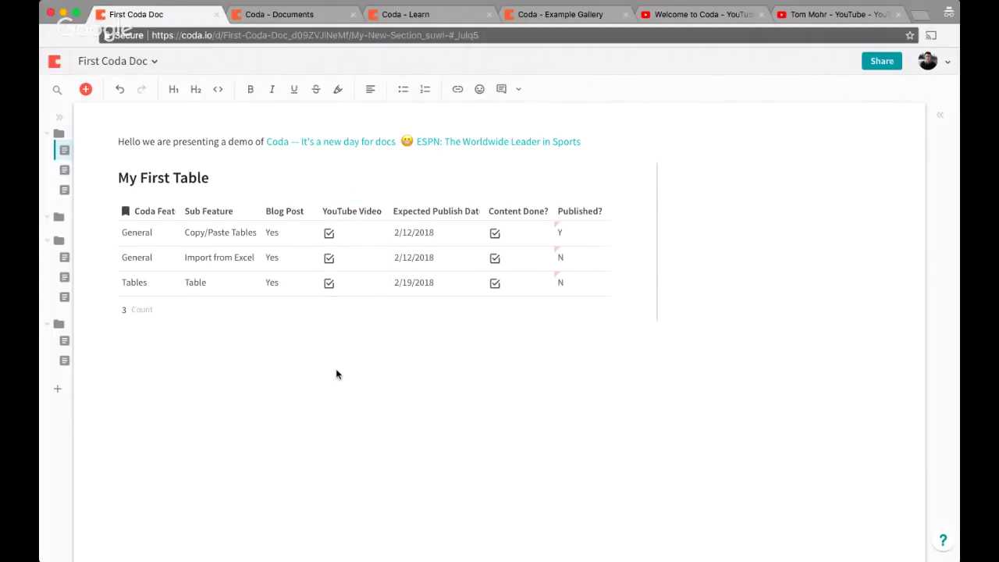
Look through the Essentials, Intermediate and Advanced lessons on the Coda Learn page.
{"action": "left_click", "coordinate": [299, 14]}
{"action": "left_click", "coordinate": [406, 14]}
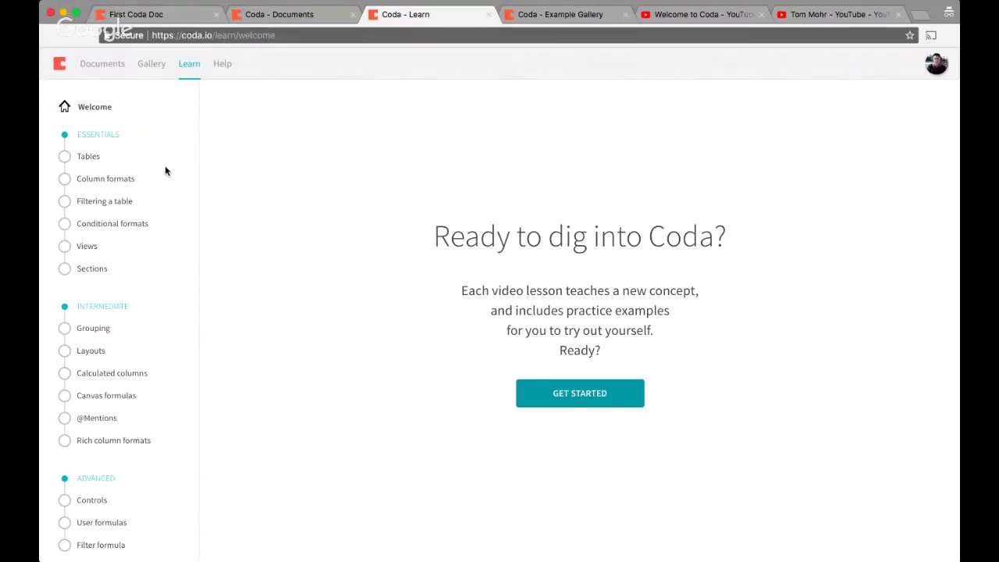
{"action": "scroll", "coordinate": [165, 171], "scroll_direction": "down", "scroll_amount": 1}
{"action": "scroll", "coordinate": [165, 171], "scroll_direction": "up", "scroll_amount": 1}
{"action": "scroll", "coordinate": [120, 422], "scroll_direction": "down", "scroll_amount": 1}
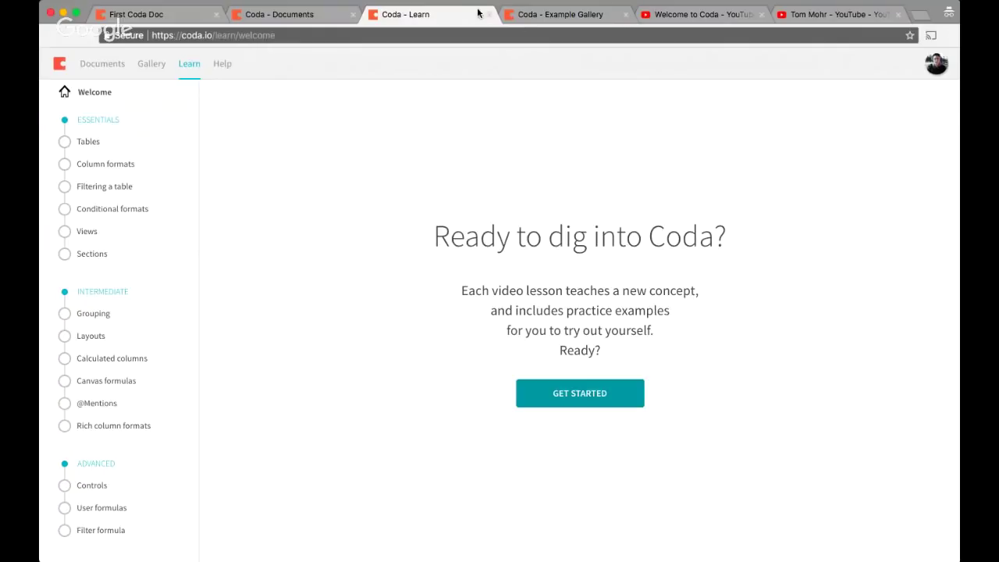
Browse the template docs in the Coda Example Gallery from Project Brief through Coda Online Events Schedule.
{"action": "left_click", "coordinate": [530, 15]}
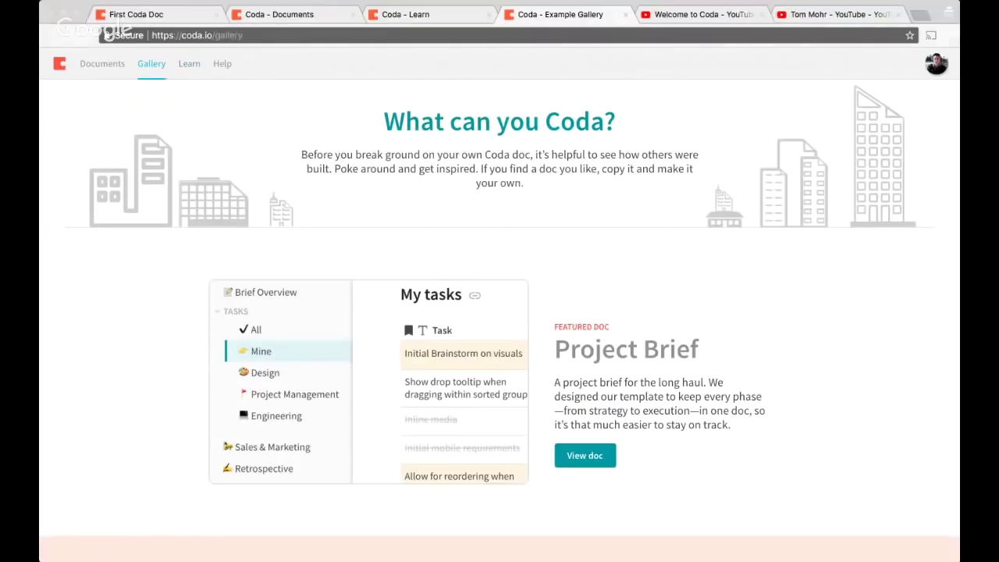
{"action": "left_click", "coordinate": [531, 14]}
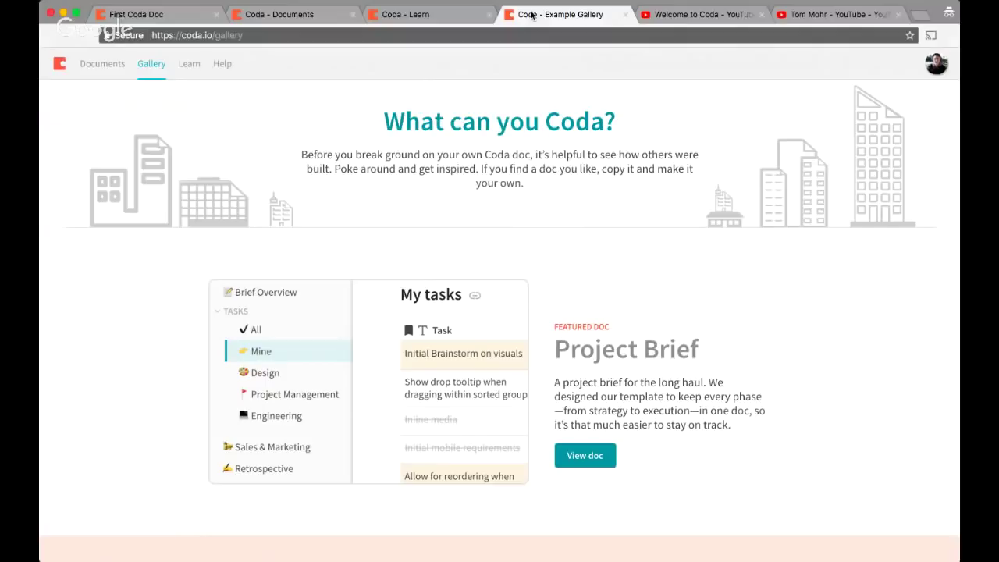
{"action": "scroll", "coordinate": [474, 222], "scroll_direction": "down", "scroll_amount": 1}
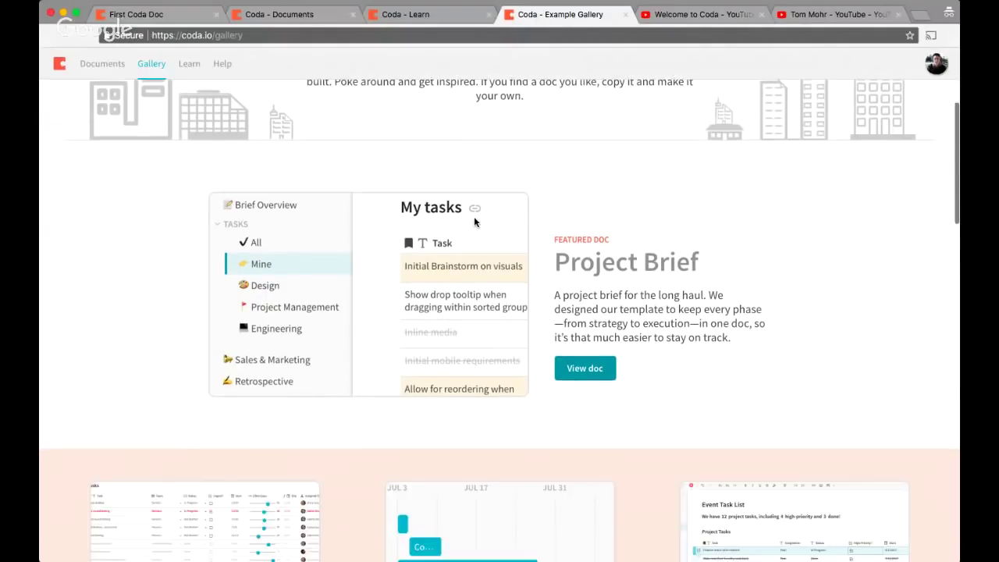
{"action": "scroll", "coordinate": [474, 223], "scroll_direction": "down", "scroll_amount": 3}
{"action": "scroll", "coordinate": [526, 260], "scroll_direction": "down", "scroll_amount": 4}
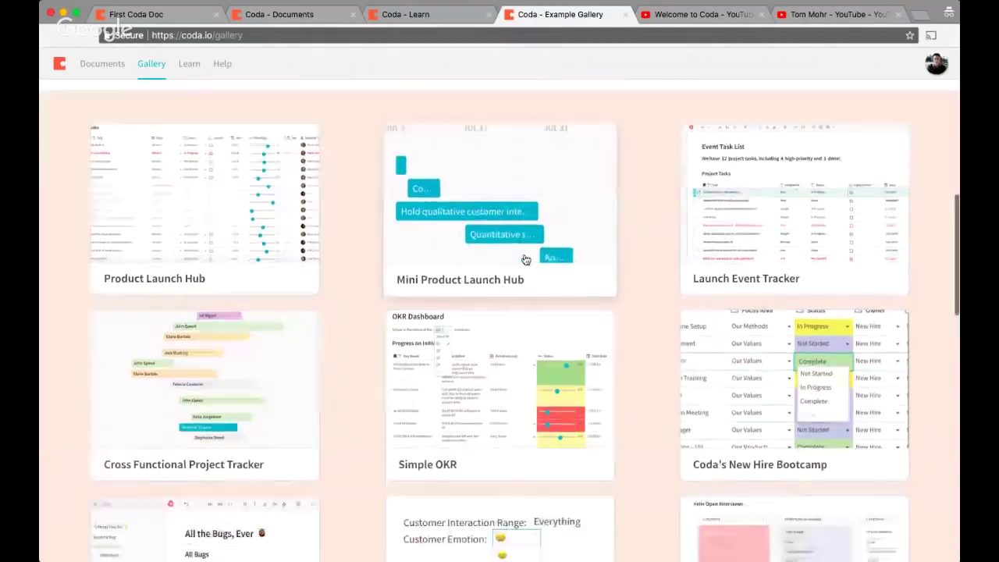
{"action": "scroll", "coordinate": [526, 260], "scroll_direction": "down", "scroll_amount": 1}
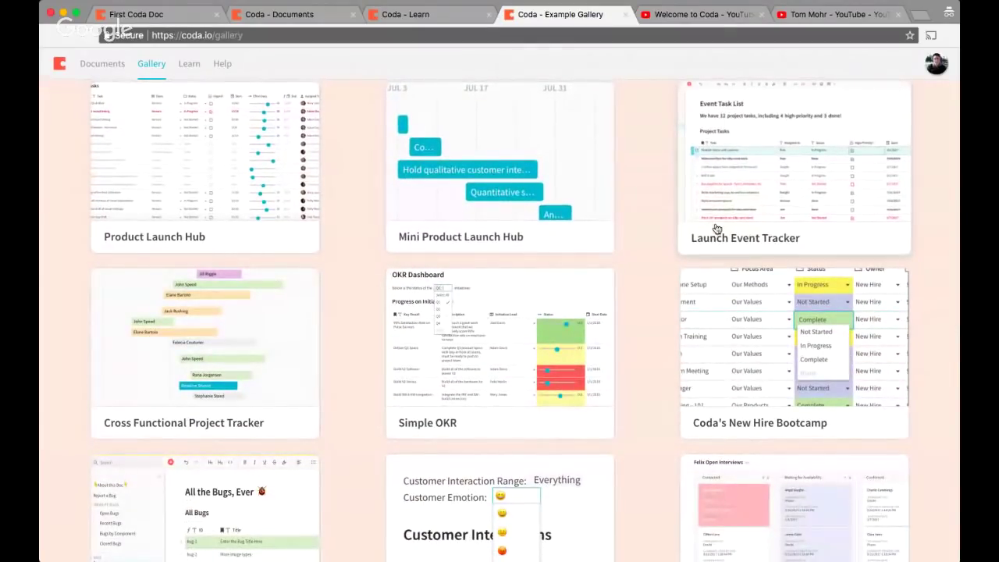
{"action": "scroll", "coordinate": [648, 257], "scroll_direction": "down", "scroll_amount": 5}
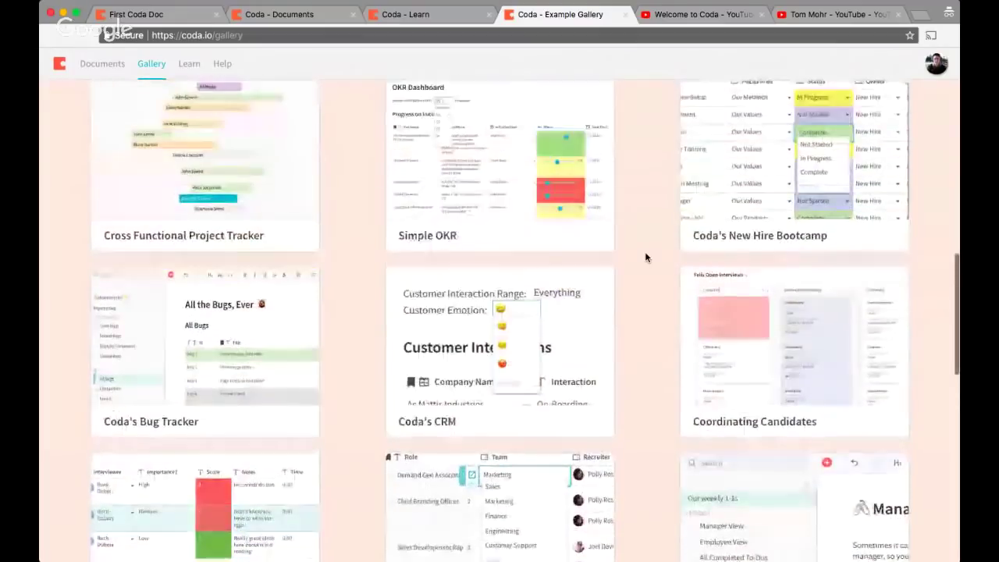
{"action": "scroll", "coordinate": [646, 257], "scroll_direction": "up", "scroll_amount": 1}
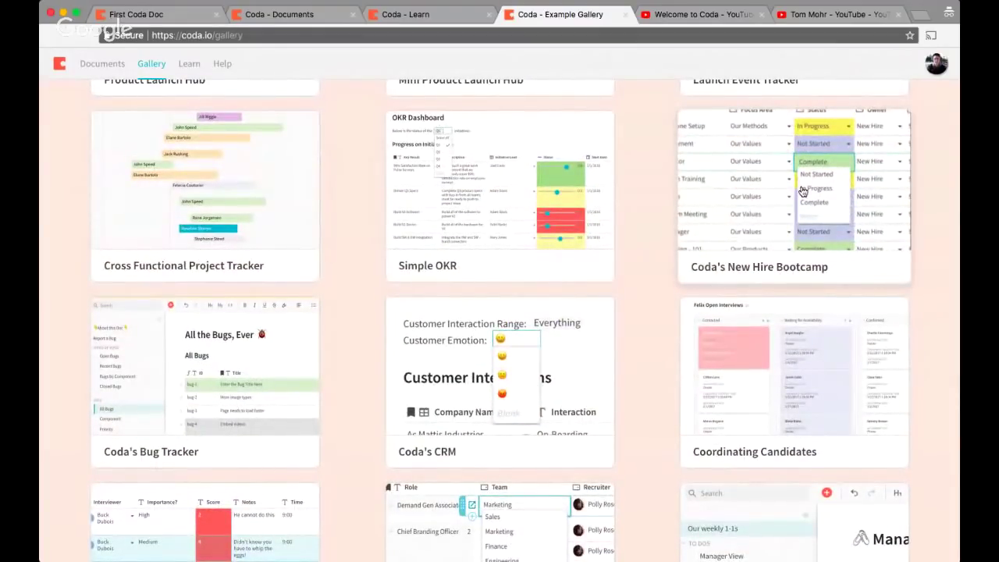
{"action": "scroll", "coordinate": [660, 278], "scroll_direction": "down", "scroll_amount": 7}
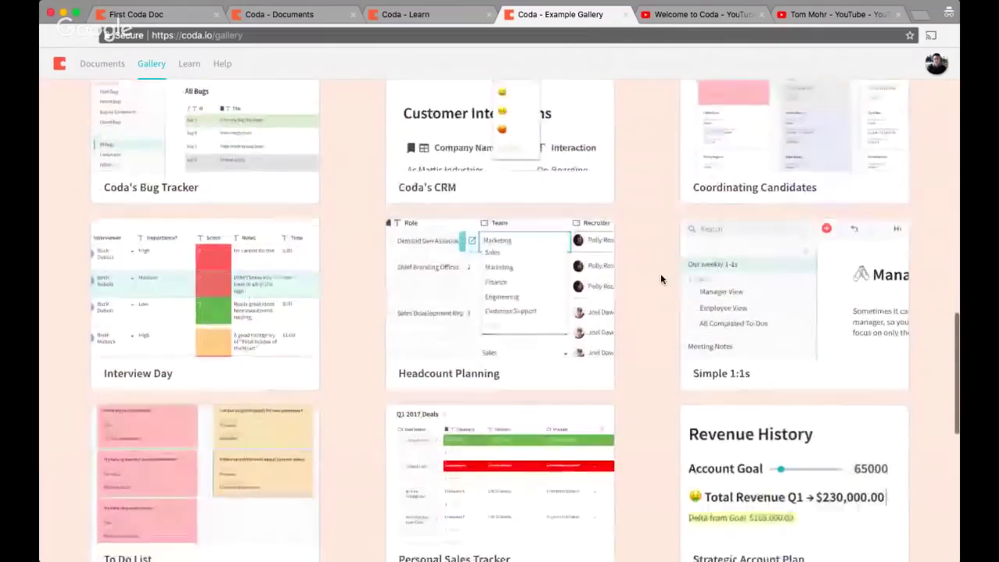
{"action": "scroll", "coordinate": [661, 279], "scroll_direction": "down", "scroll_amount": 2}
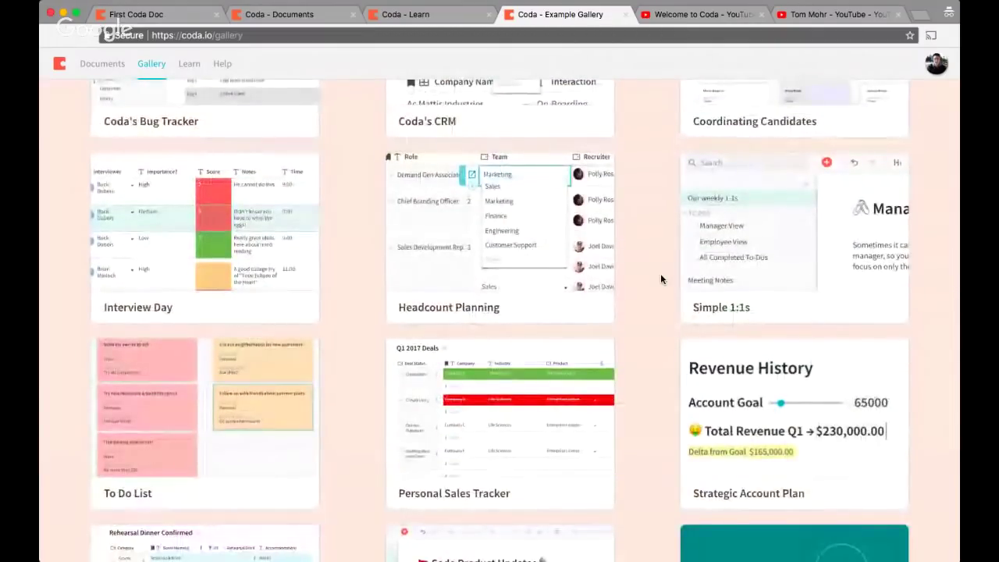
{"action": "scroll", "coordinate": [661, 278], "scroll_direction": "down", "scroll_amount": 7}
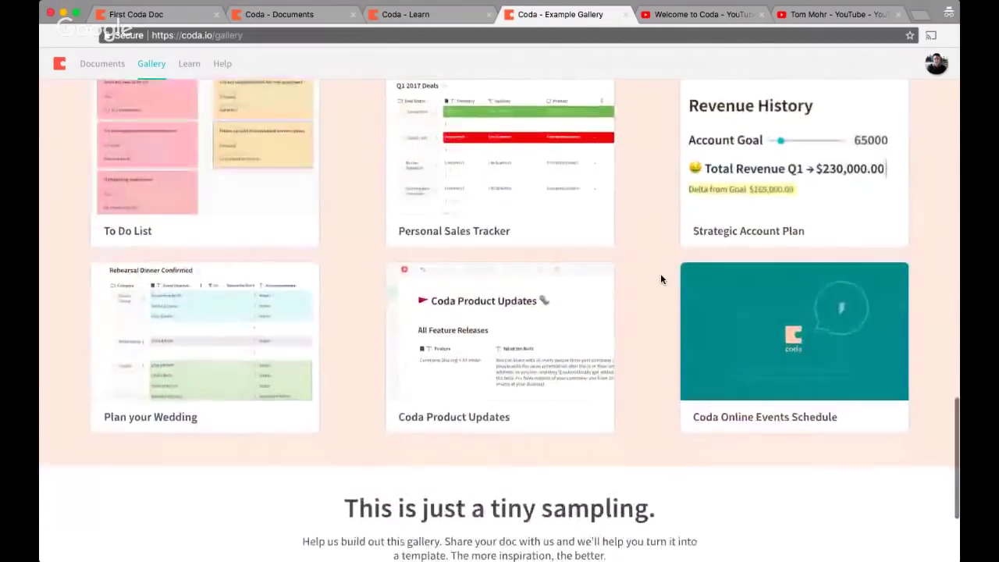
{"action": "scroll", "coordinate": [660, 278], "scroll_direction": "down", "scroll_amount": 5}
{"action": "scroll", "coordinate": [661, 279], "scroll_direction": "up", "scroll_amount": 9}
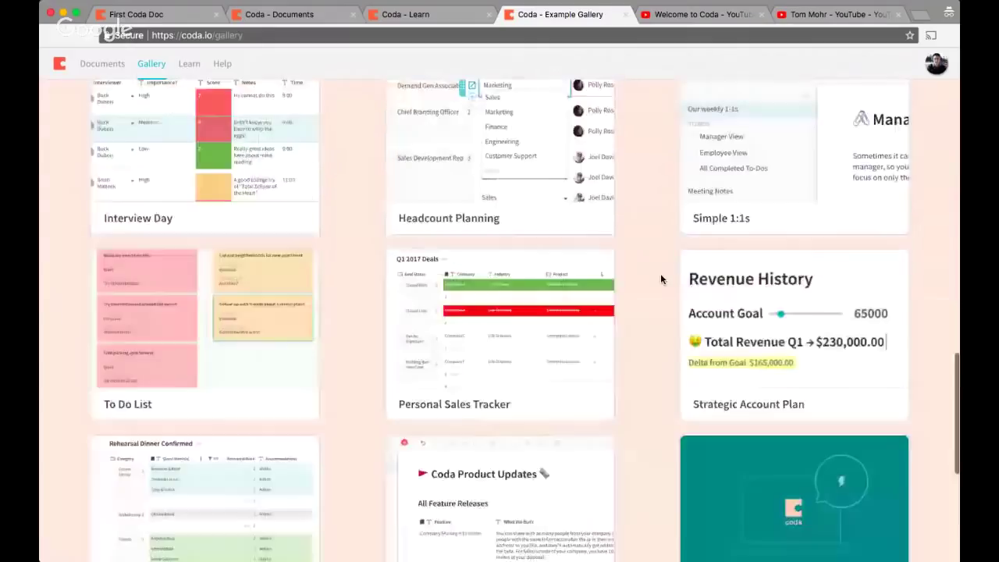
{"action": "scroll", "coordinate": [660, 279], "scroll_direction": "up", "scroll_amount": 15}
{"action": "scroll", "coordinate": [661, 278], "scroll_direction": "down", "scroll_amount": 7}
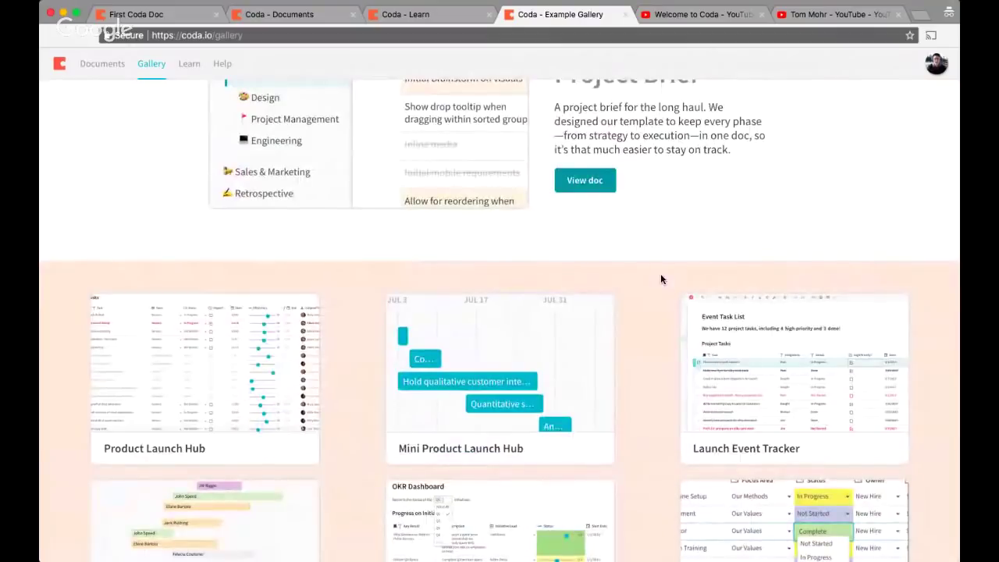
{"action": "scroll", "coordinate": [661, 278], "scroll_direction": "down", "scroll_amount": 2}
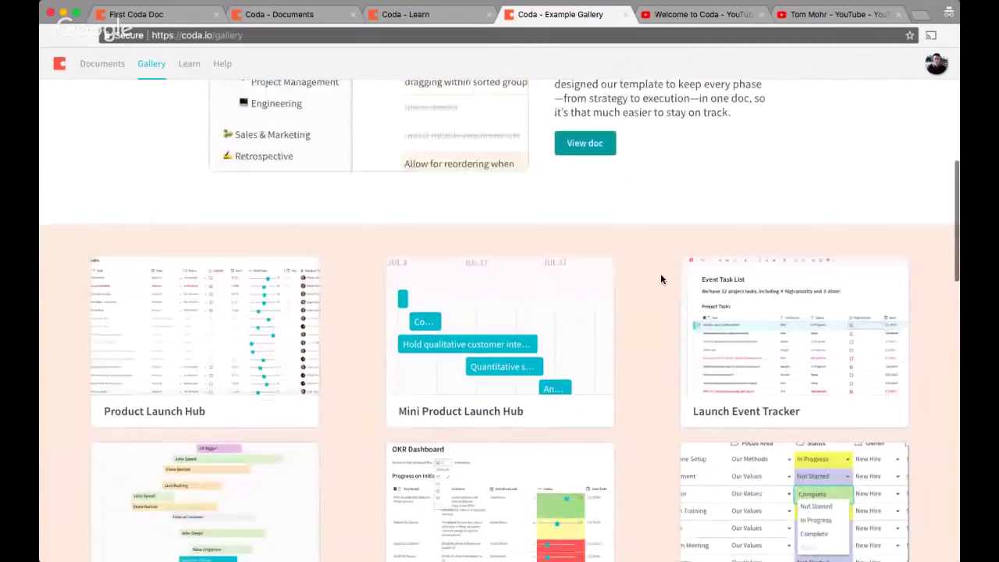
{"action": "scroll", "coordinate": [661, 279], "scroll_direction": "up", "scroll_amount": 5}
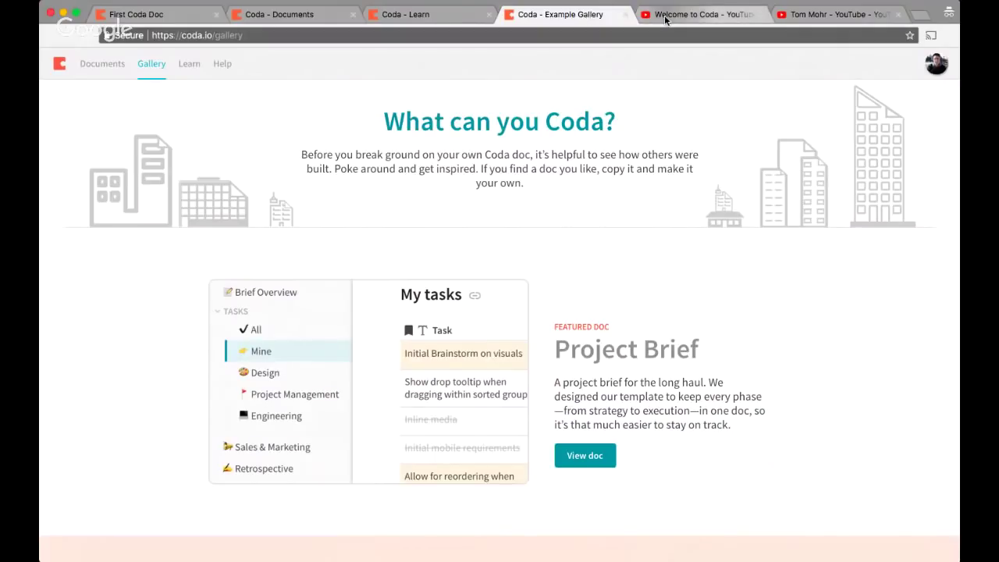
Switch to the YouTube creator channel and look over its My Coda Vids playlist.
{"action": "left_click", "coordinate": [718, 14]}
{"action": "left_click", "coordinate": [832, 14]}
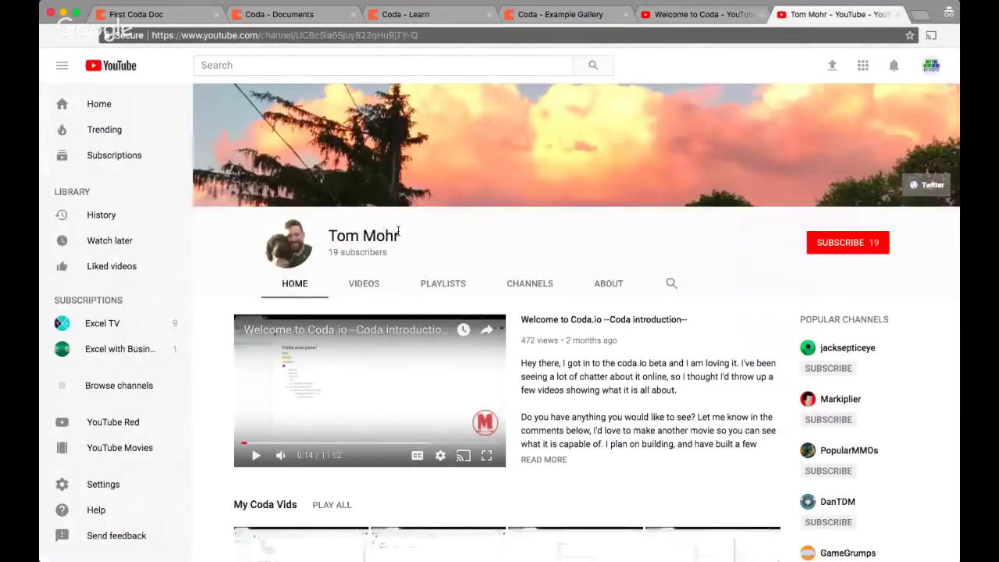
{"action": "scroll", "coordinate": [398, 233], "scroll_direction": "down", "scroll_amount": 5}
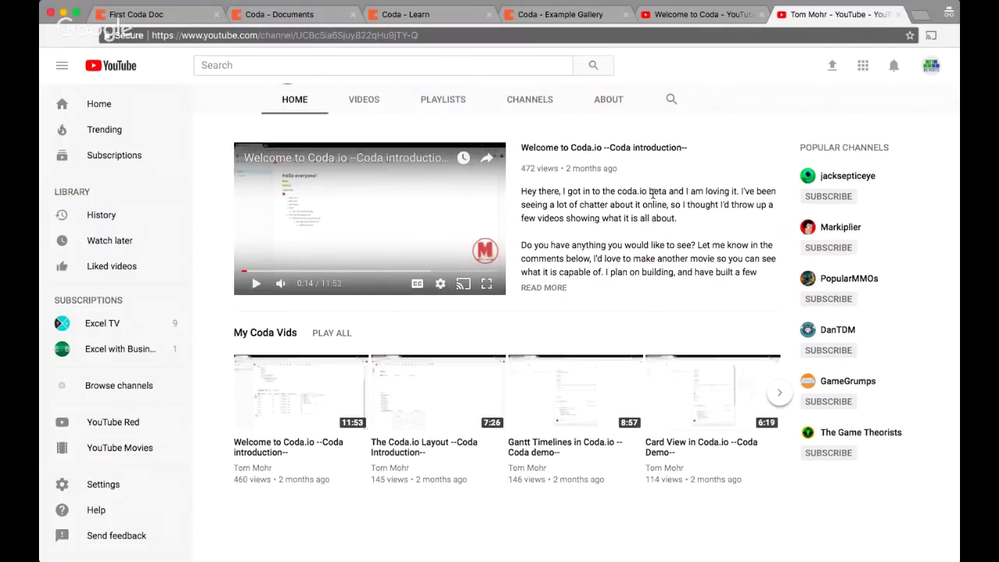
{"action": "scroll", "coordinate": [653, 194], "scroll_direction": "up", "scroll_amount": 3}
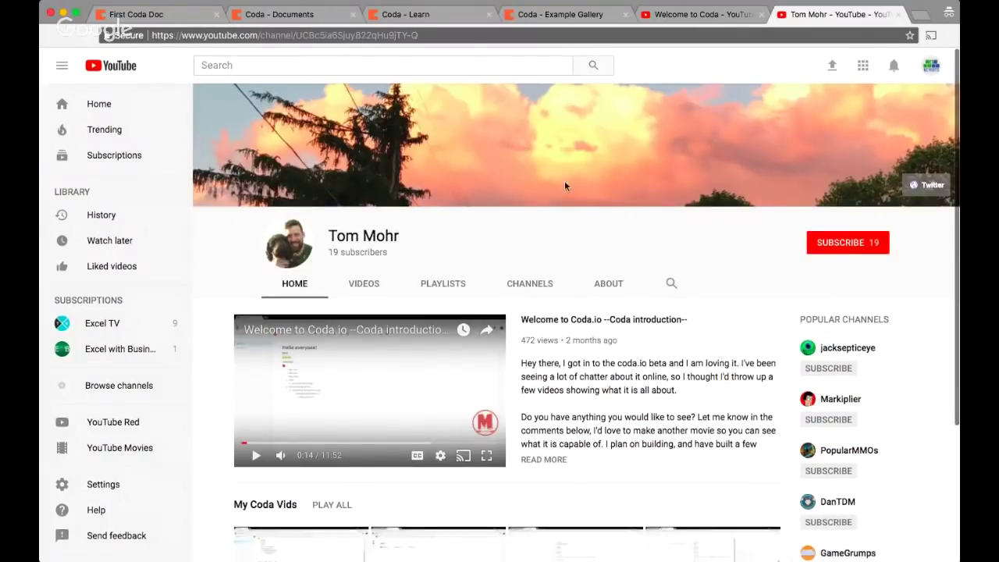
Play the Welcome to Coda video on YouTube and view the details below it.
{"action": "left_click", "coordinate": [687, 15]}
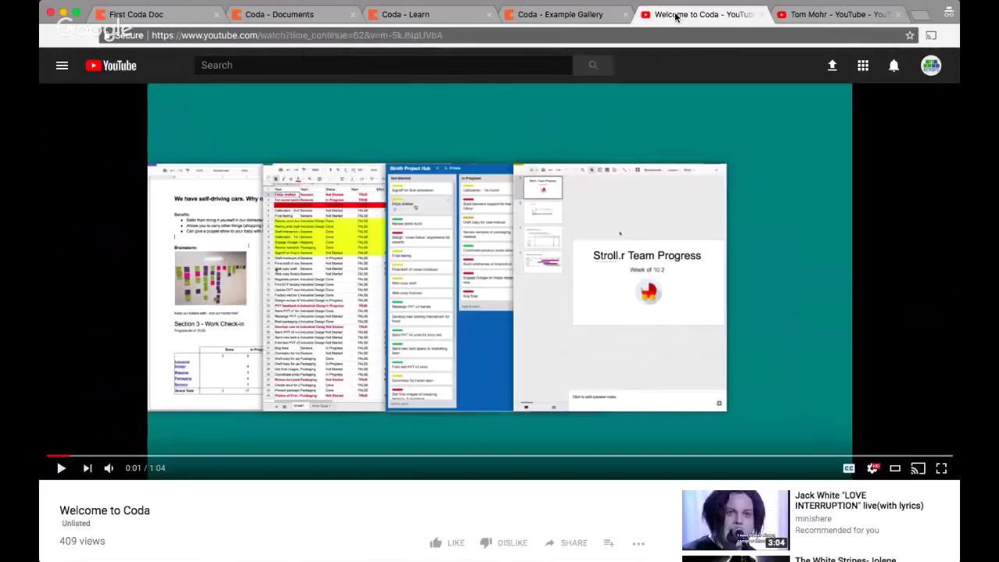
{"action": "left_click", "coordinate": [235, 326]}
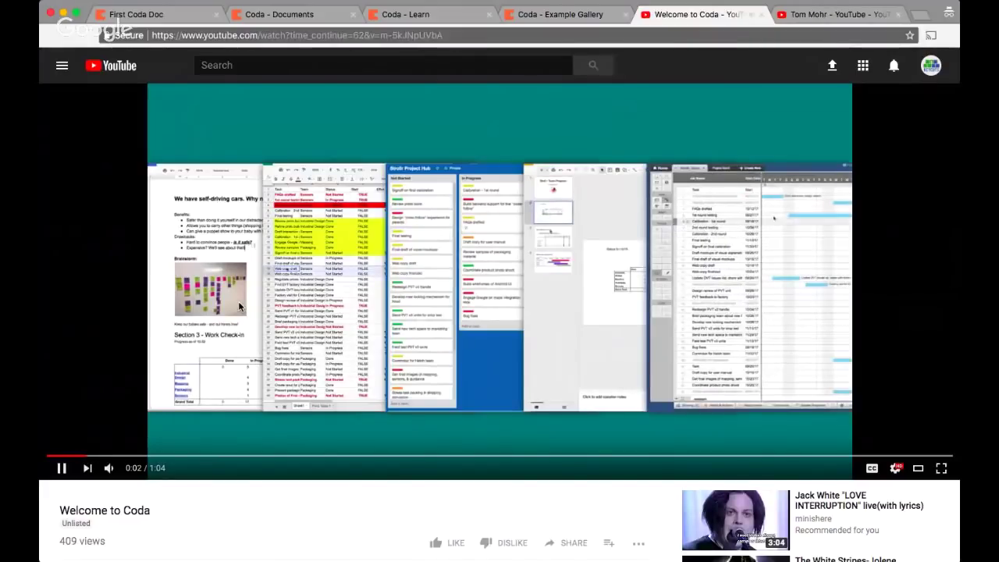
{"action": "scroll", "coordinate": [239, 307], "scroll_direction": "down", "scroll_amount": 2}
{"action": "scroll", "coordinate": [96, 477], "scroll_direction": "up", "scroll_amount": 1}
{"action": "double_click", "coordinate": [83, 467]}
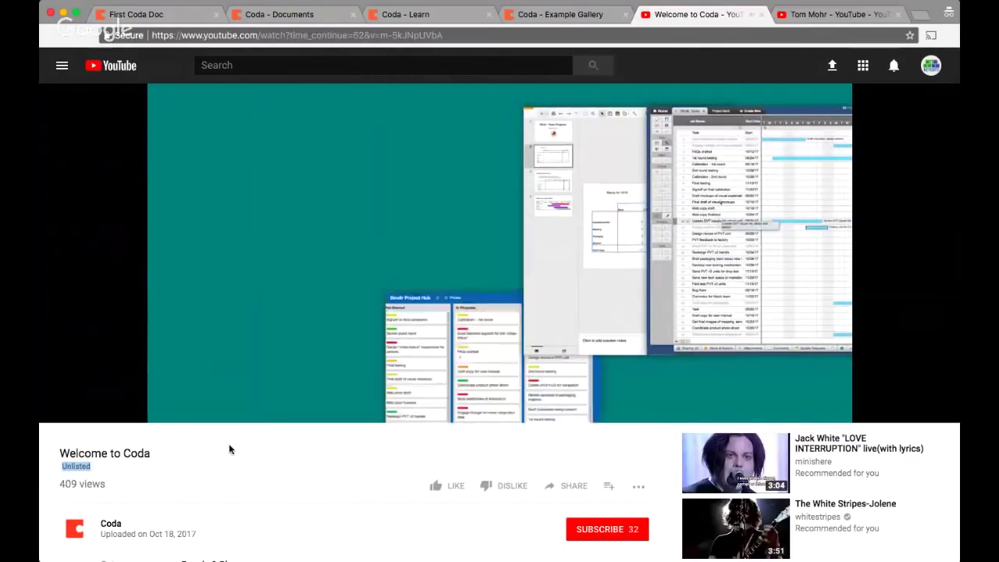
{"action": "scroll", "coordinate": [229, 449], "scroll_direction": "down", "scroll_amount": 3}
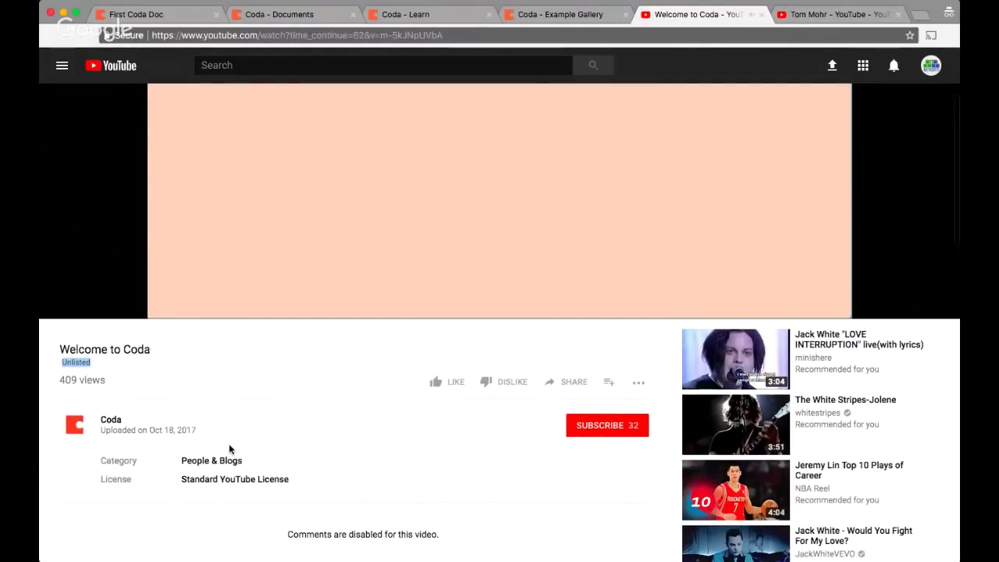
Check the Coda channel from the video page, go back to the video, and return to First Coda Doc.
{"action": "left_click", "coordinate": [114, 353]}
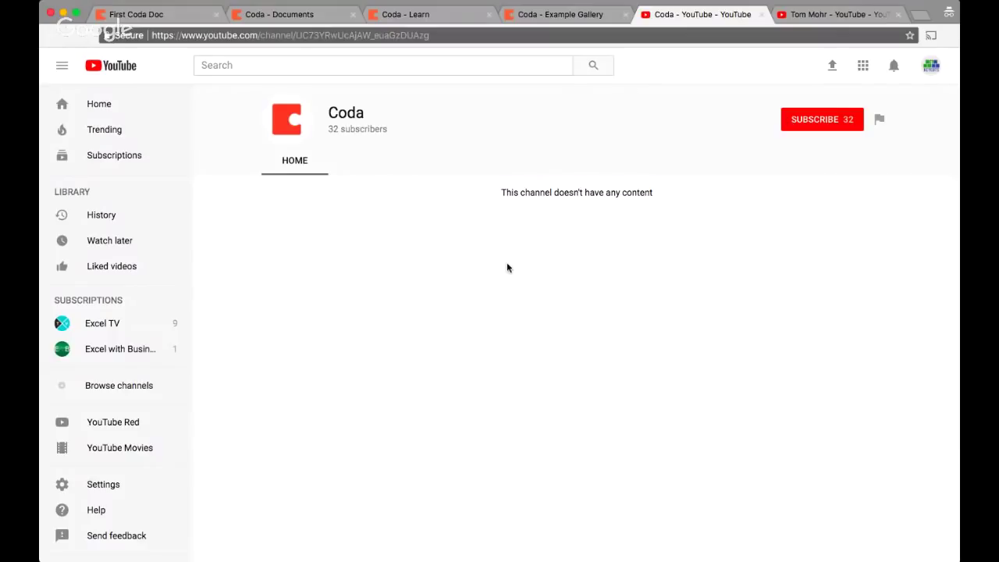
{"action": "left_click", "coordinate": [51, 43]}
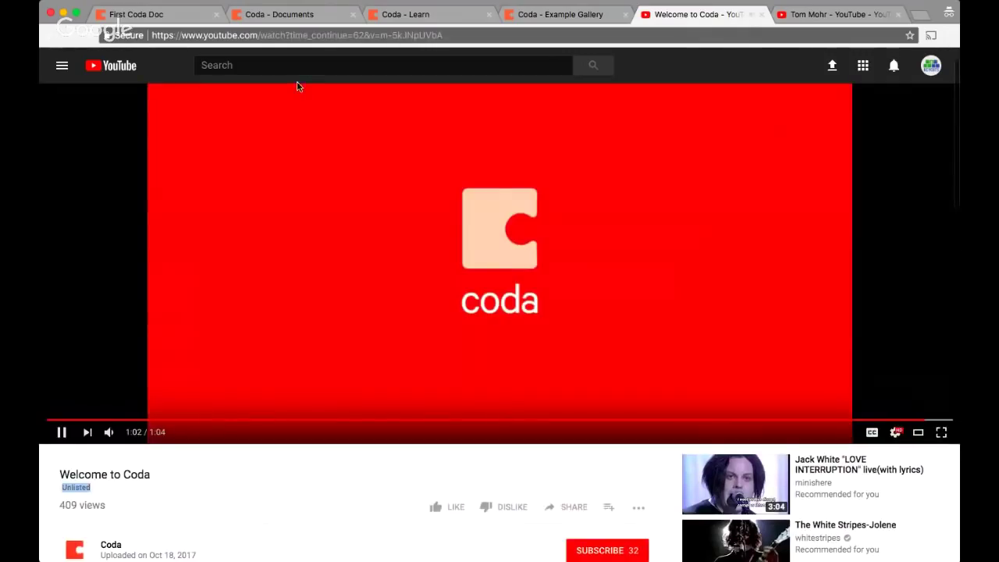
{"action": "left_click", "coordinate": [304, 65]}
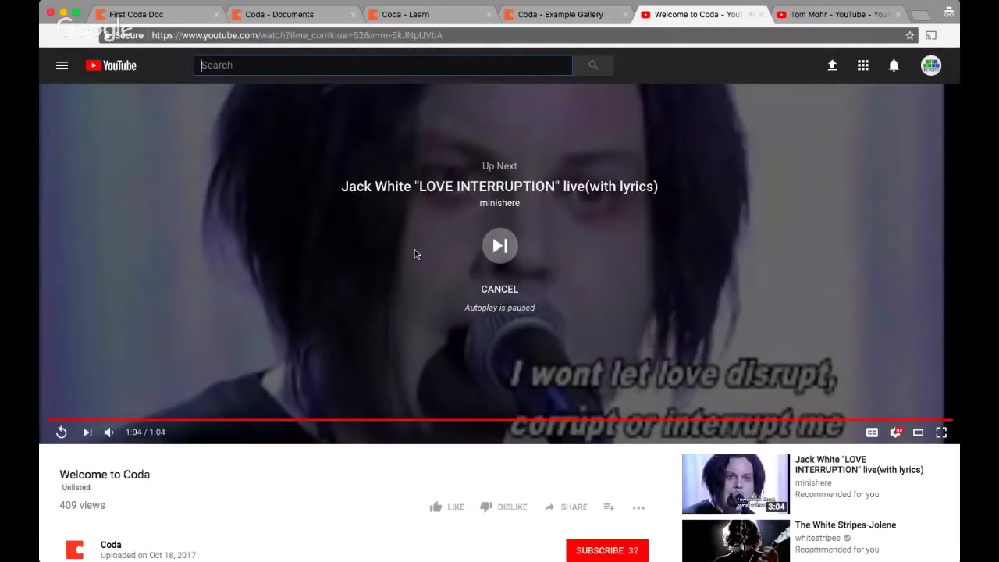
{"action": "left_click", "coordinate": [170, 19]}
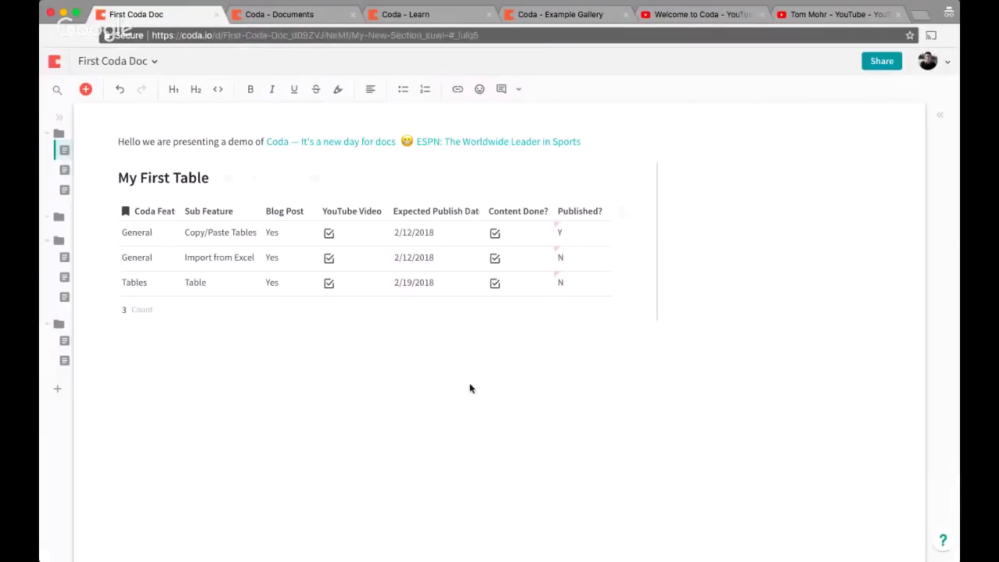